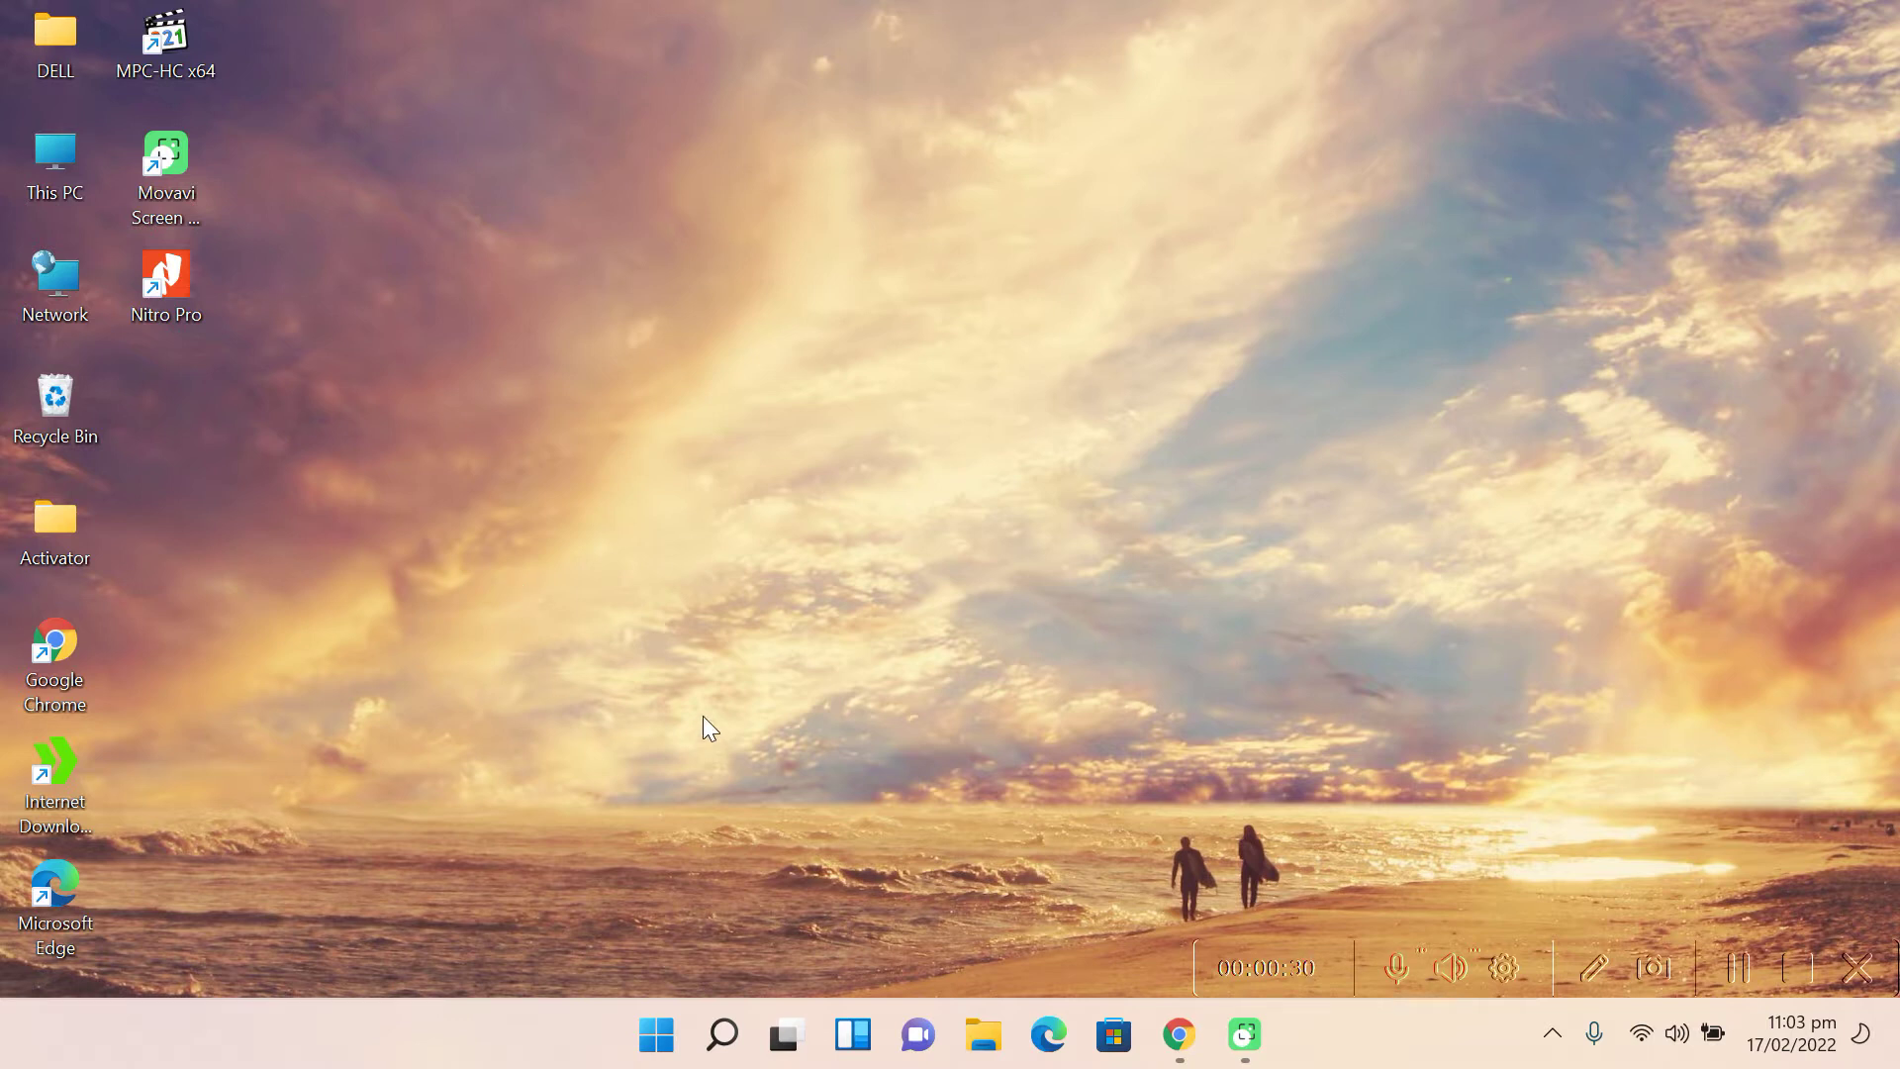
Step: Search for excel from the Start menu and launch Excel
click(670, 1052)
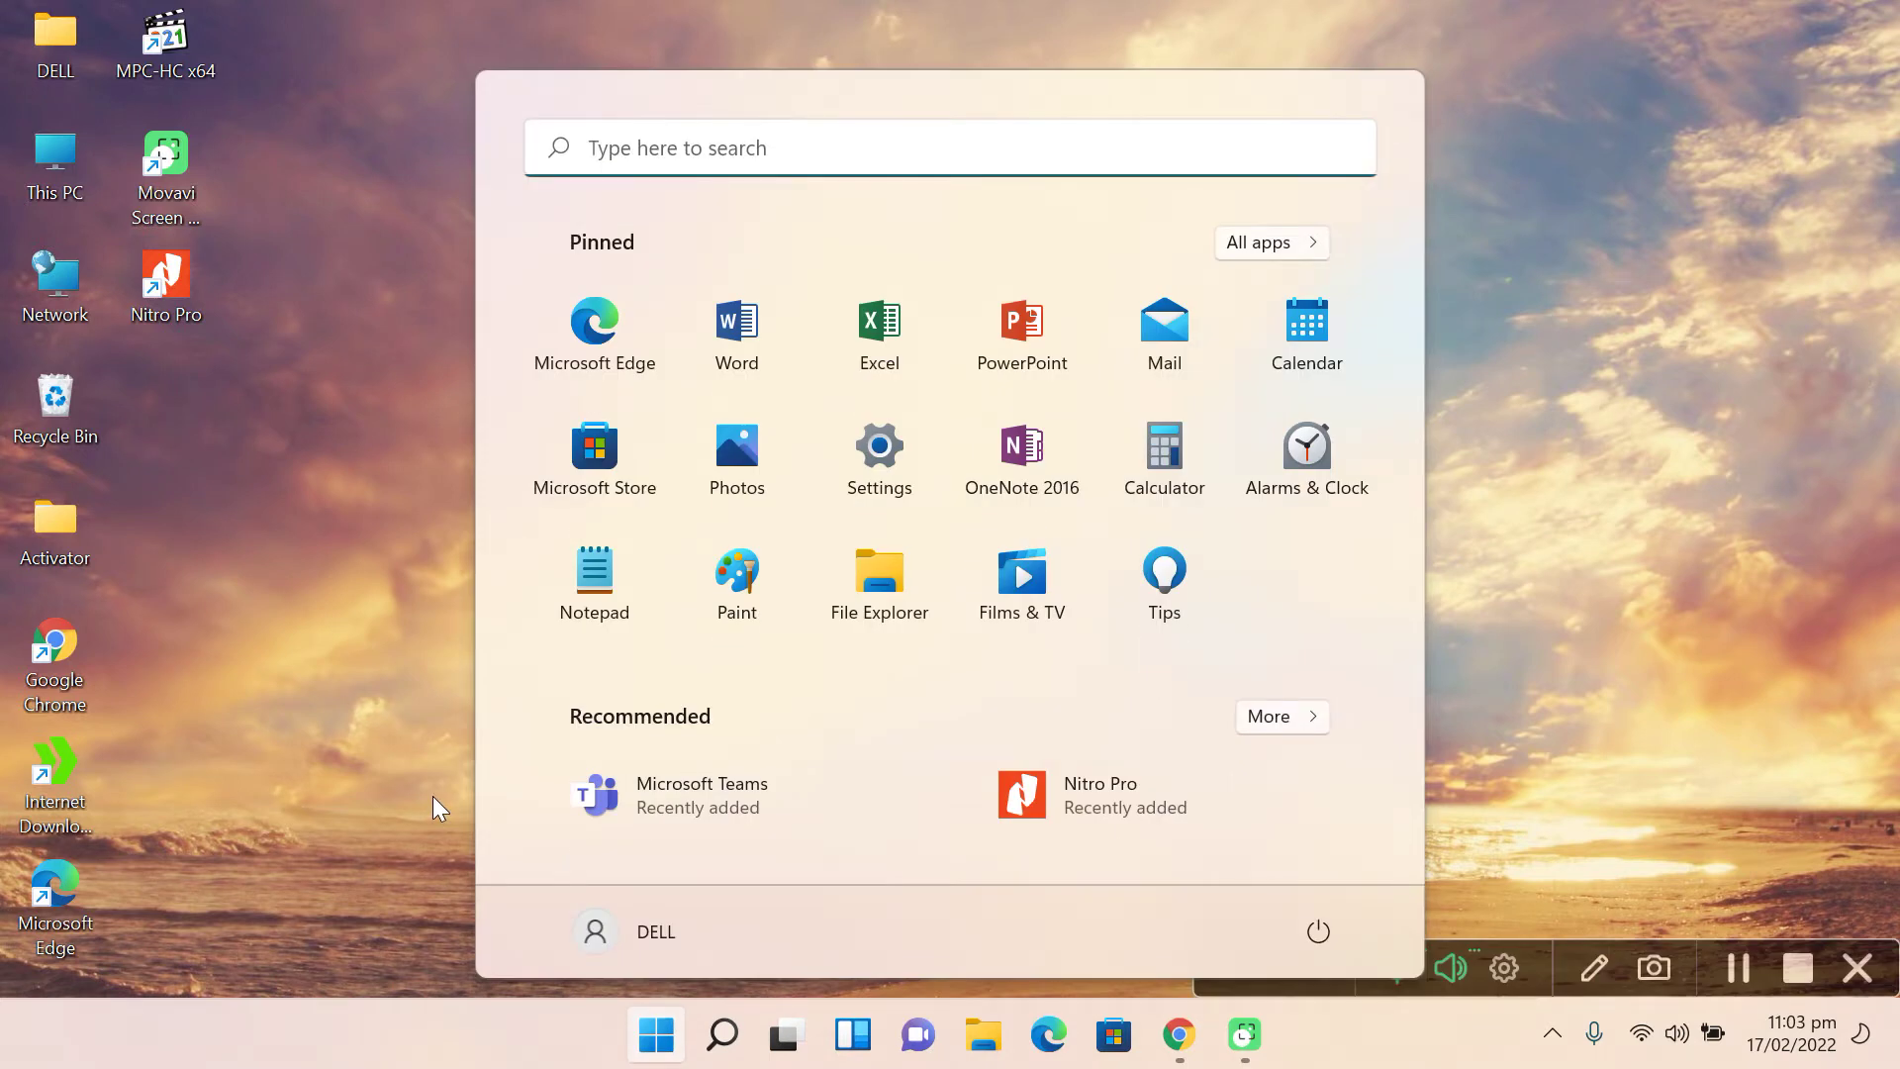
text(excel)
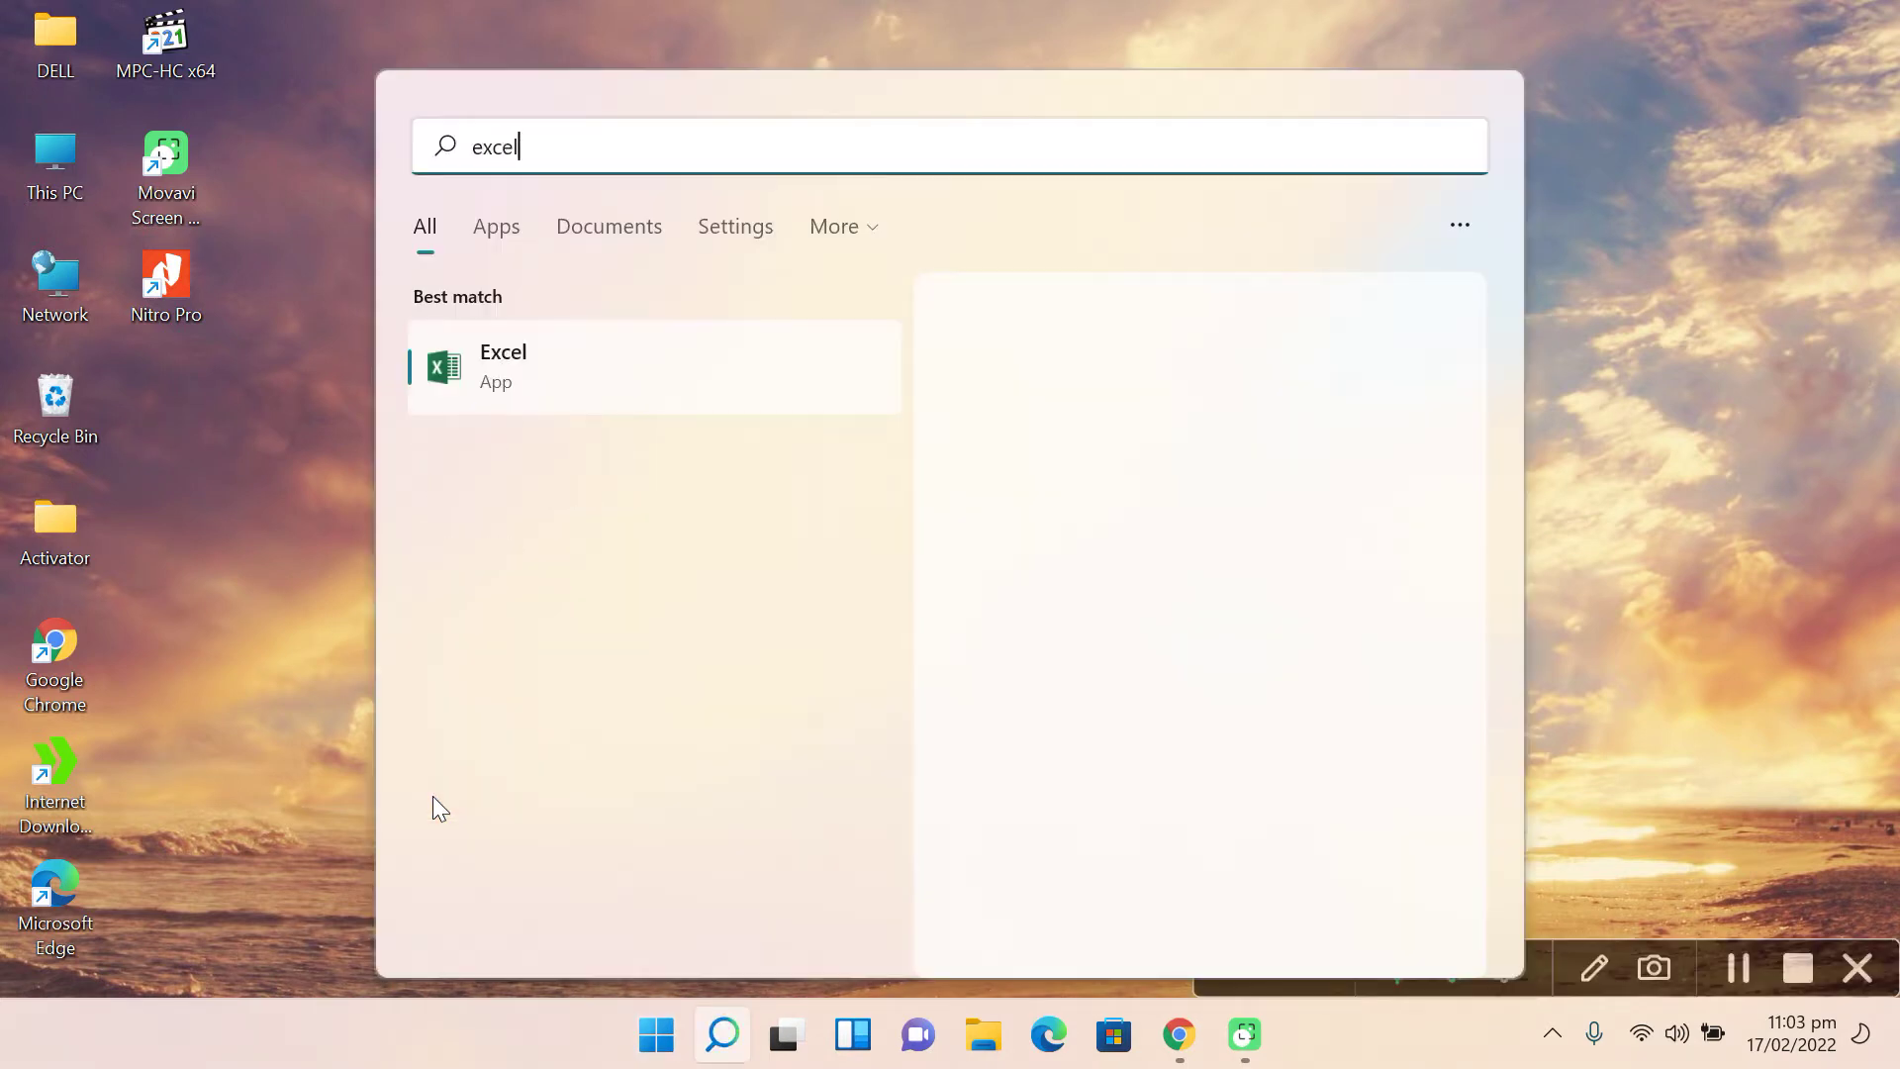
click(509, 358)
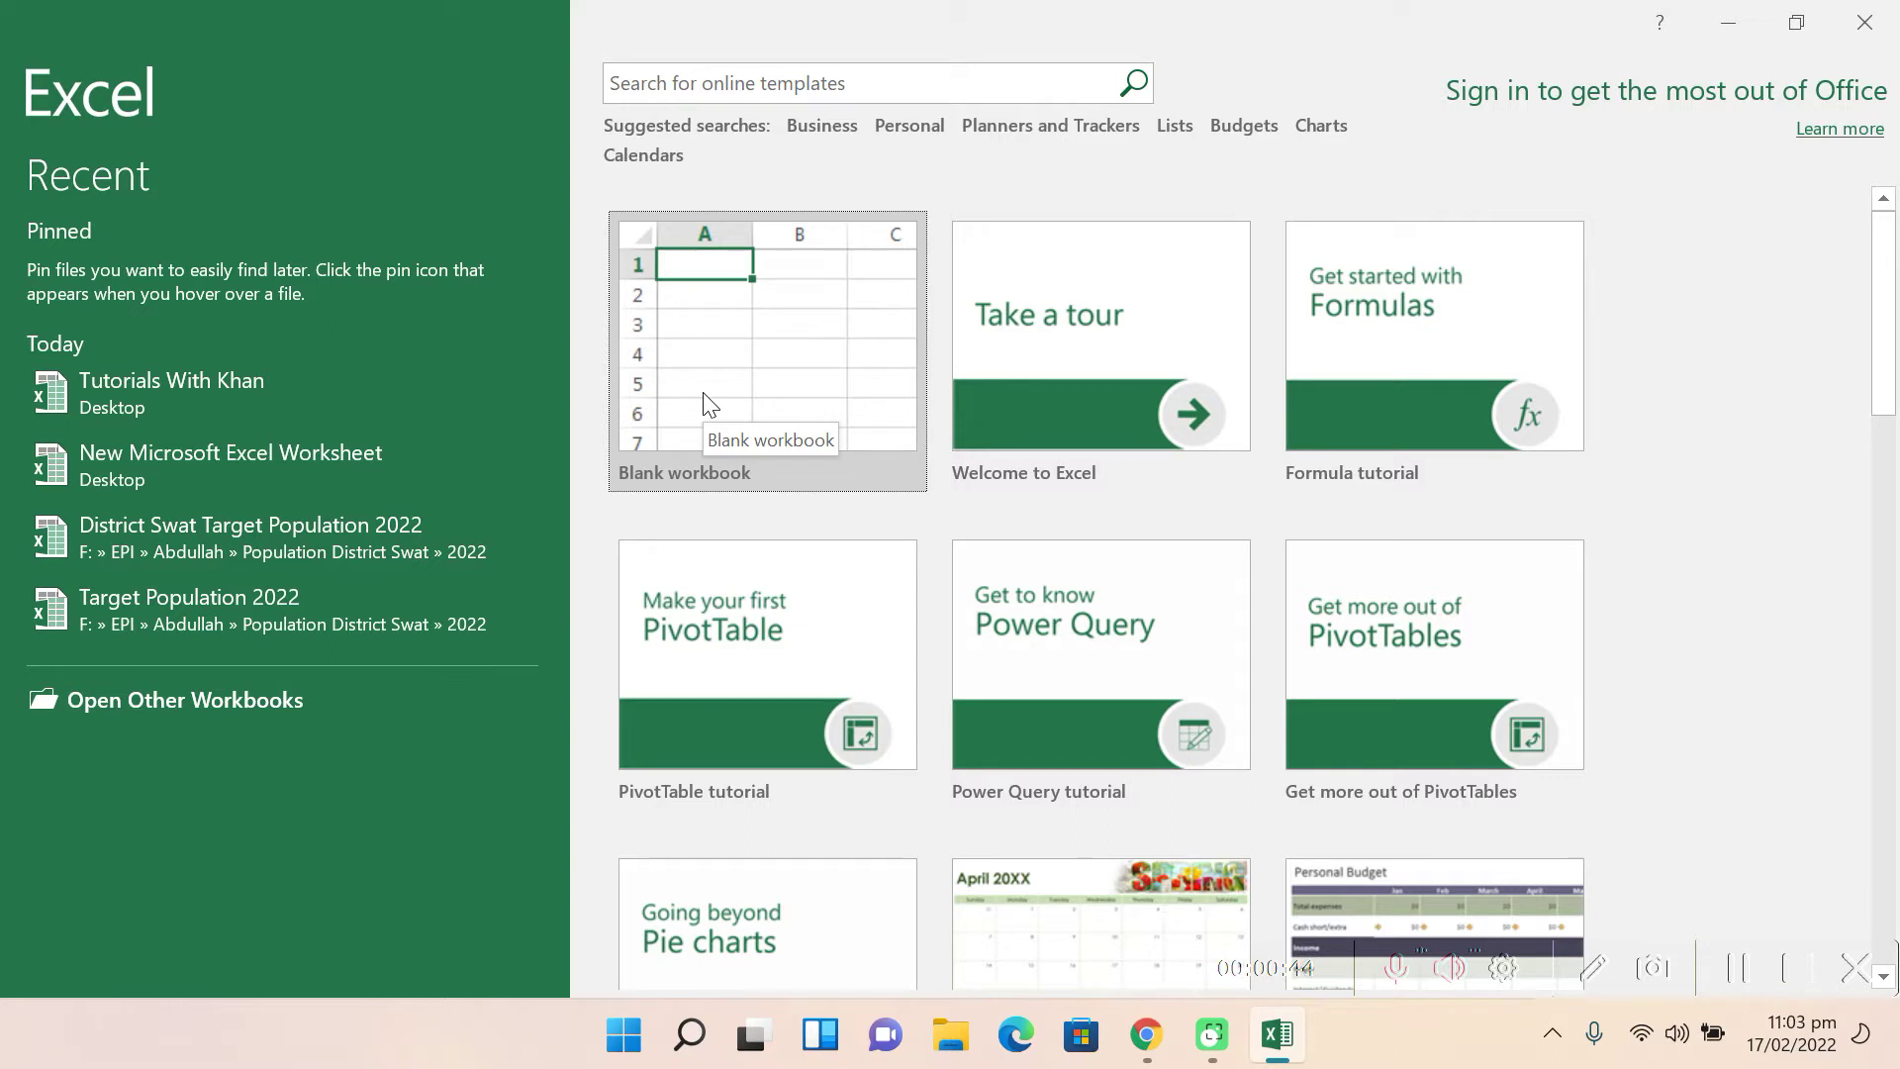
Step: Scroll the start screen's templates and create a new blank workbook
scroll(1099, 490, down, 2)
scroll(1104, 499, down, 2)
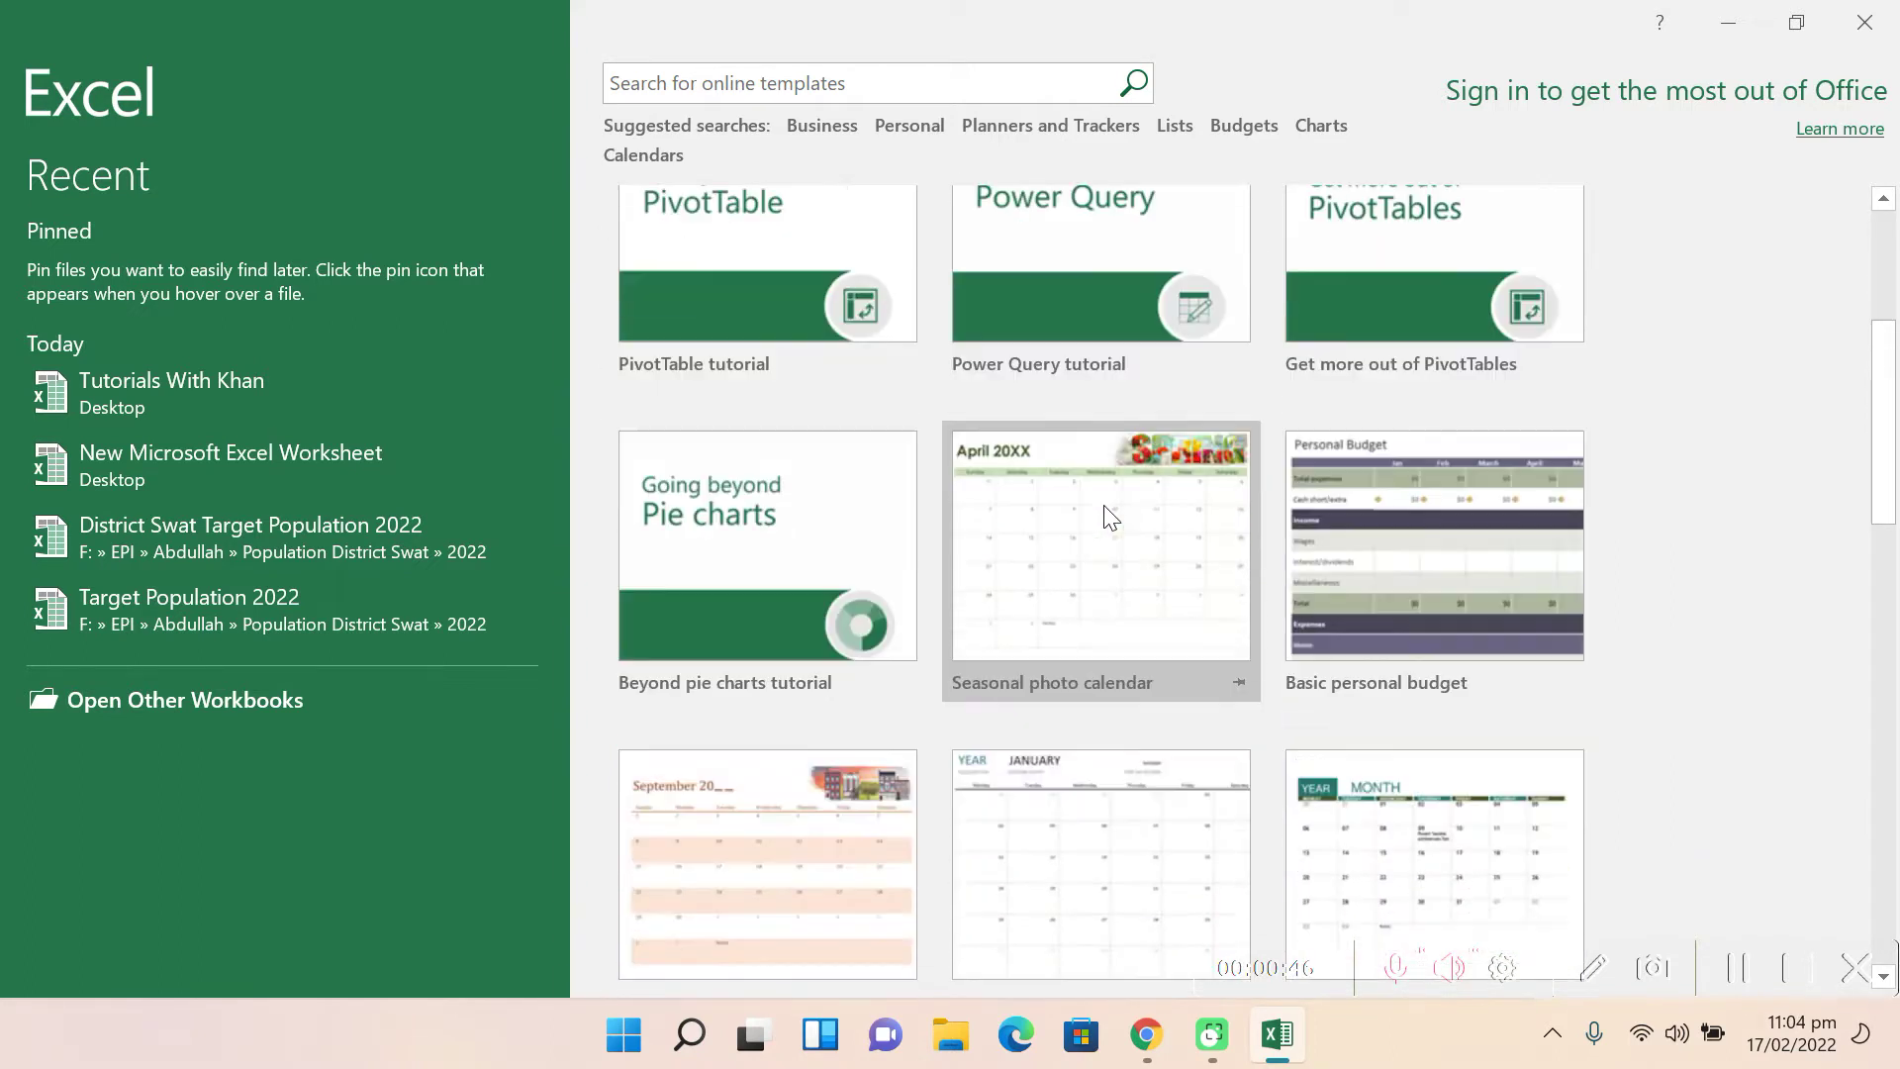
scroll(1107, 510, up, 4)
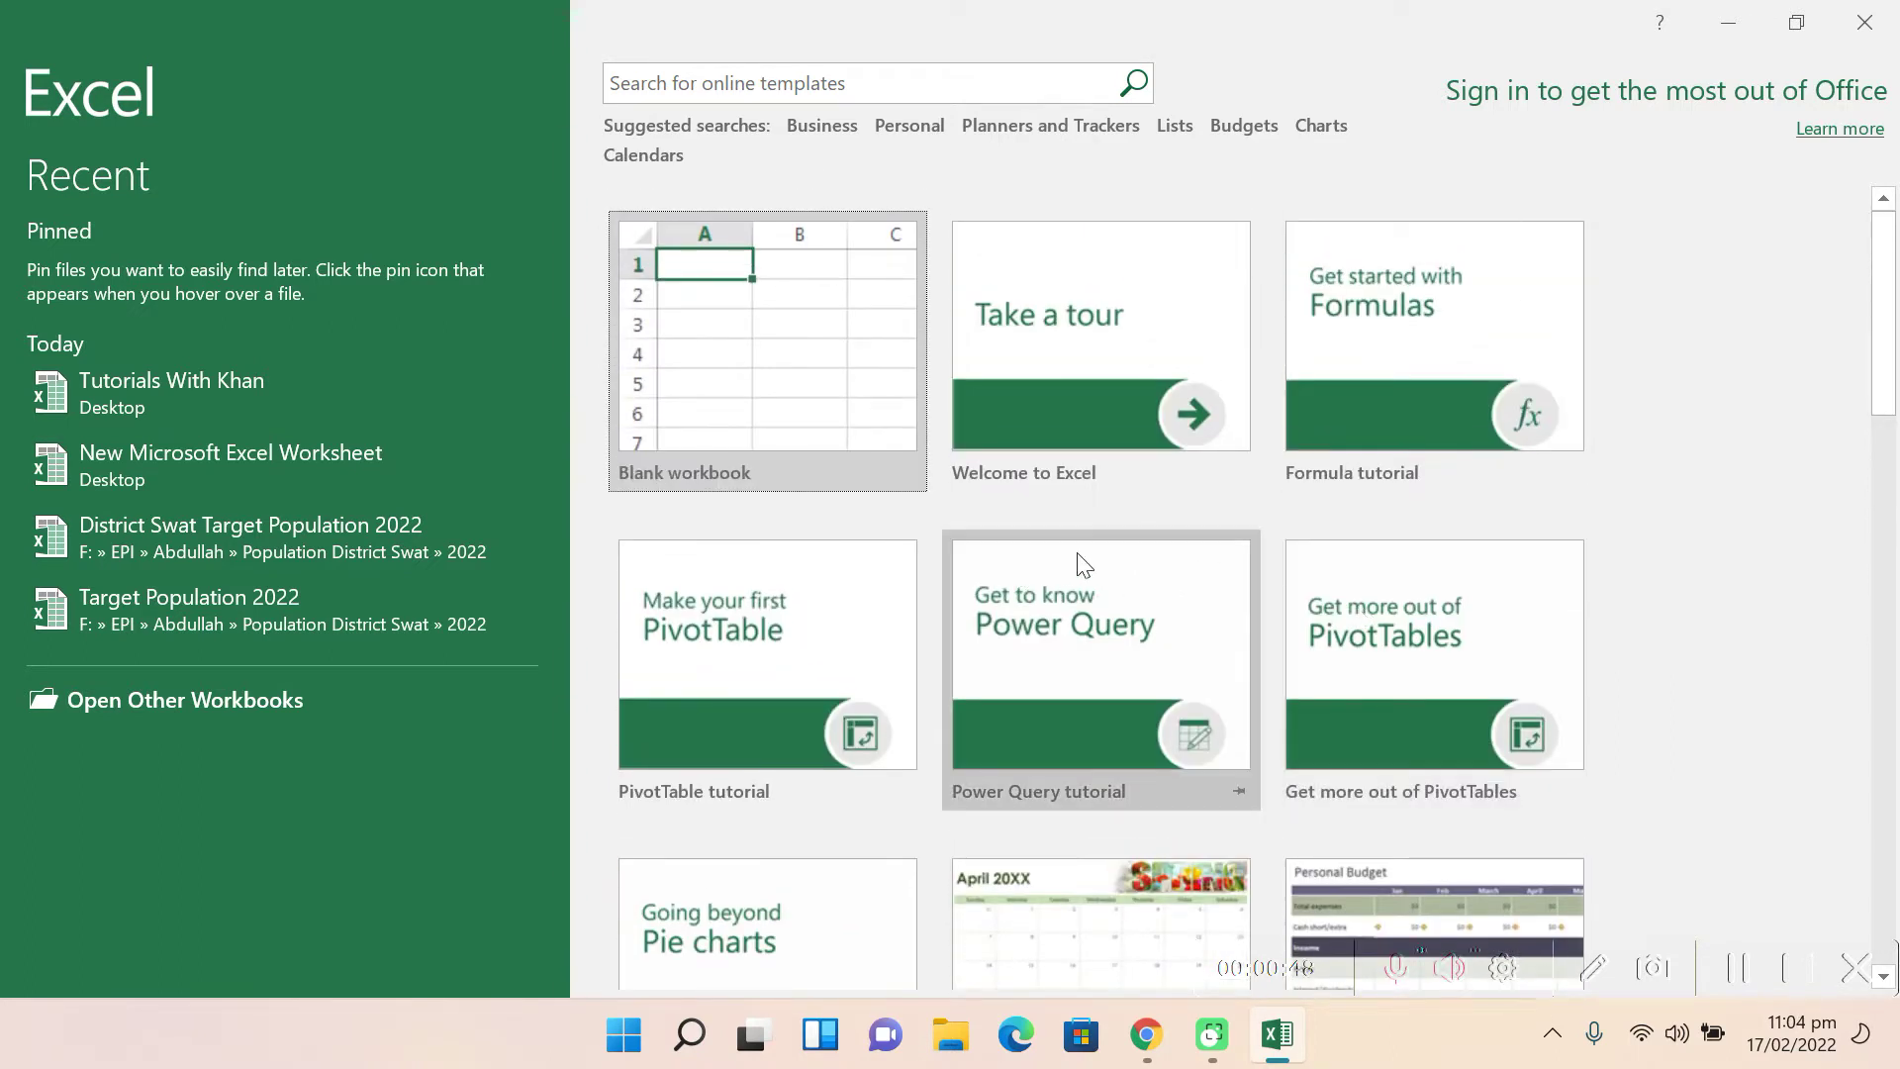
click(752, 365)
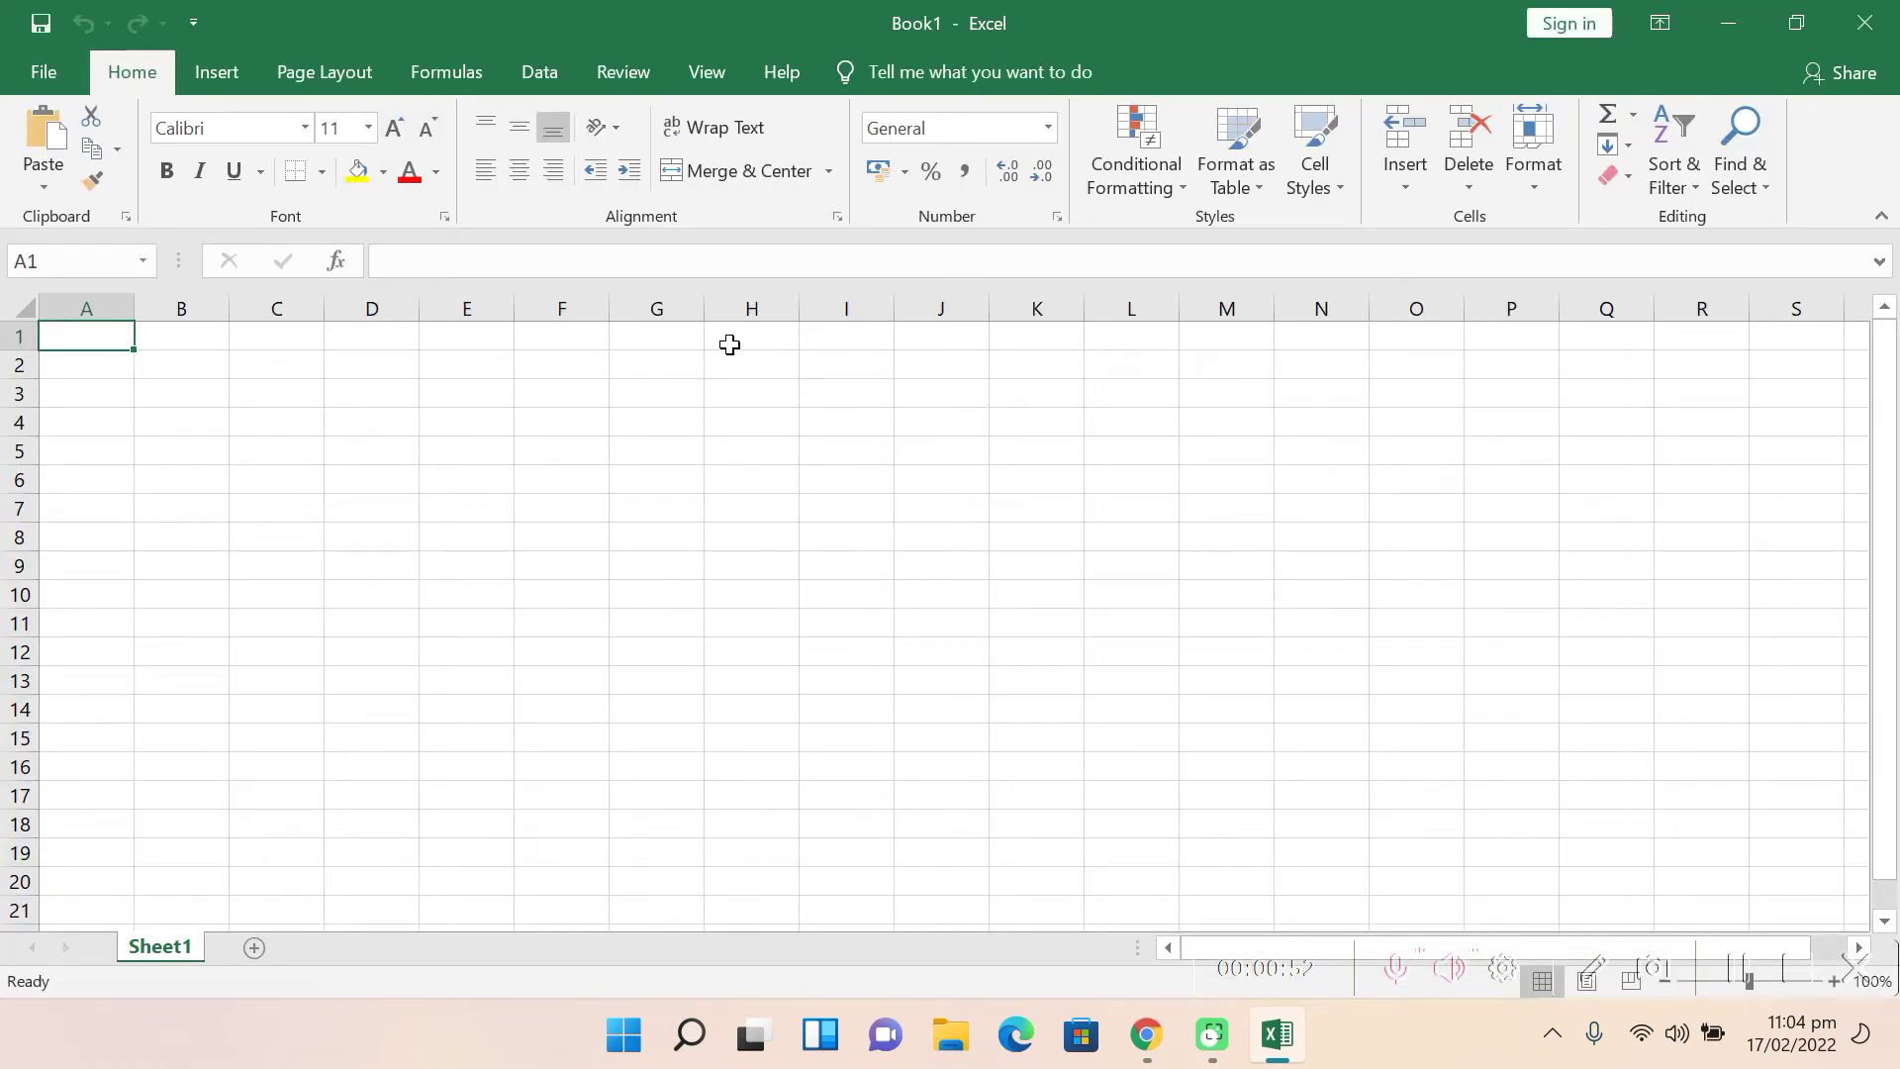
Step: Go through Save As to the Desktop folder, cancel without saving, and close Excel
click(39, 73)
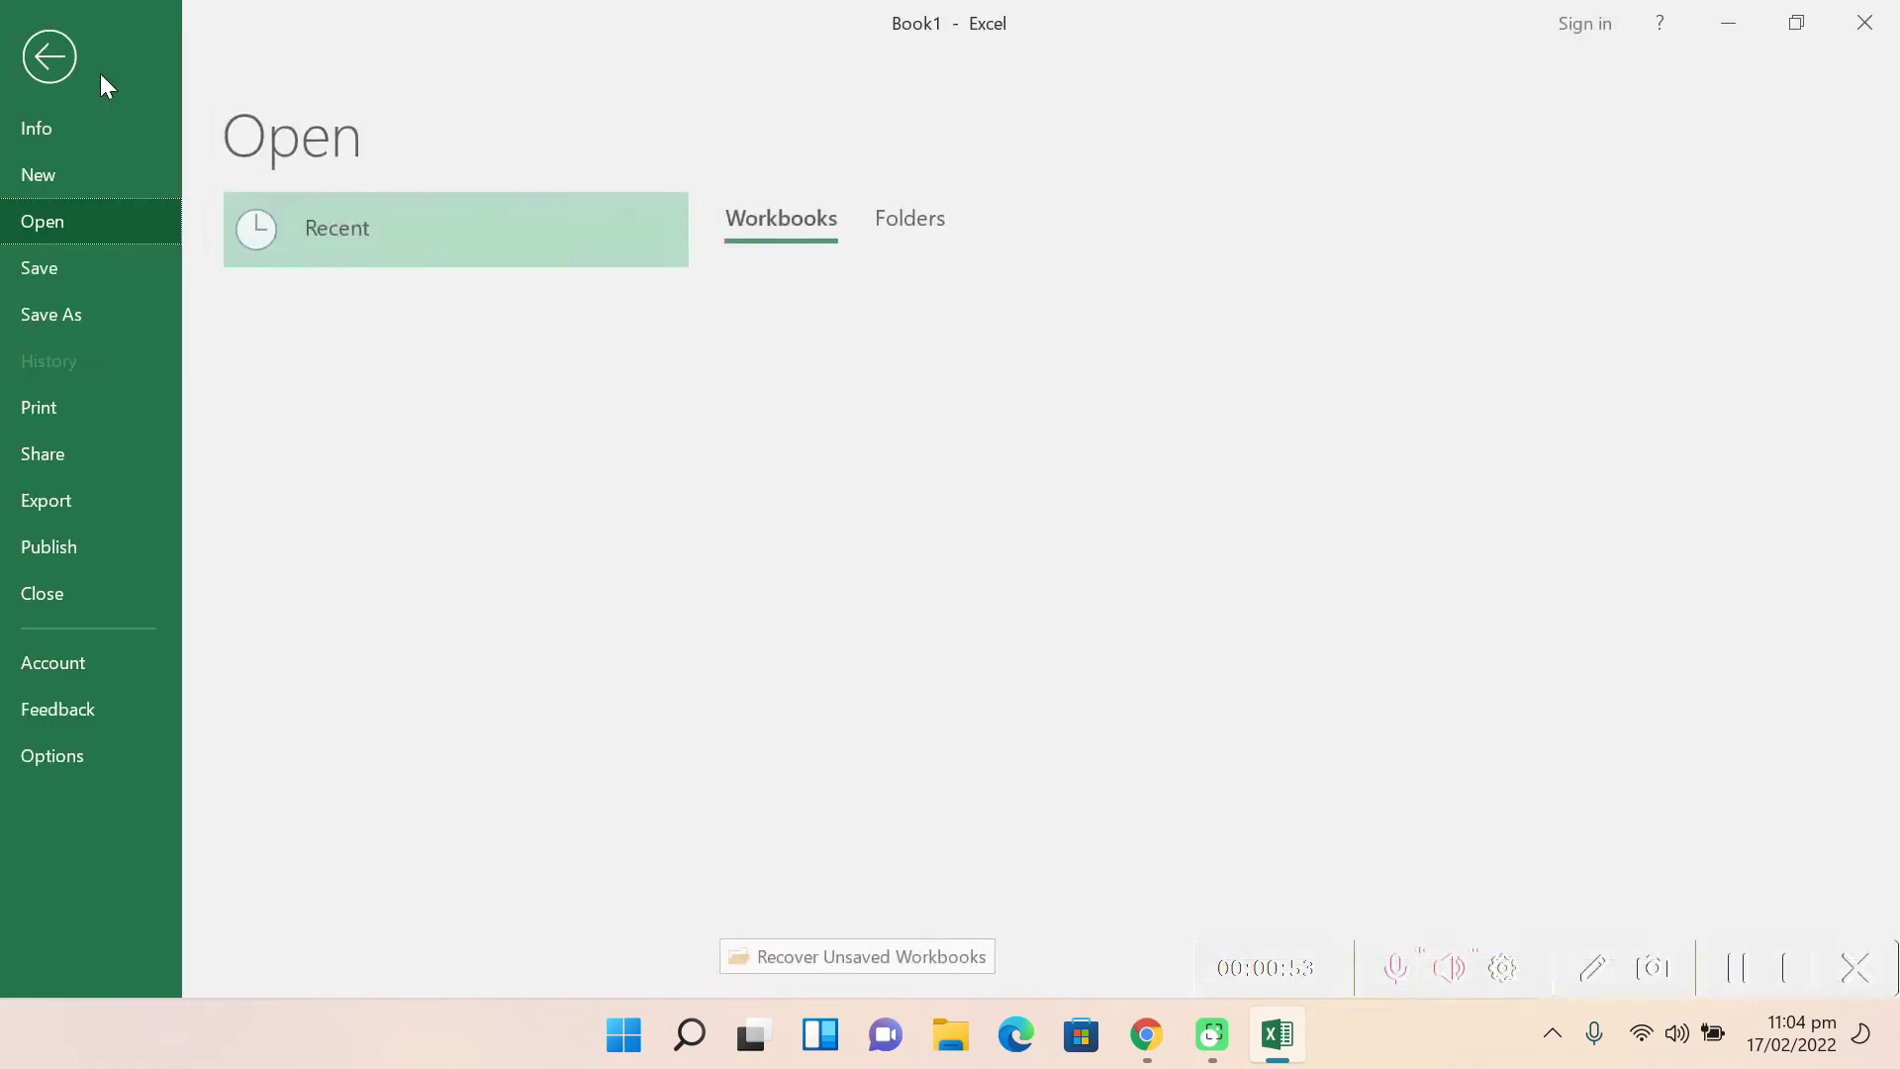
click(55, 313)
click(336, 535)
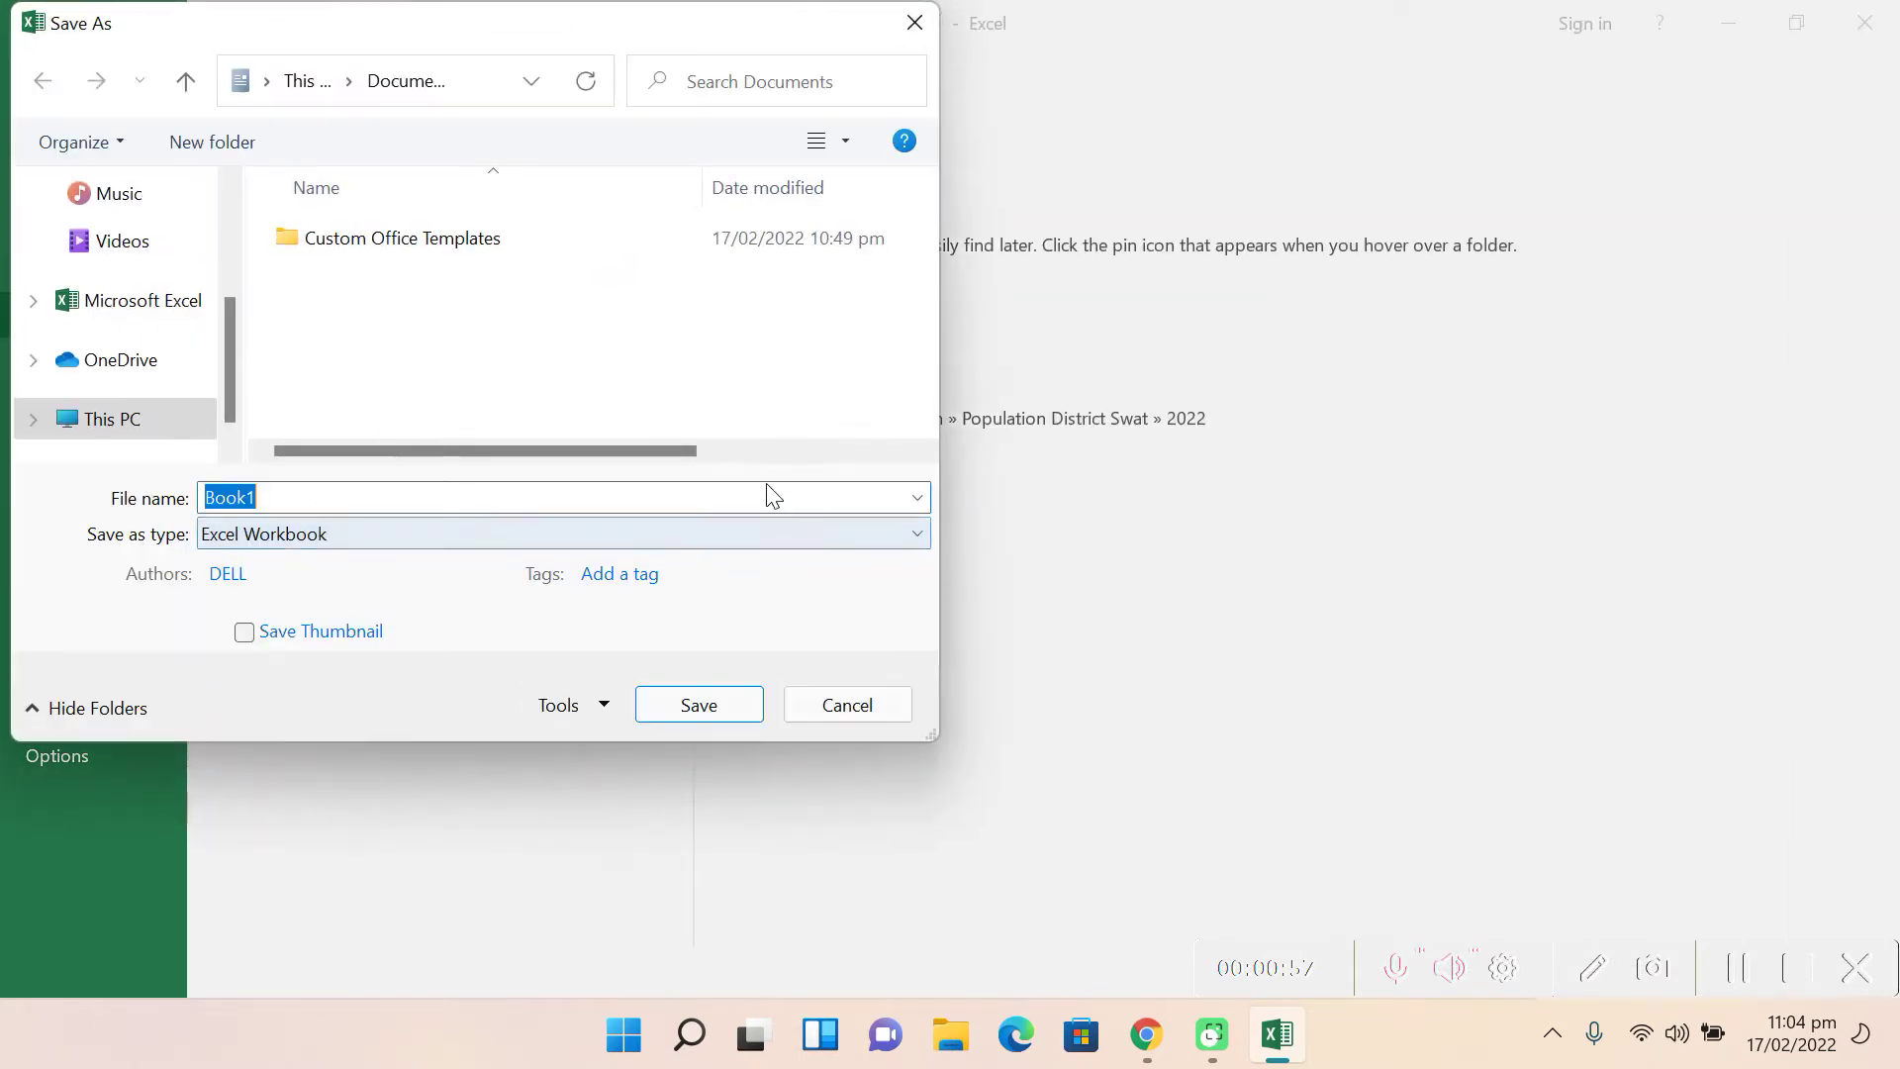
drag(230, 346, 234, 225)
click(128, 254)
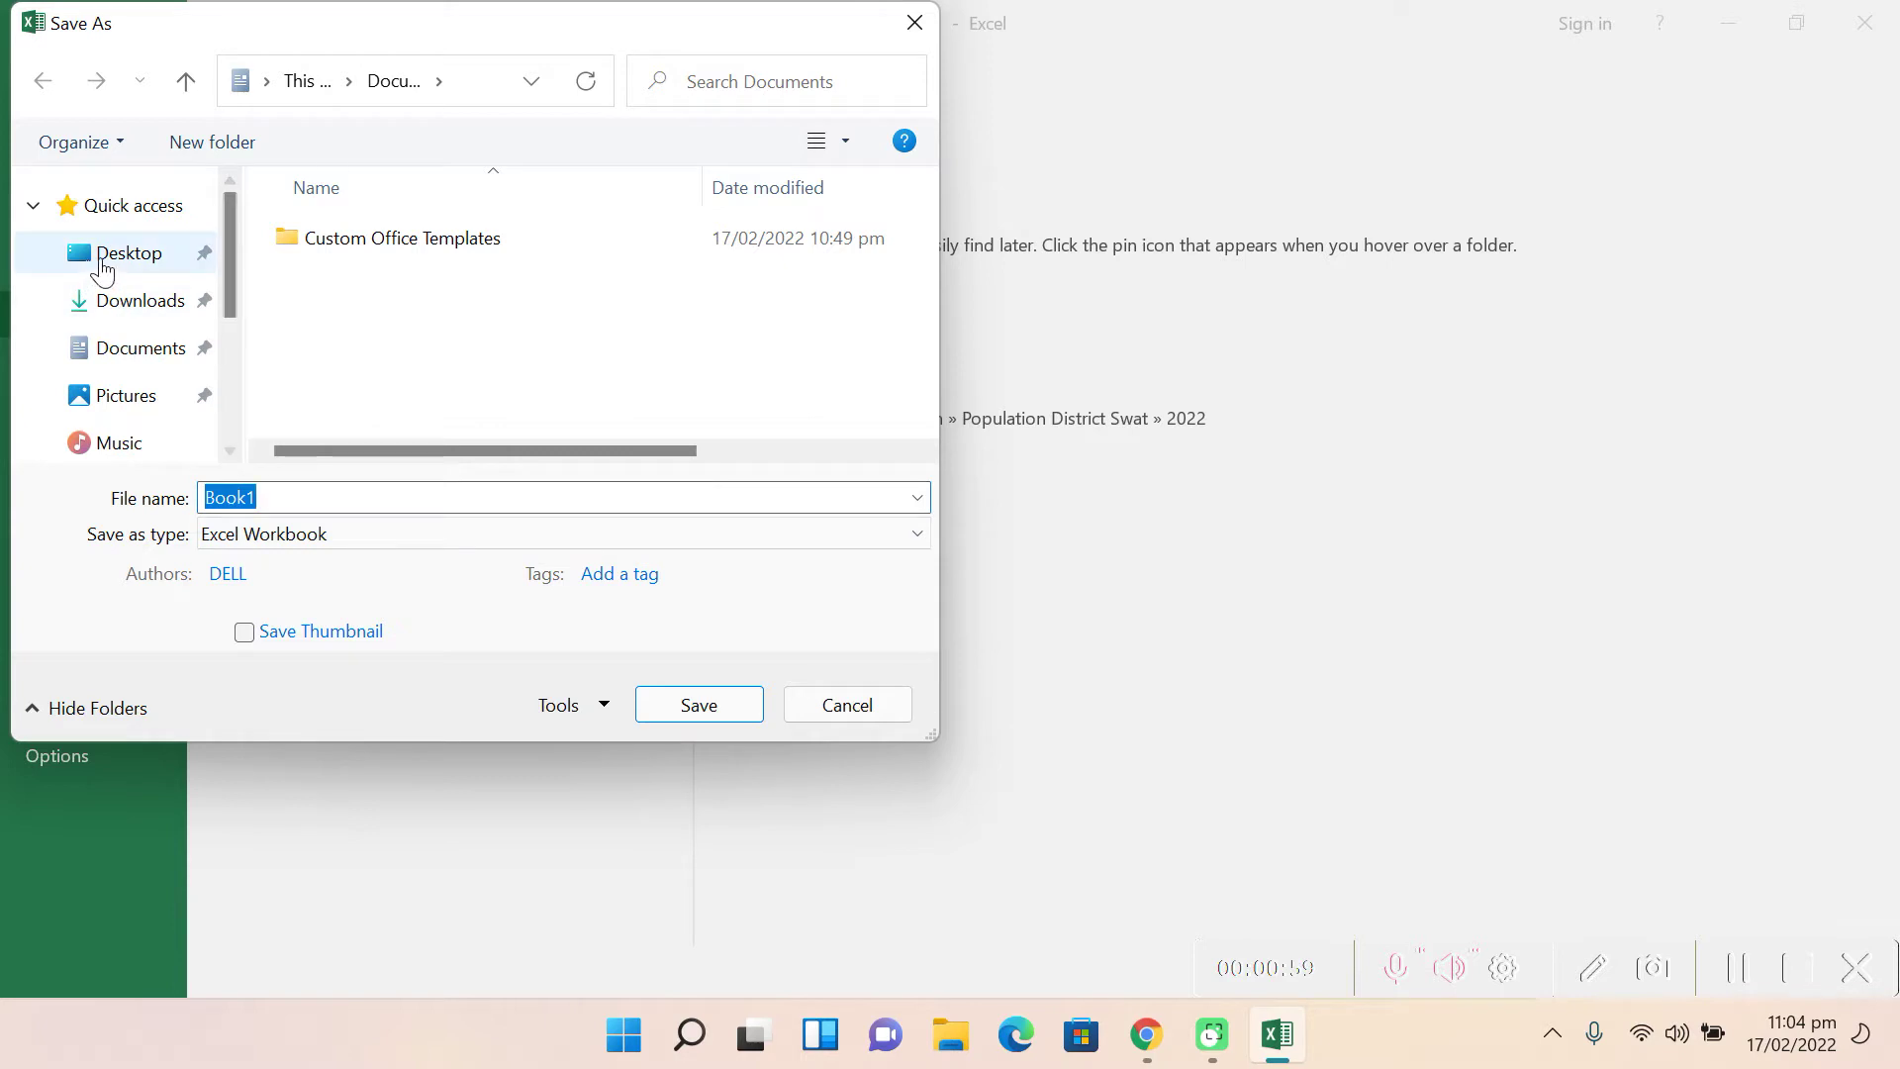
key(Return)
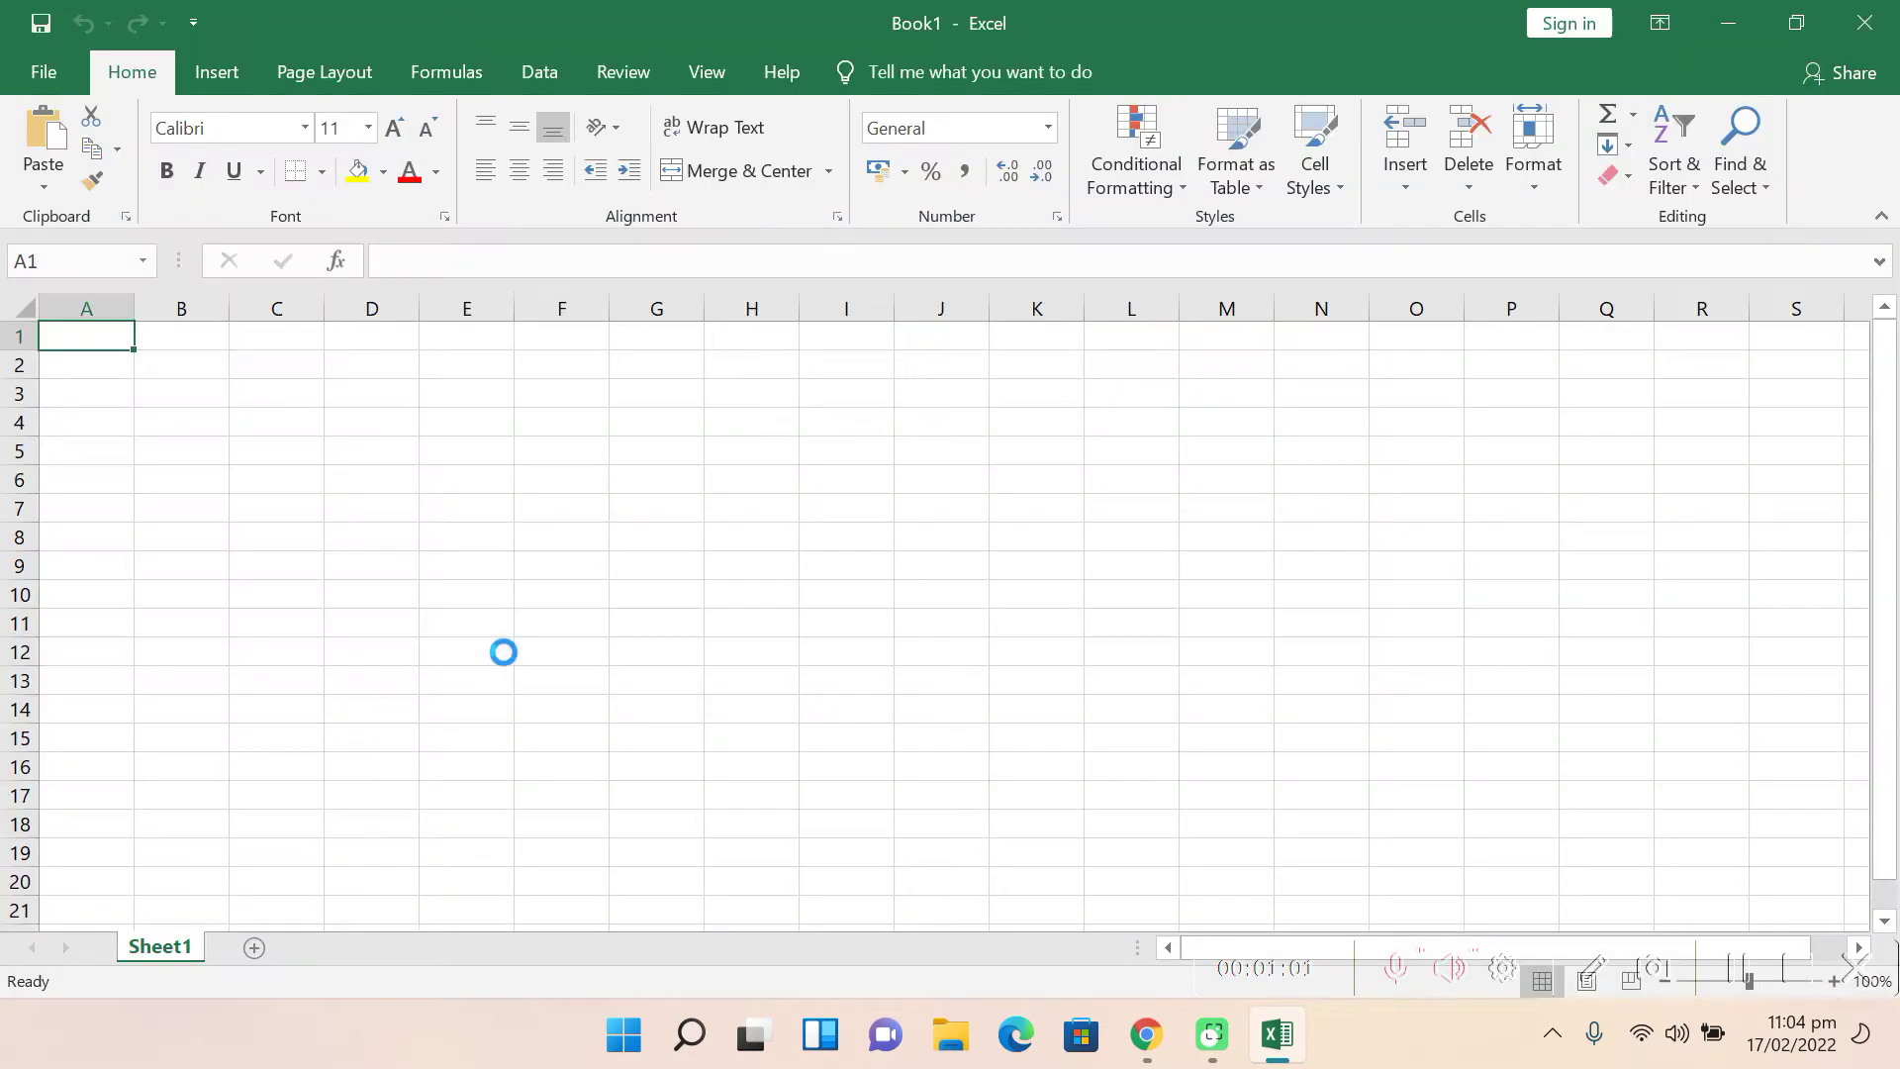
click(1864, 22)
Step: Permanently delete Book1 from the desktop and create a new Excel worksheet file there
click(138, 406)
key(shift+Delete)
key(Return)
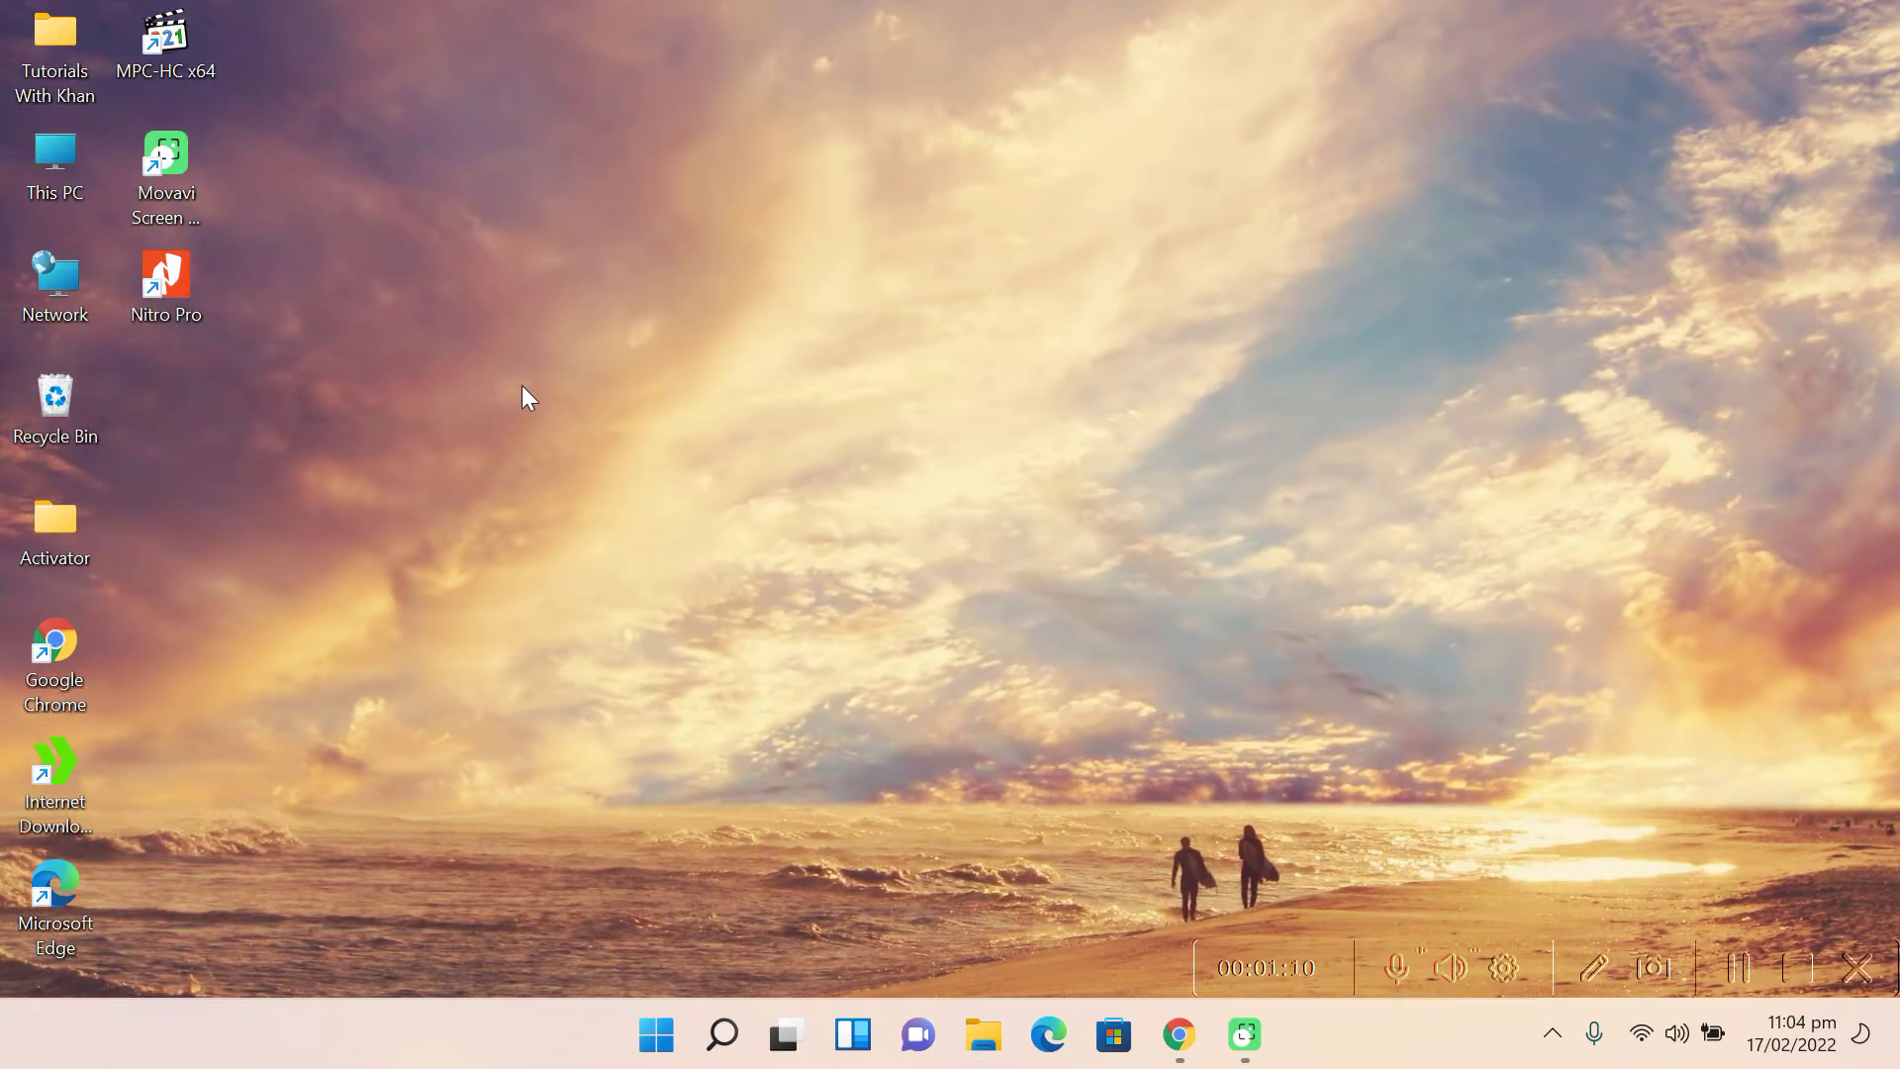
right_click(516, 283)
mouse_move(751, 519)
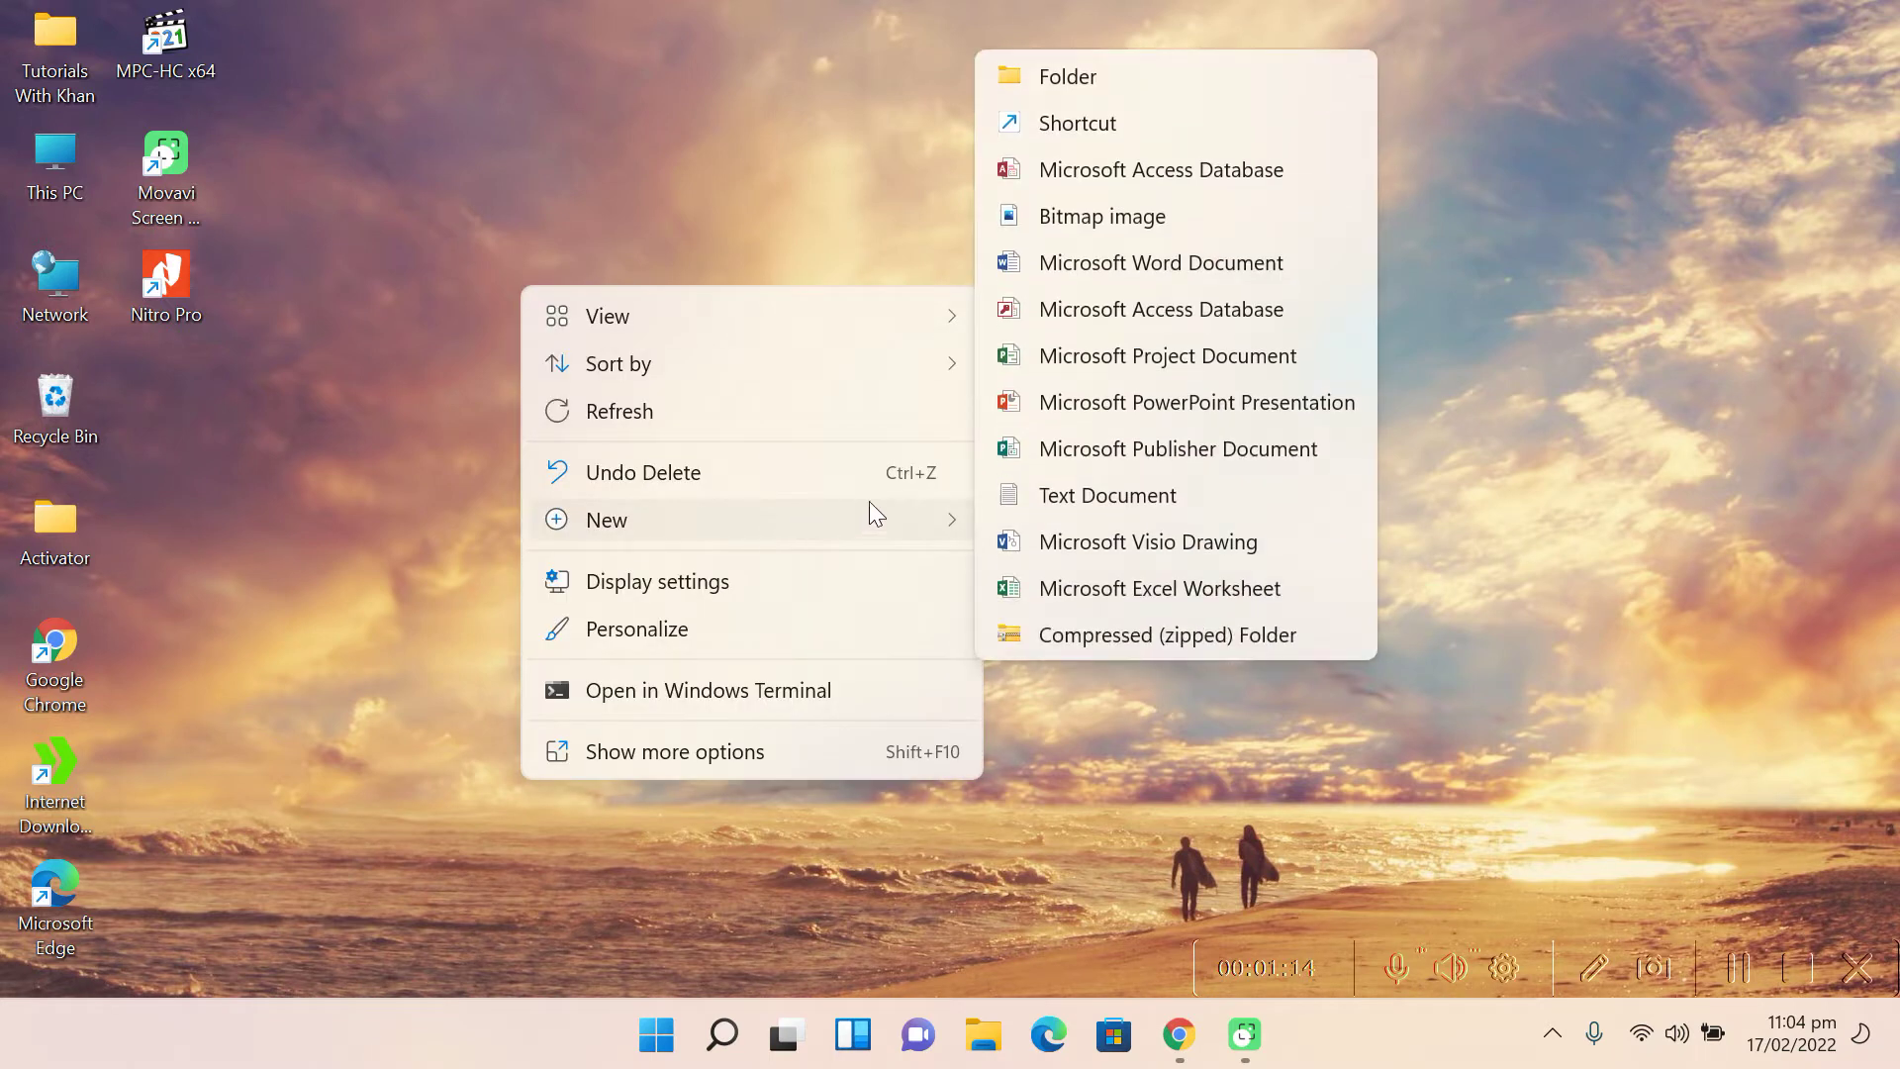
click(1223, 592)
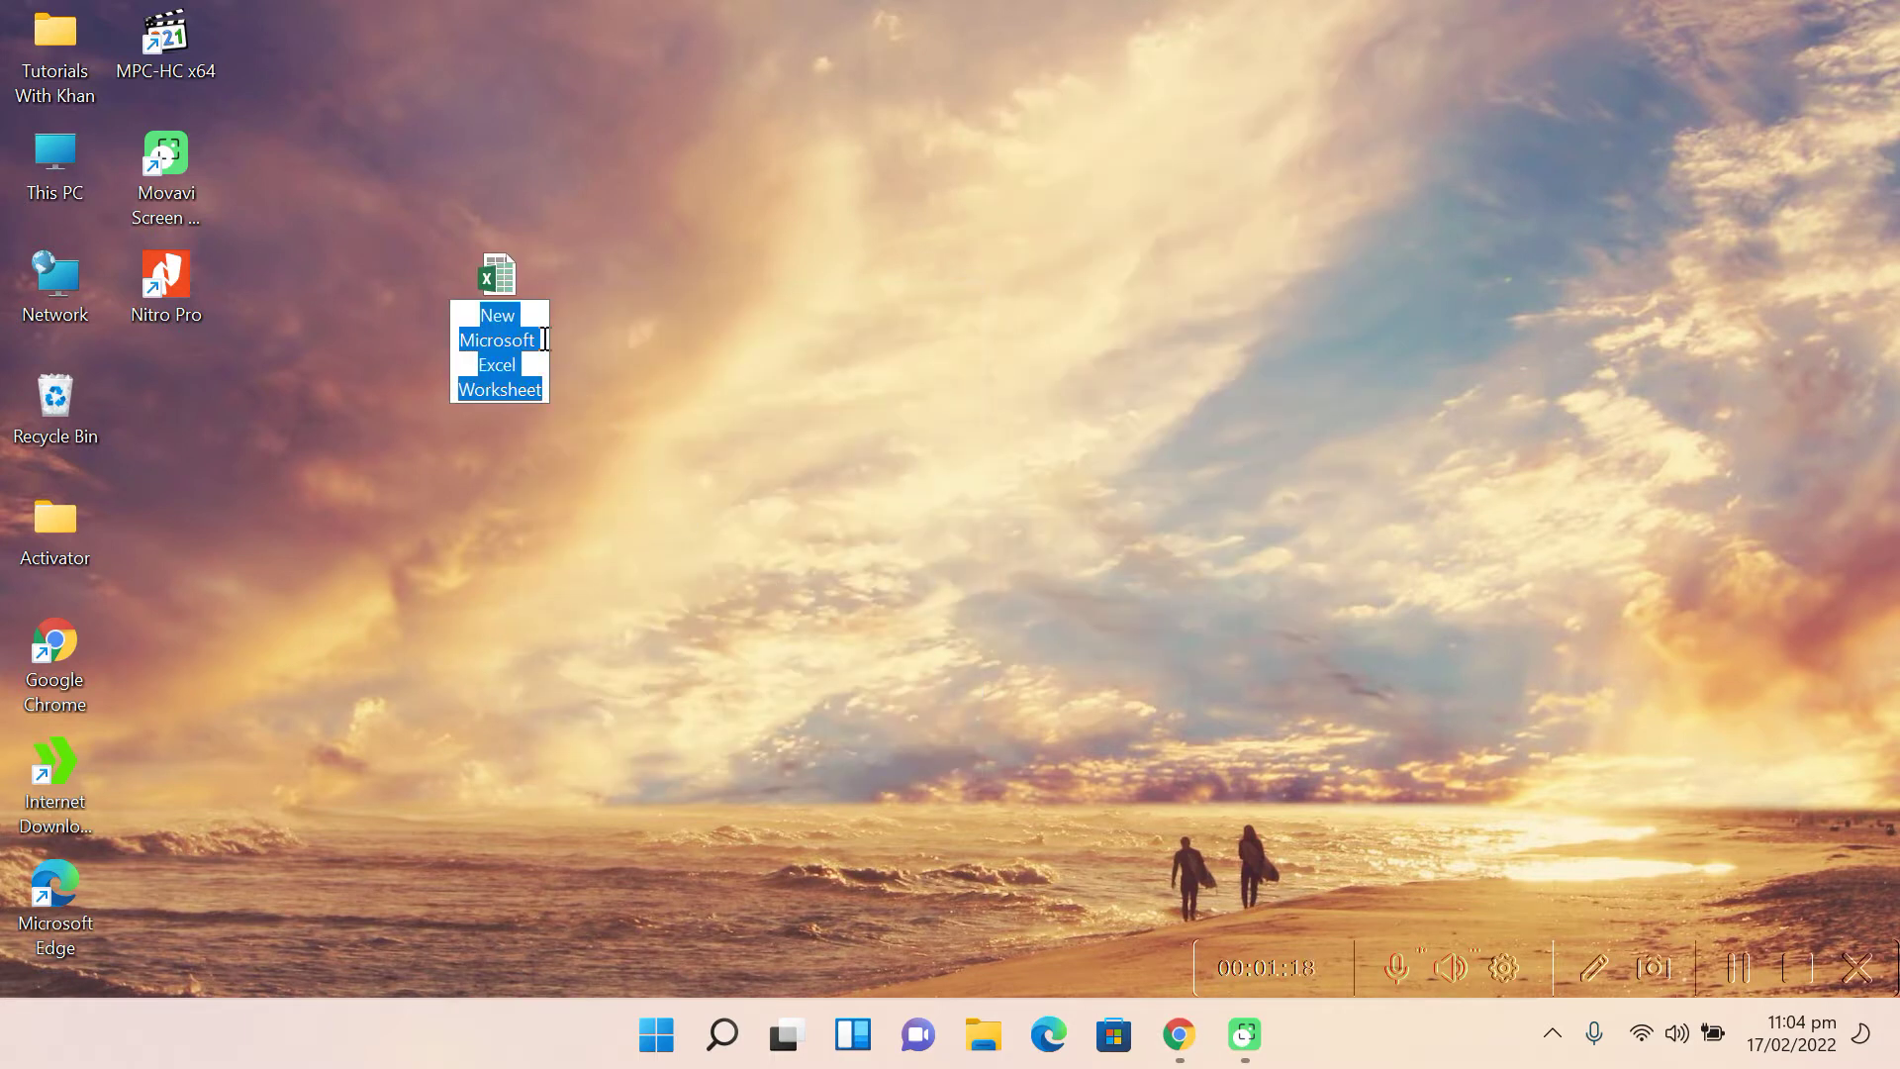
drag(500, 282, 176, 381)
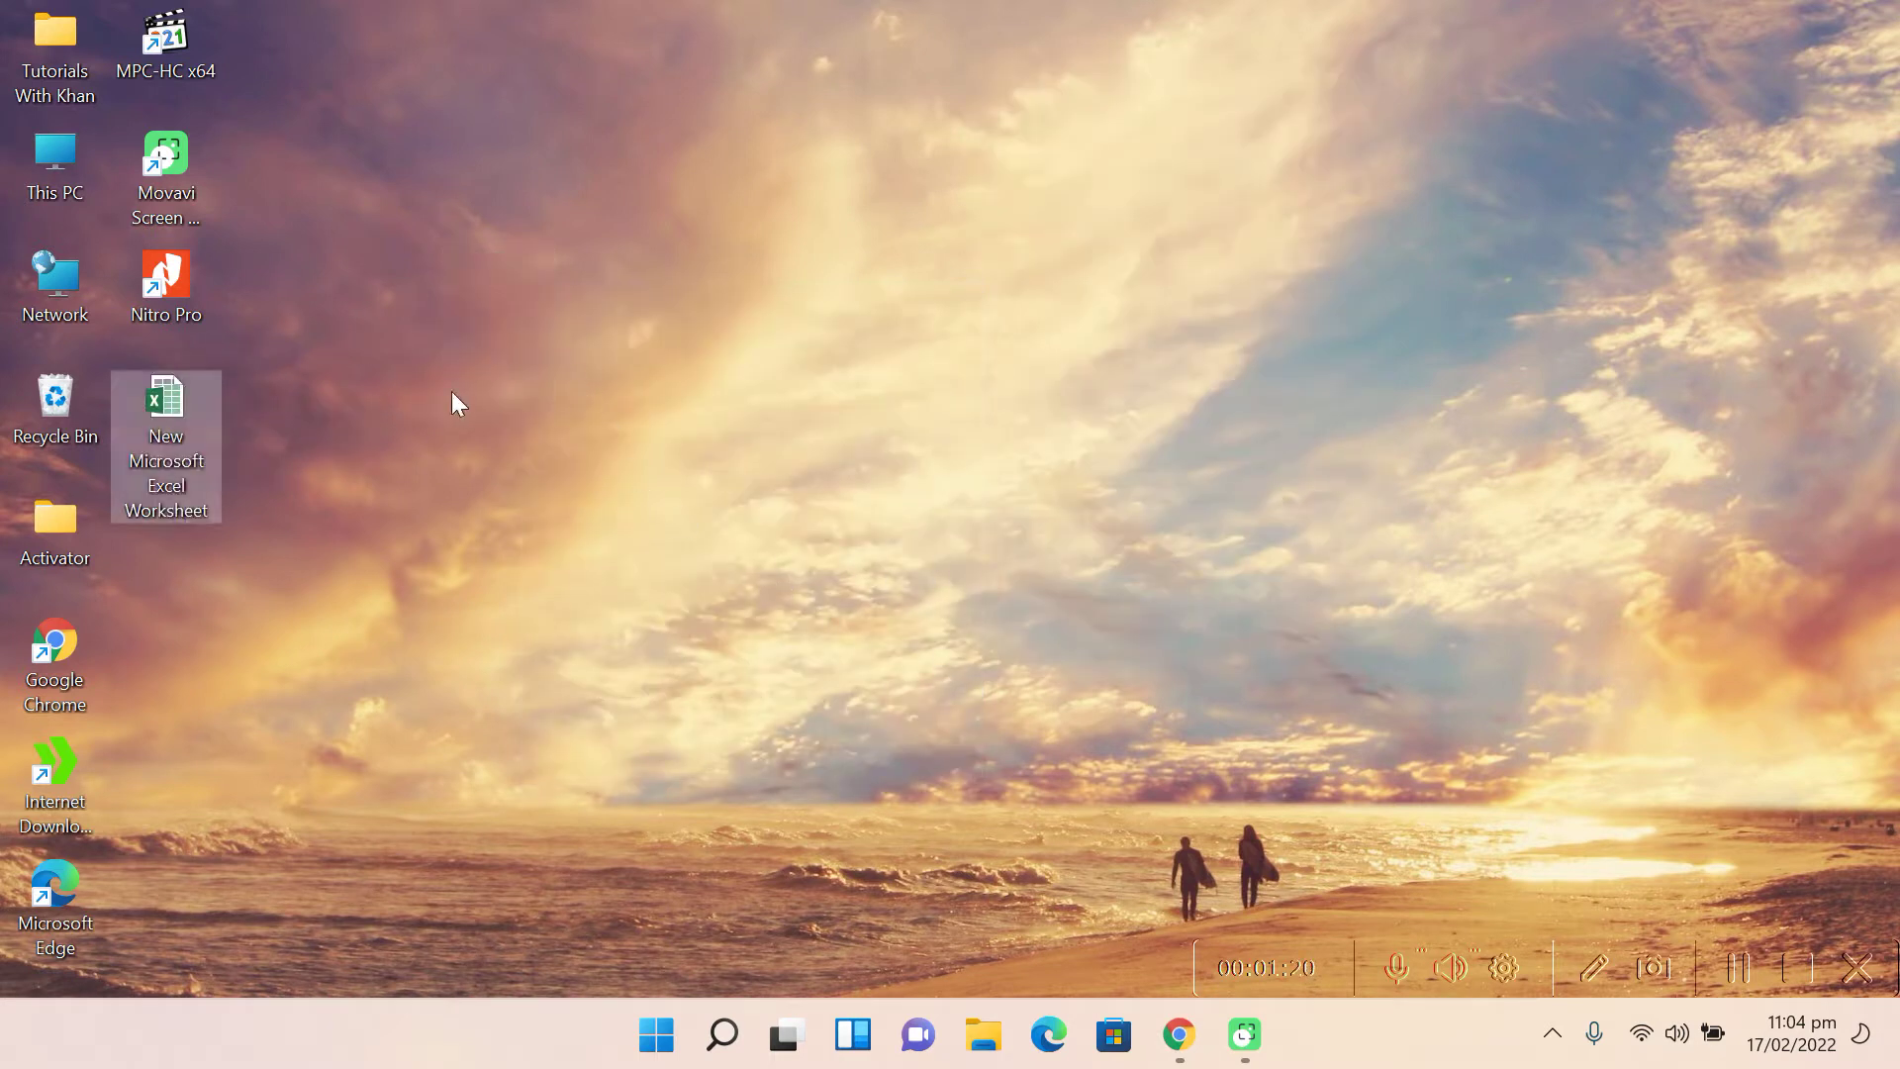
Step: Rename the new worksheet file to 'Tutorials With Khan'
right_click(186, 466)
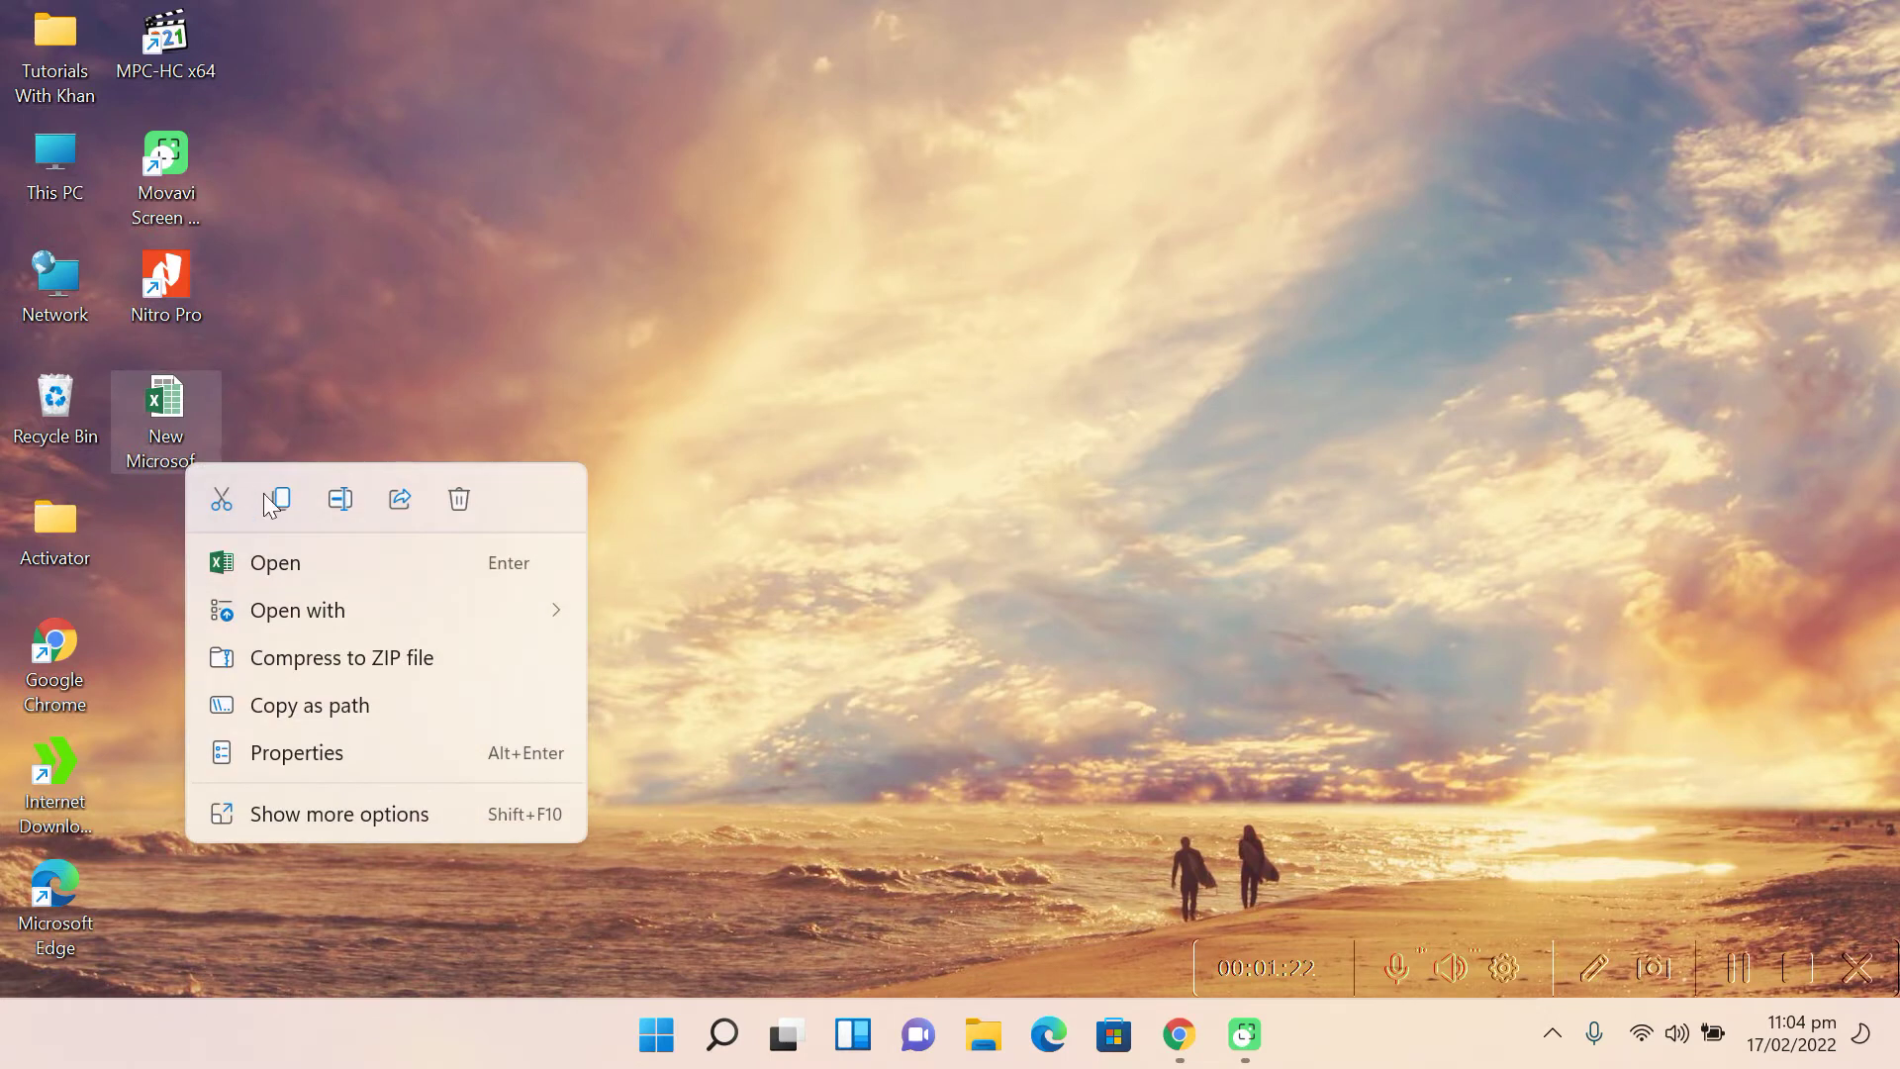
click(323, 818)
click(380, 748)
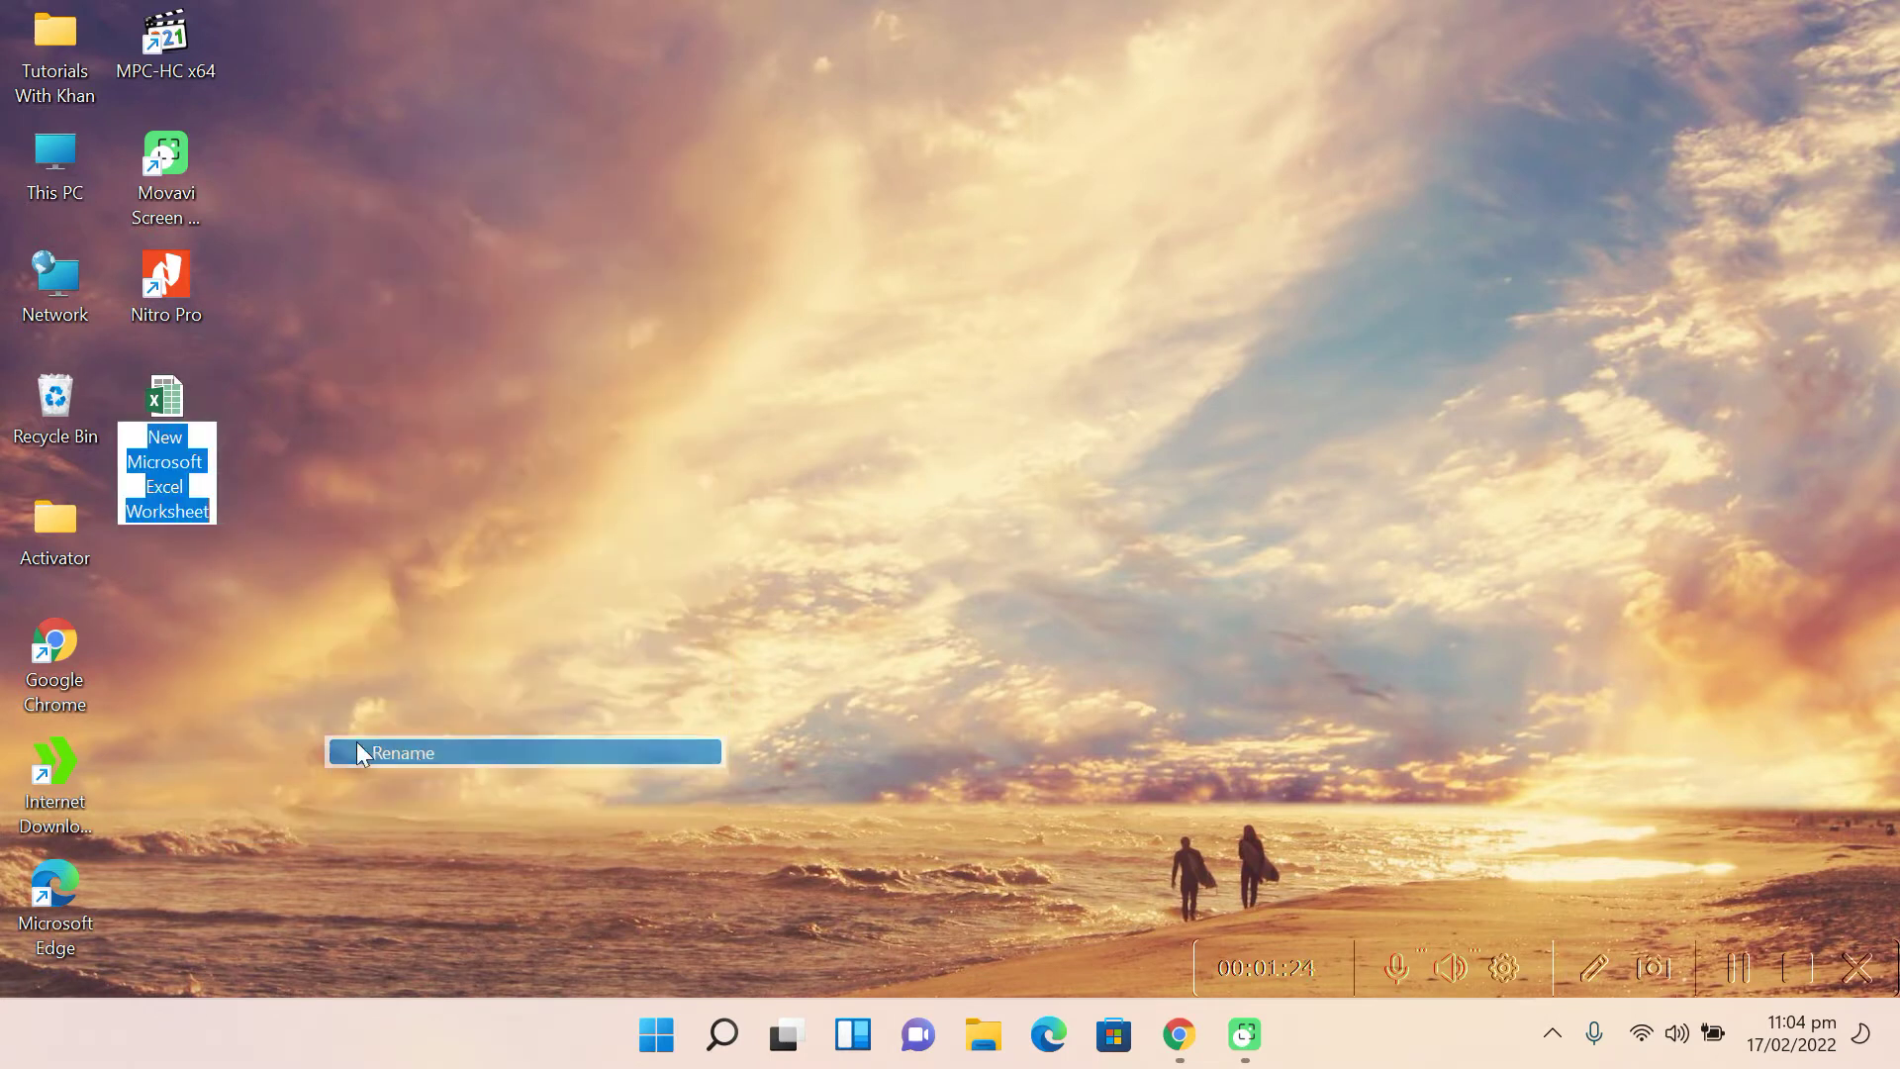
text(Tutorials With Khan)
key(Return)
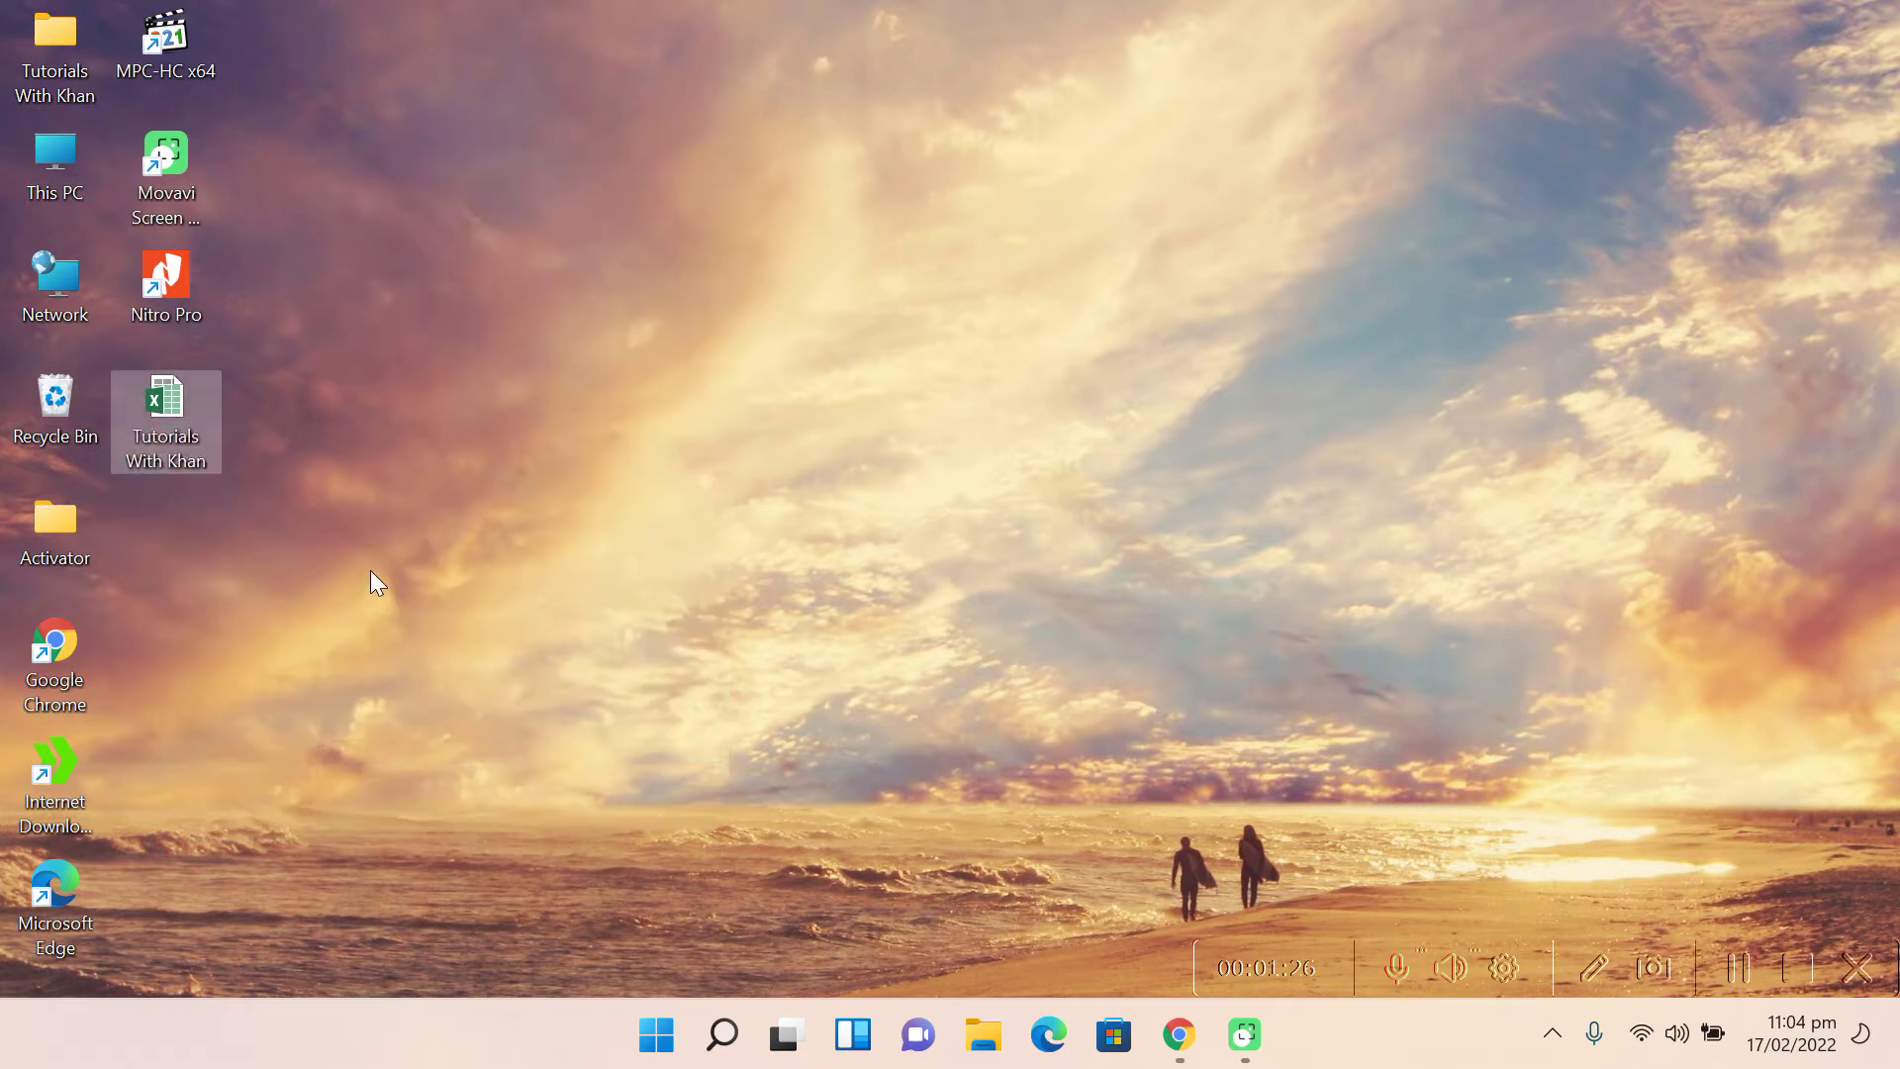
click(370, 570)
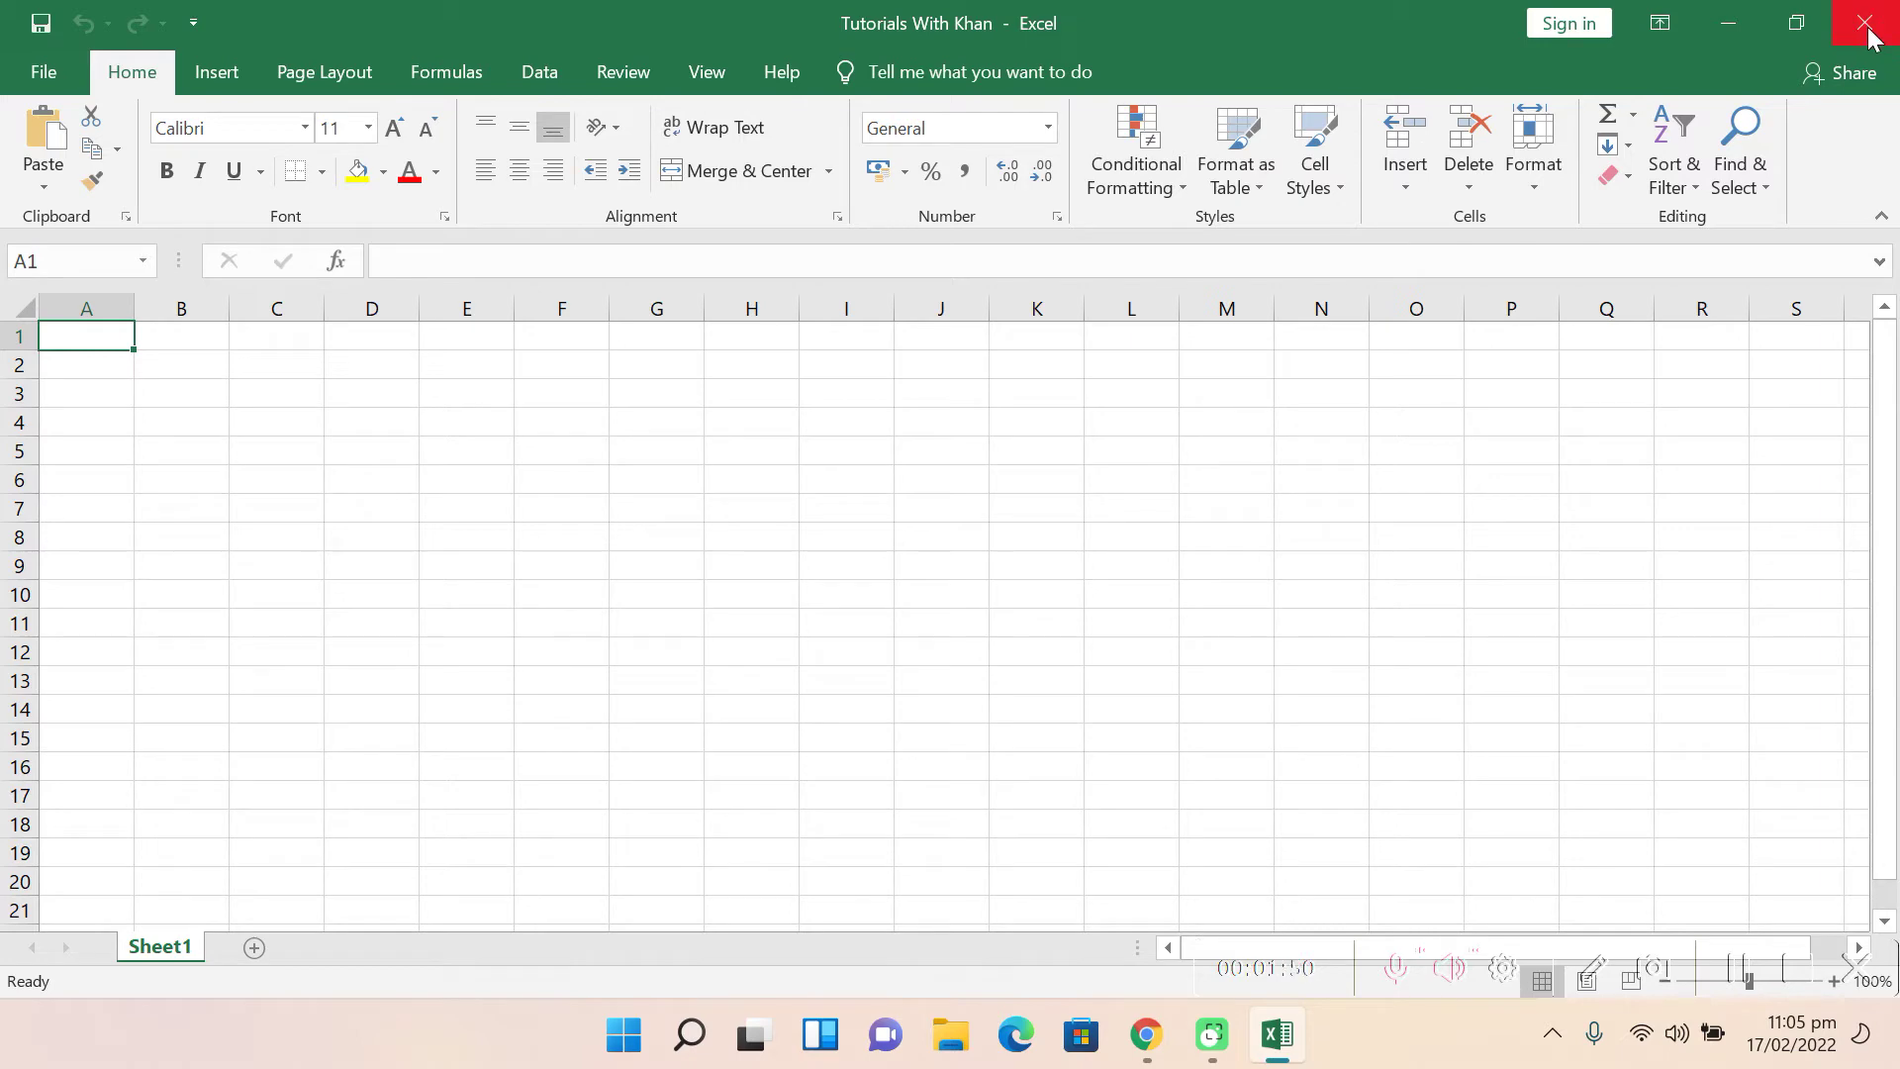
Step: Restore down and maximize the Excel window, then minimize it and bring it back
click(1796, 23)
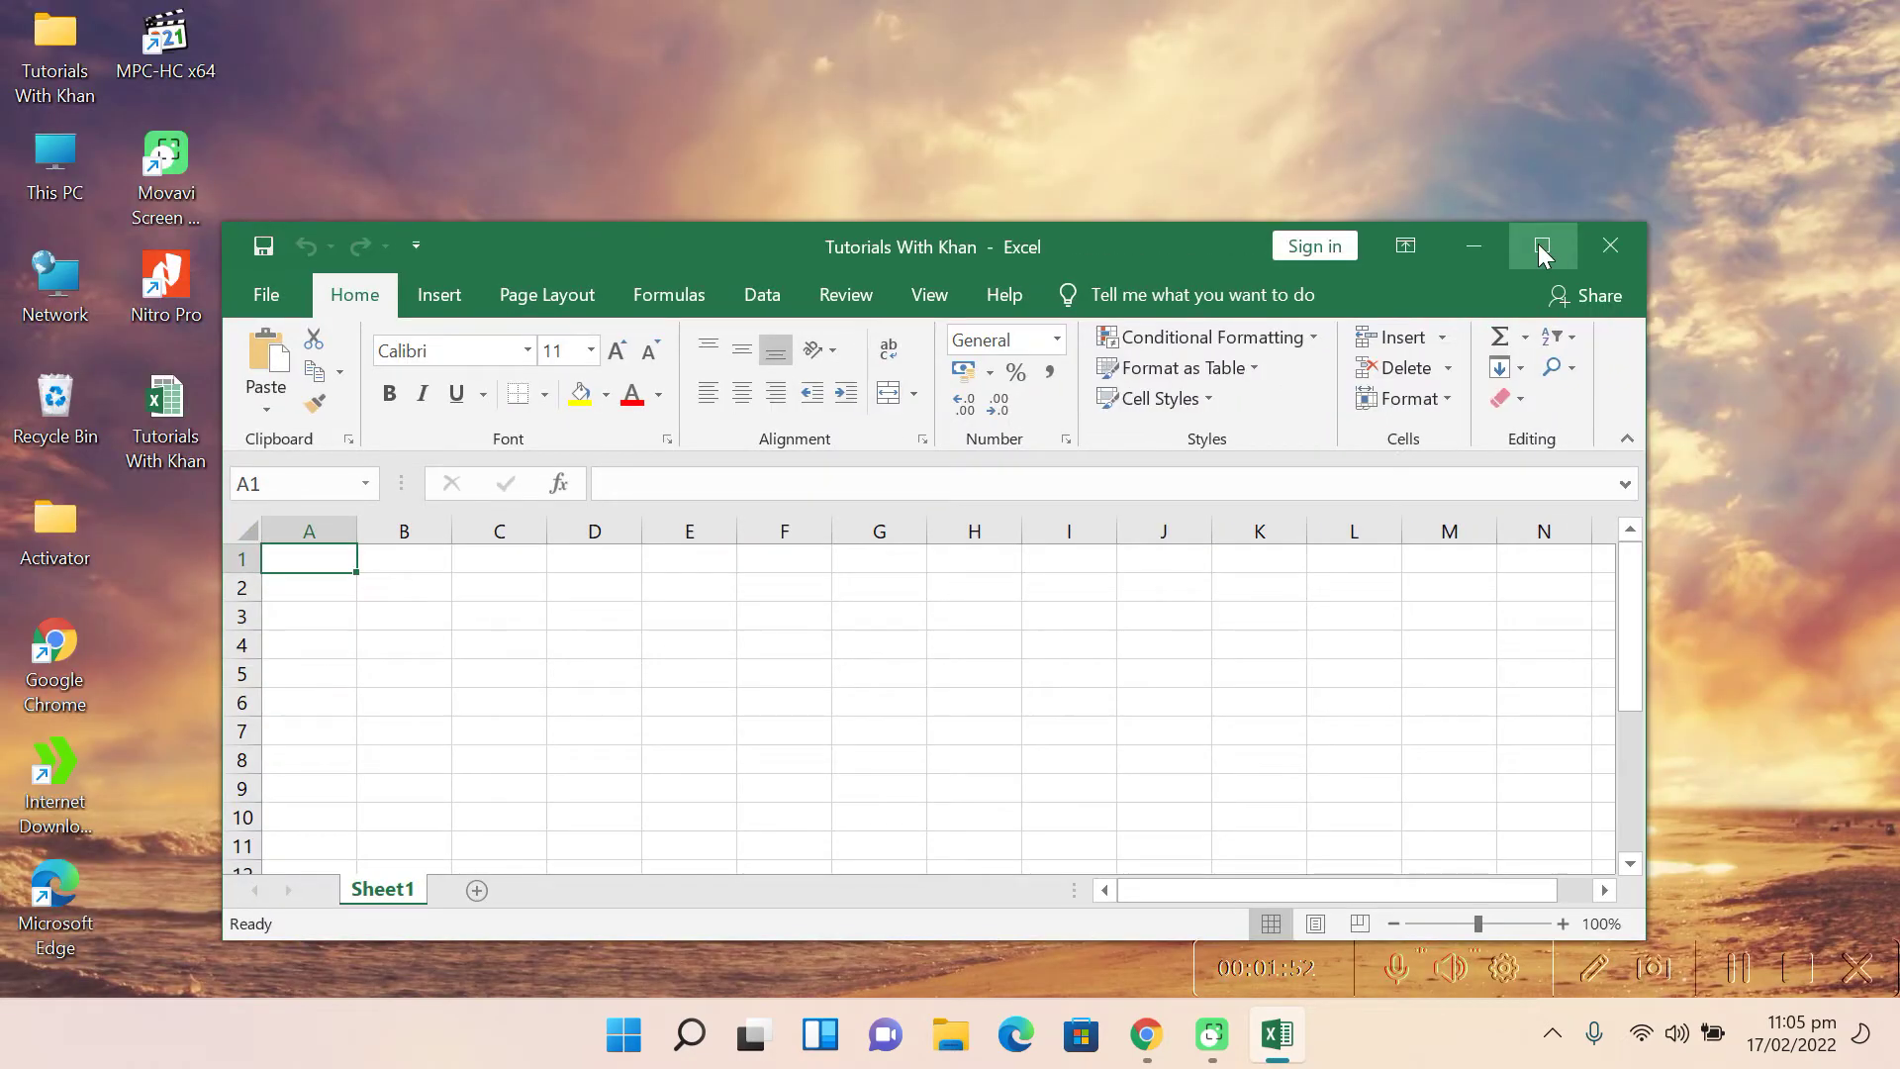
click(1541, 247)
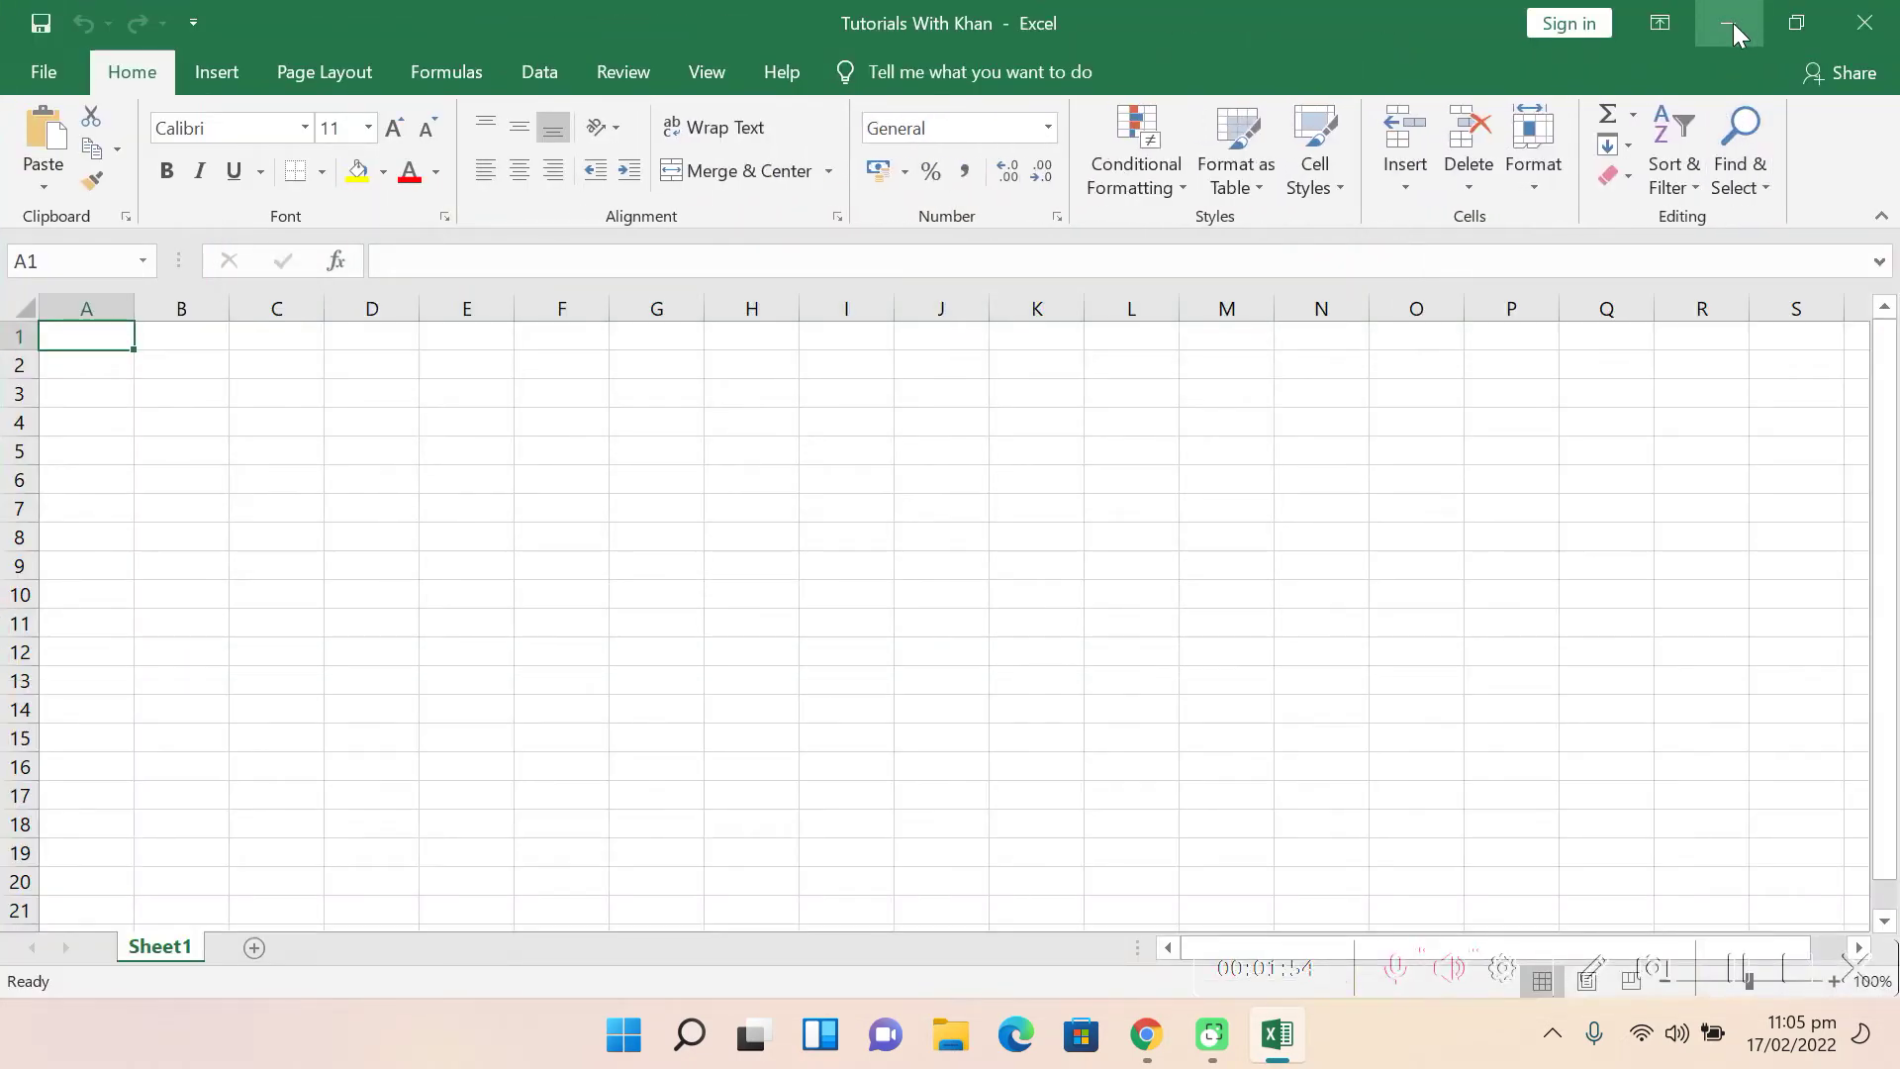
click(1732, 22)
click(1276, 1034)
click(222, 77)
click(325, 72)
click(435, 72)
click(552, 73)
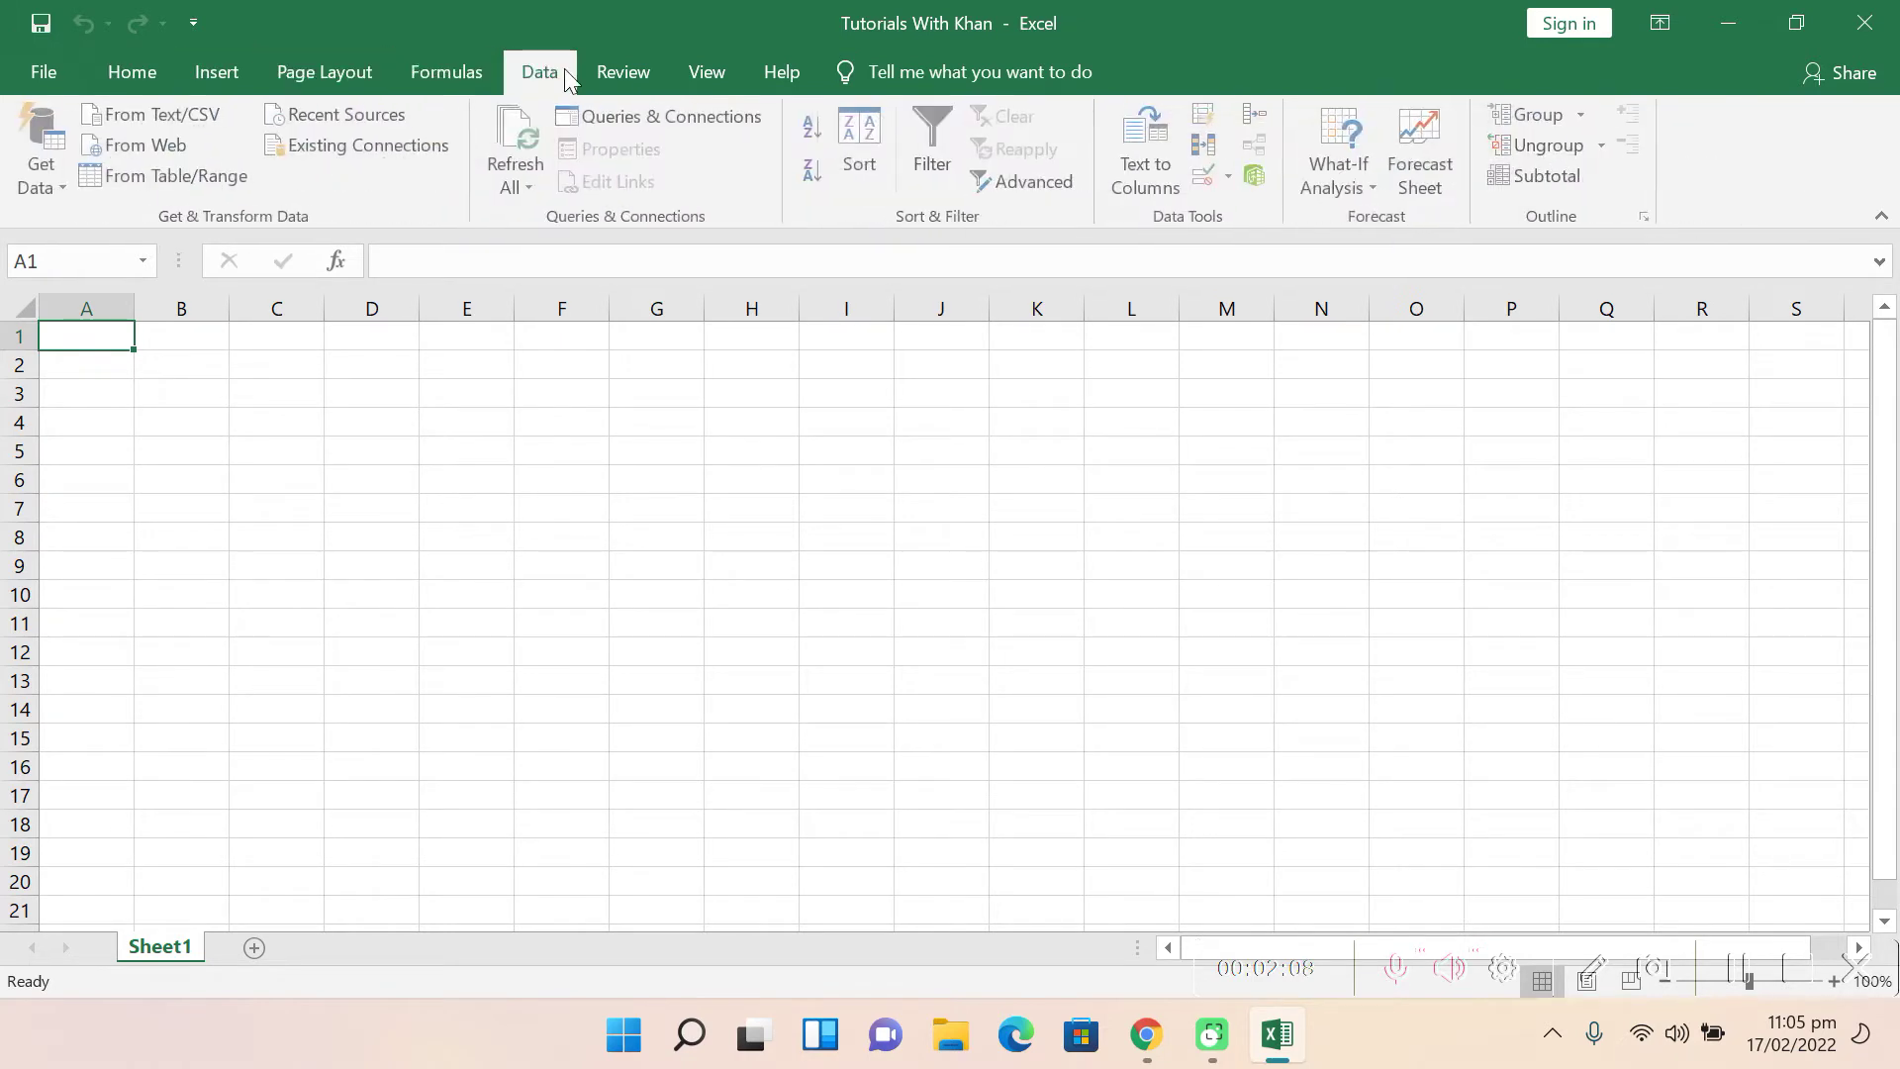
click(622, 71)
click(714, 71)
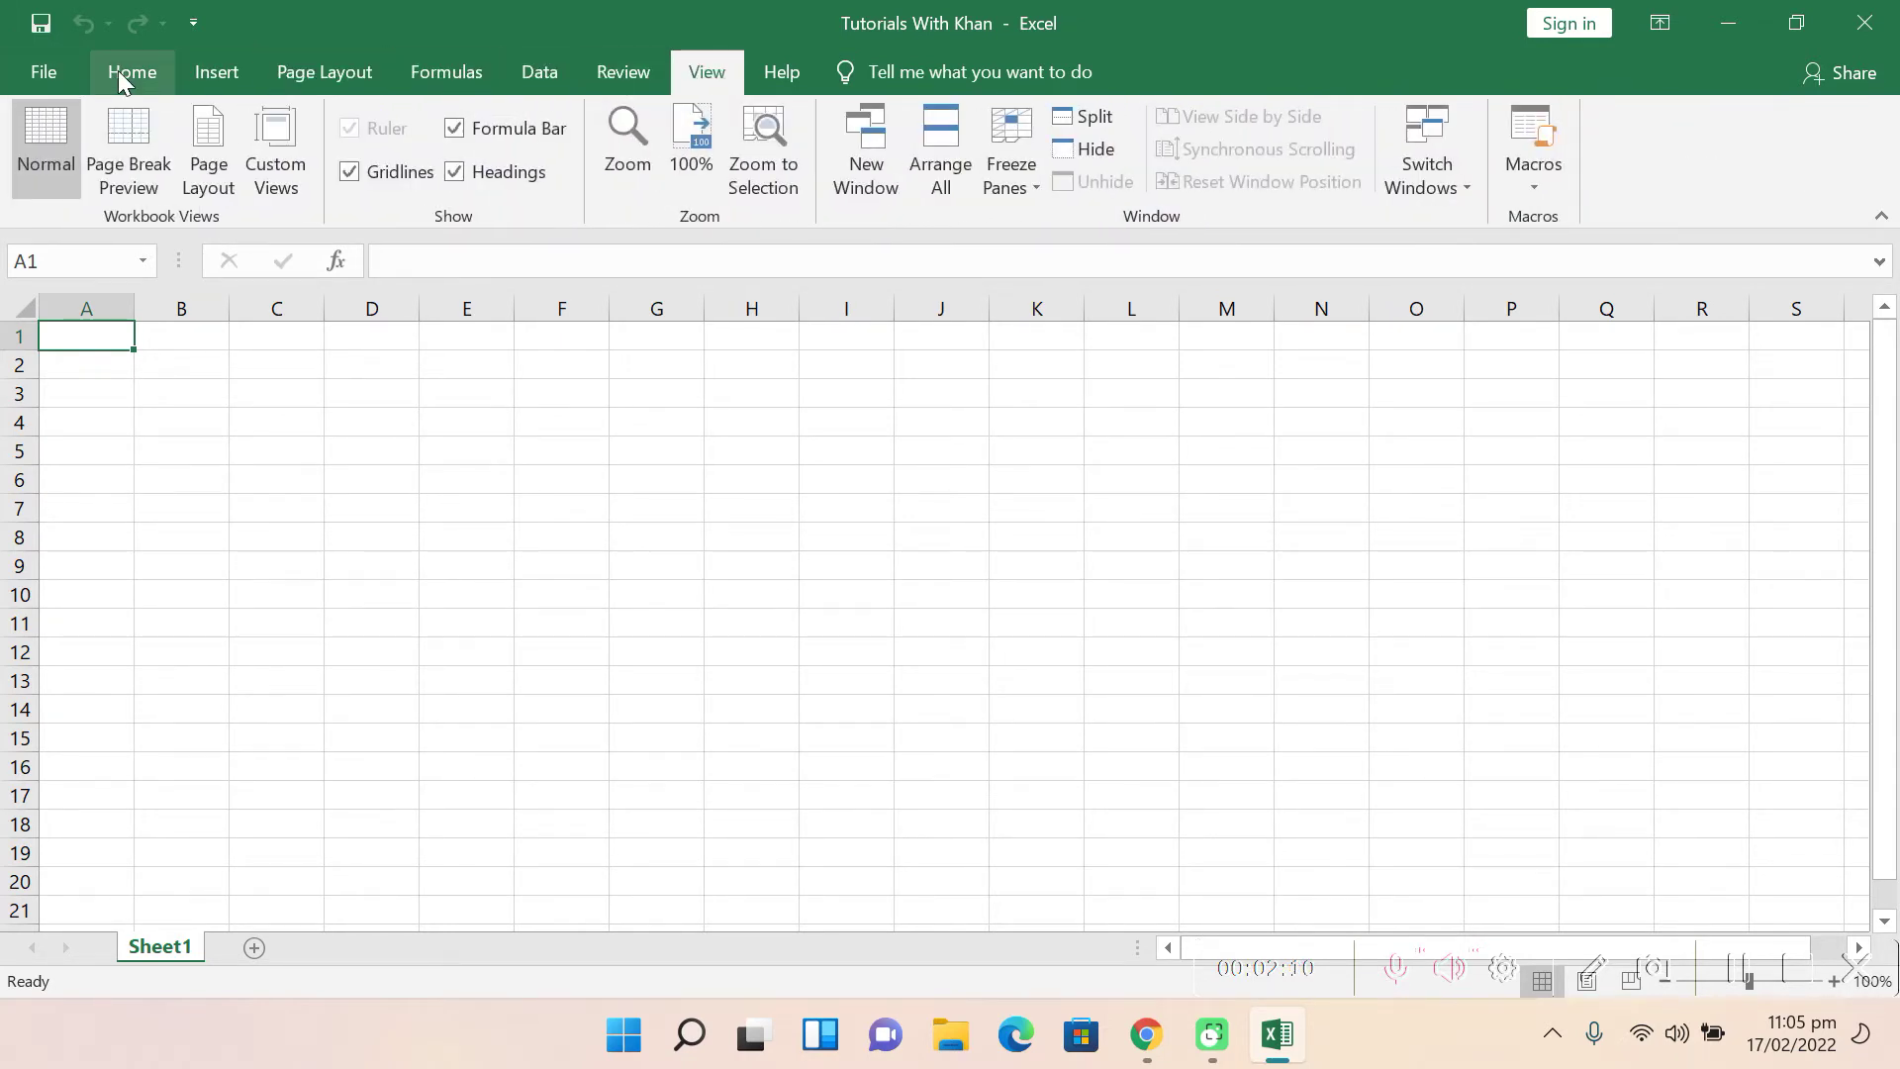
click(121, 77)
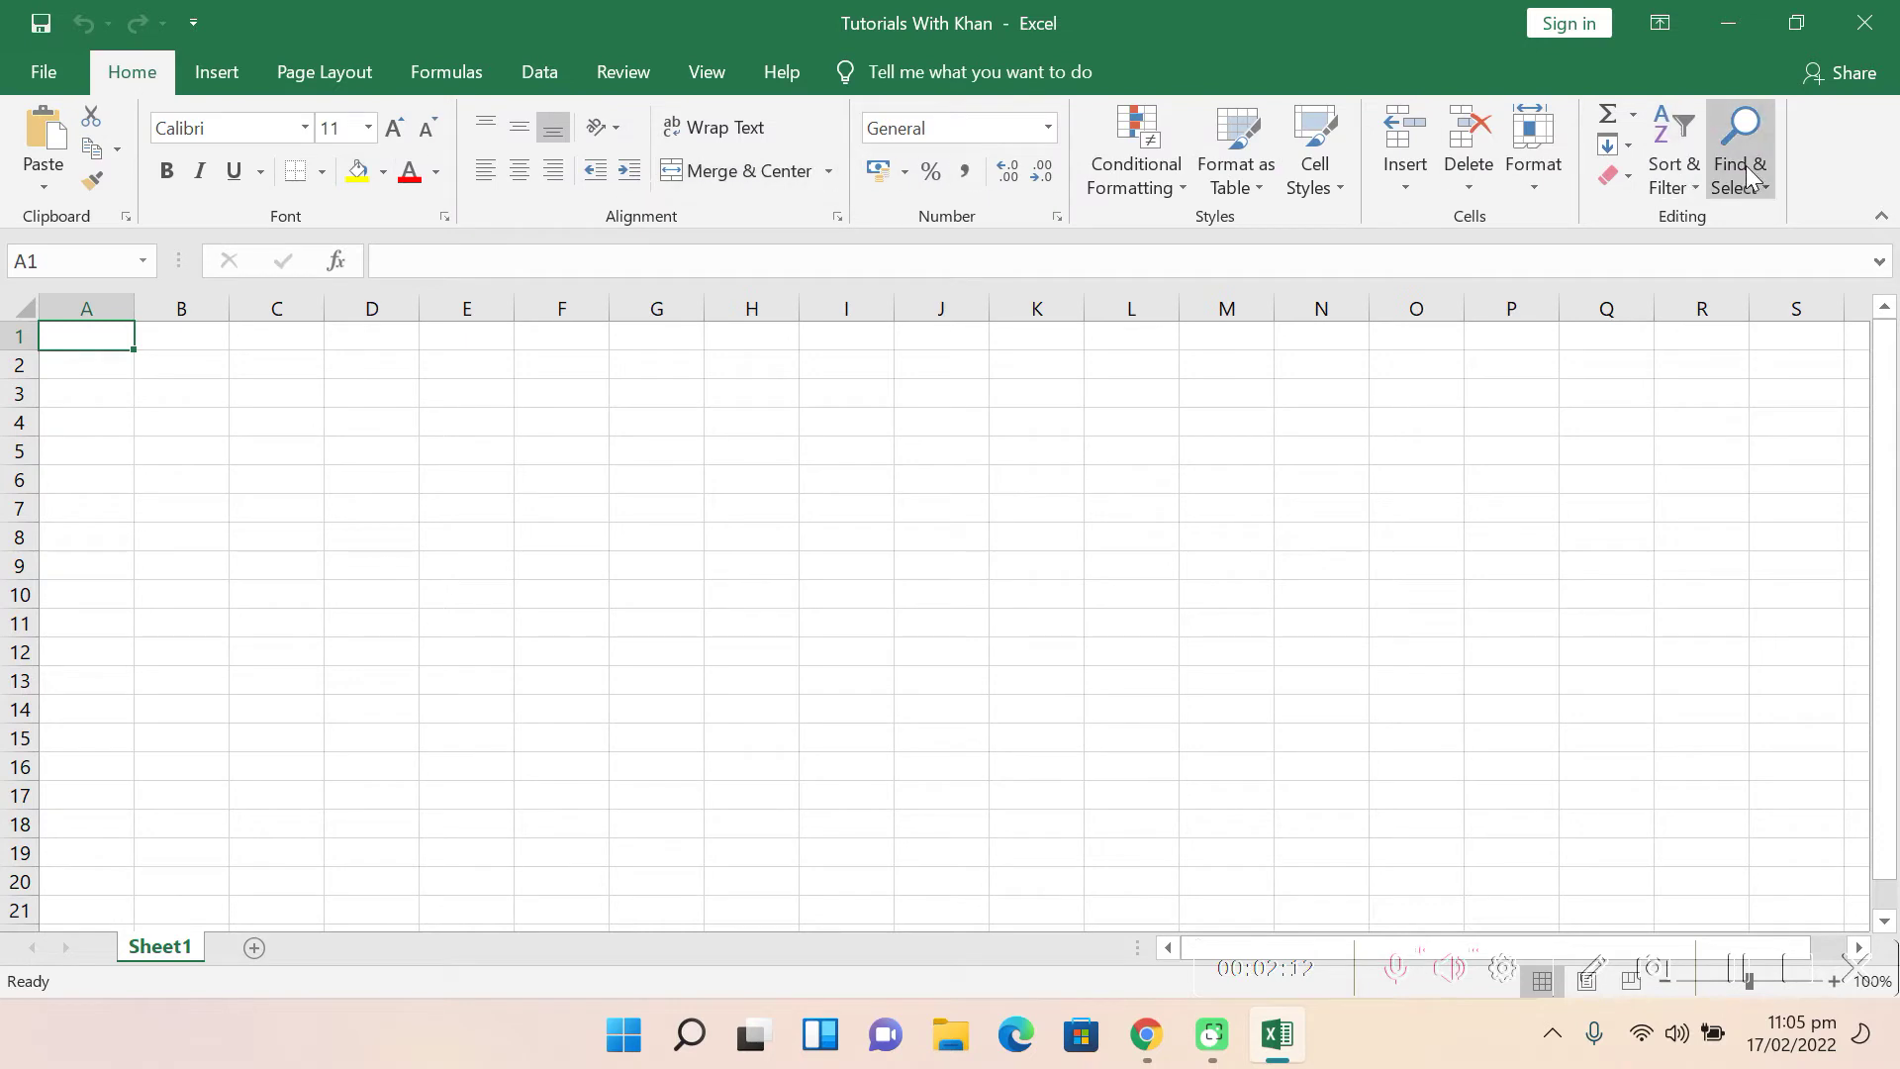
click(233, 75)
click(324, 72)
click(446, 72)
click(539, 71)
click(622, 72)
click(720, 69)
click(158, 69)
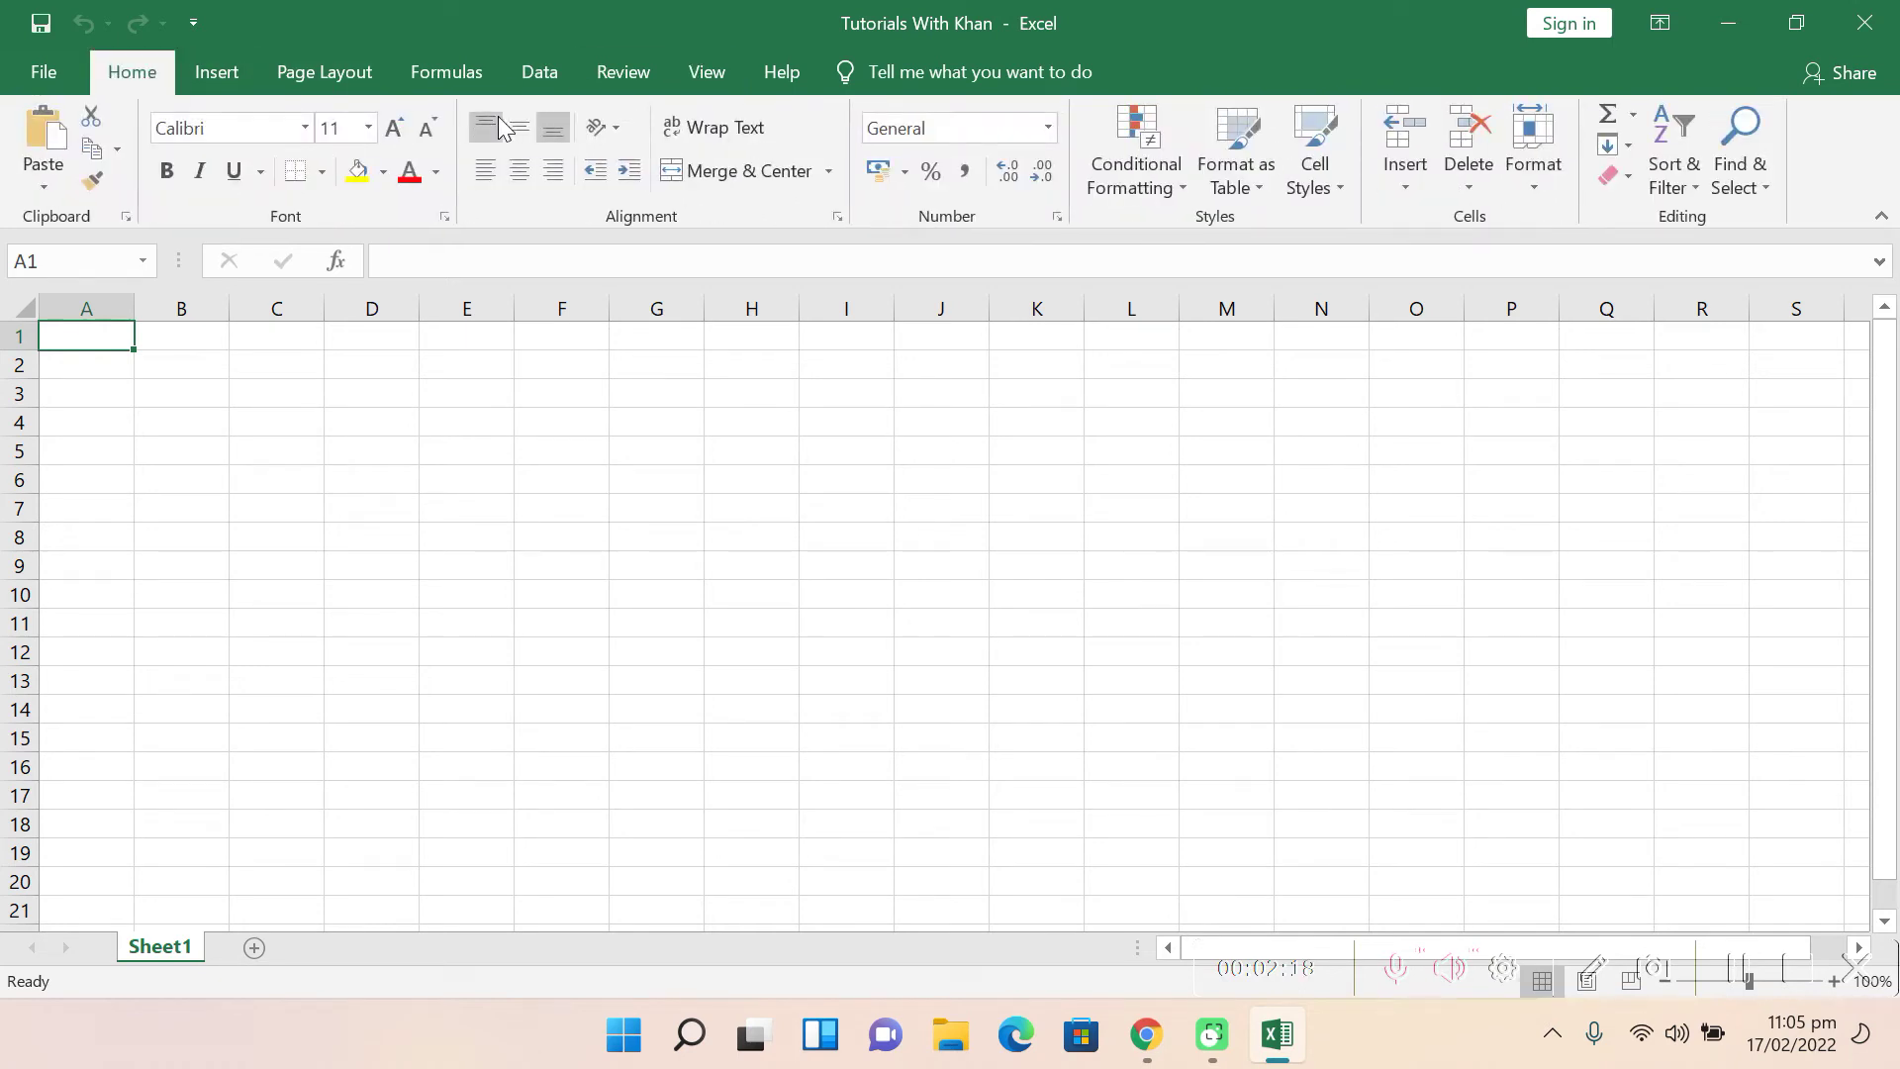
Step: Collapse and re-pin the Home ribbon so it stays open, then select cell F1
click(1883, 218)
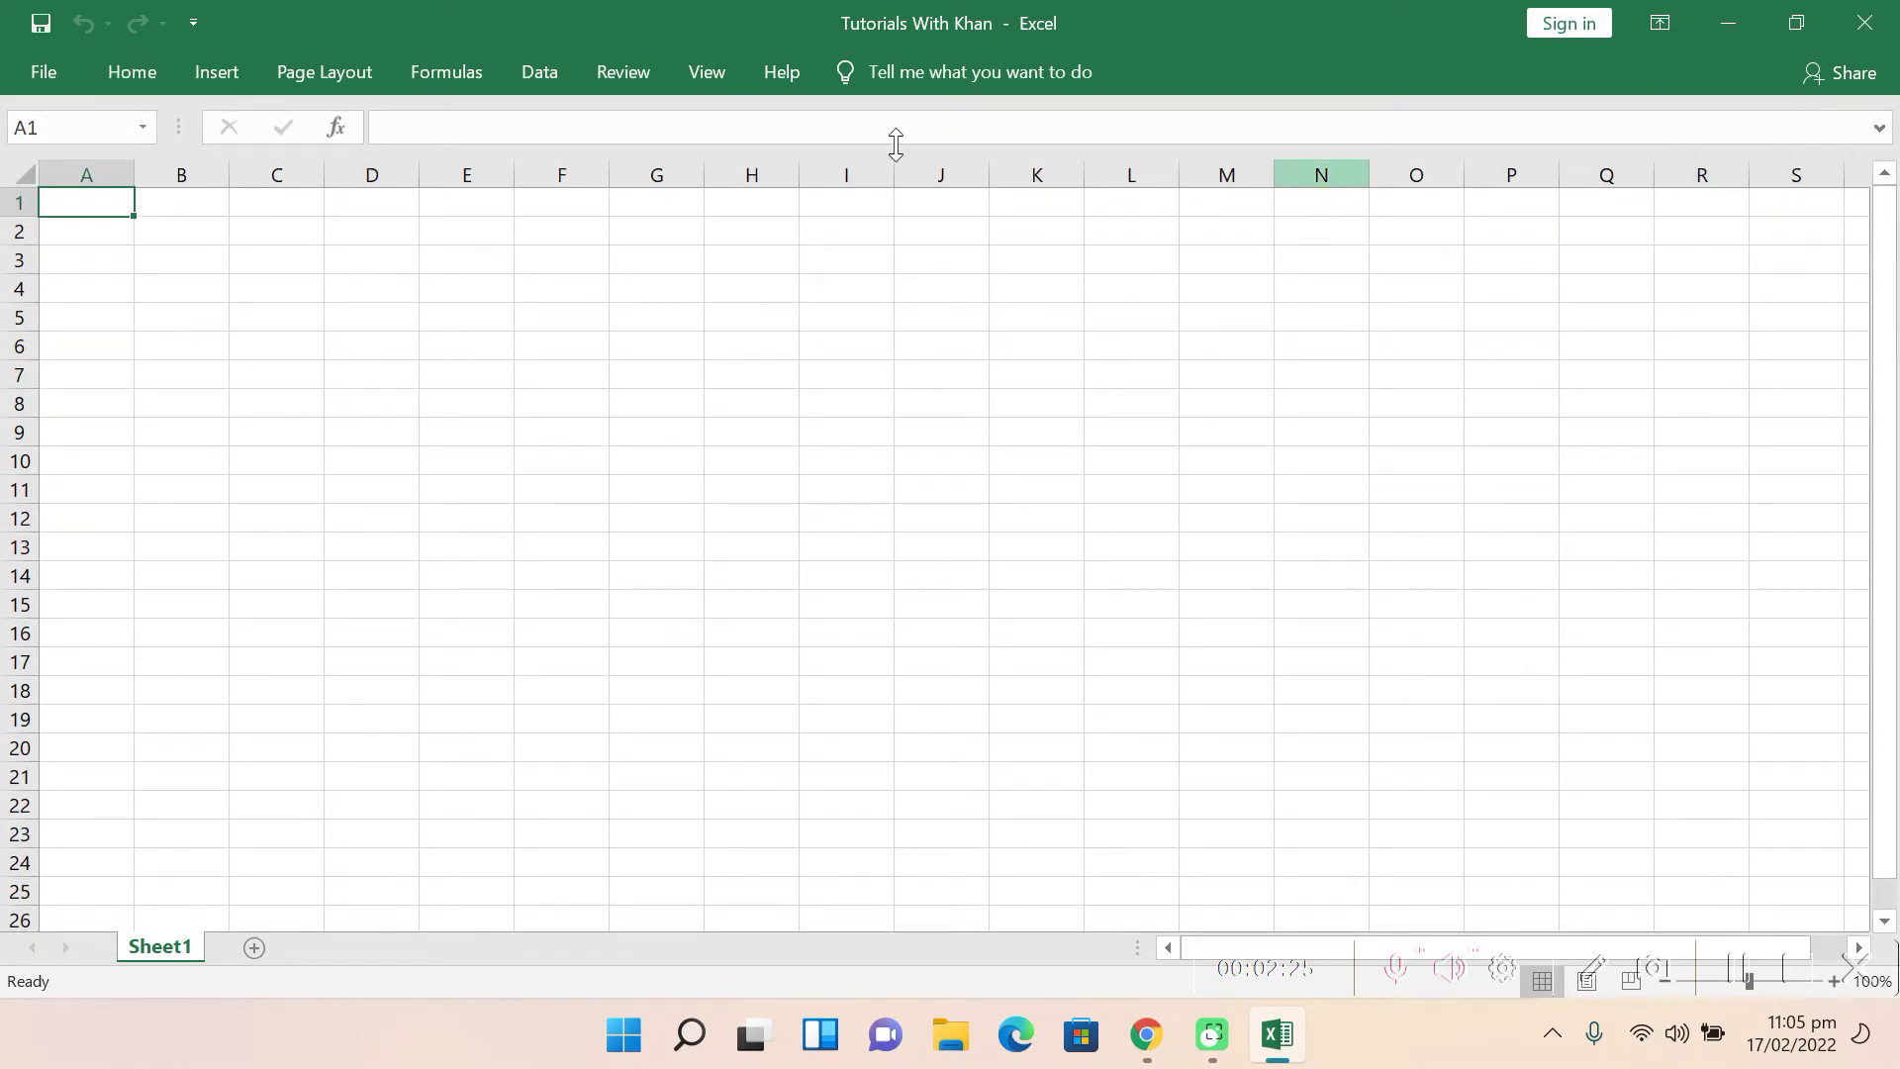
double_click(134, 75)
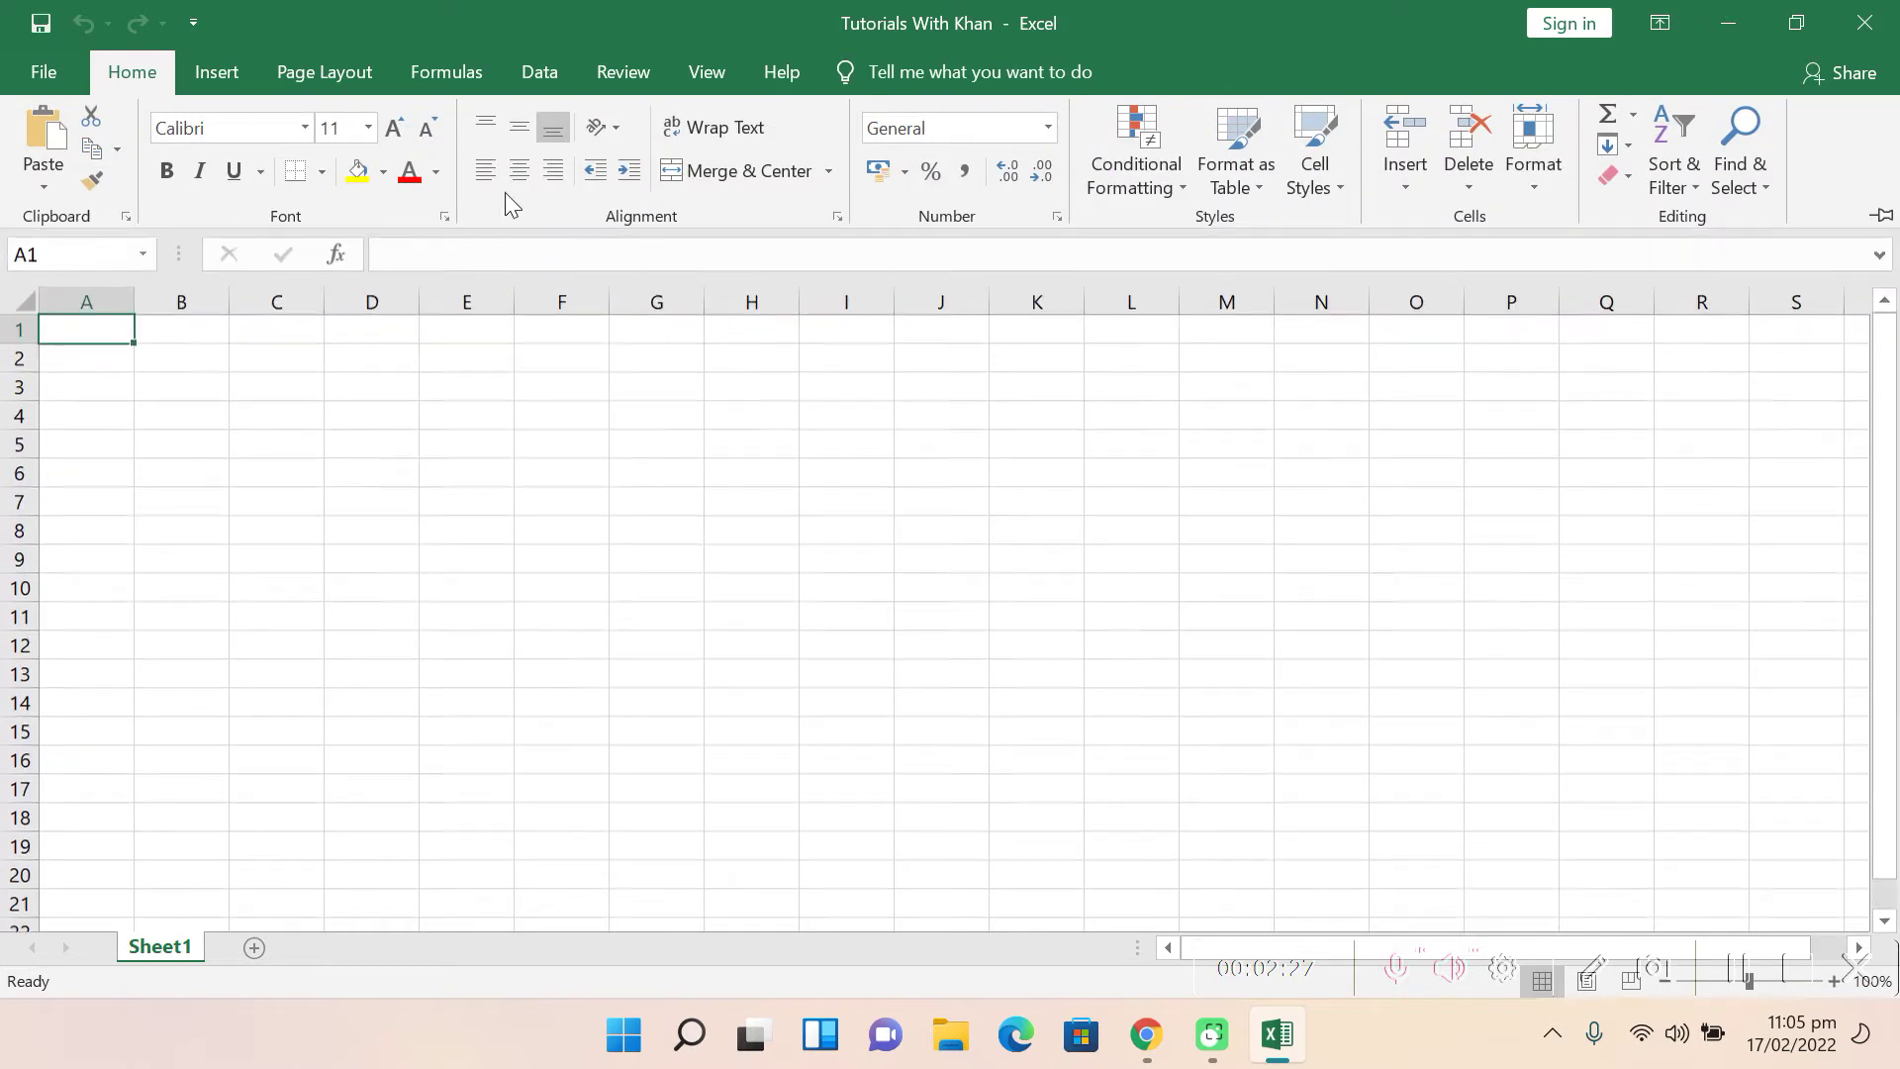
click(1883, 218)
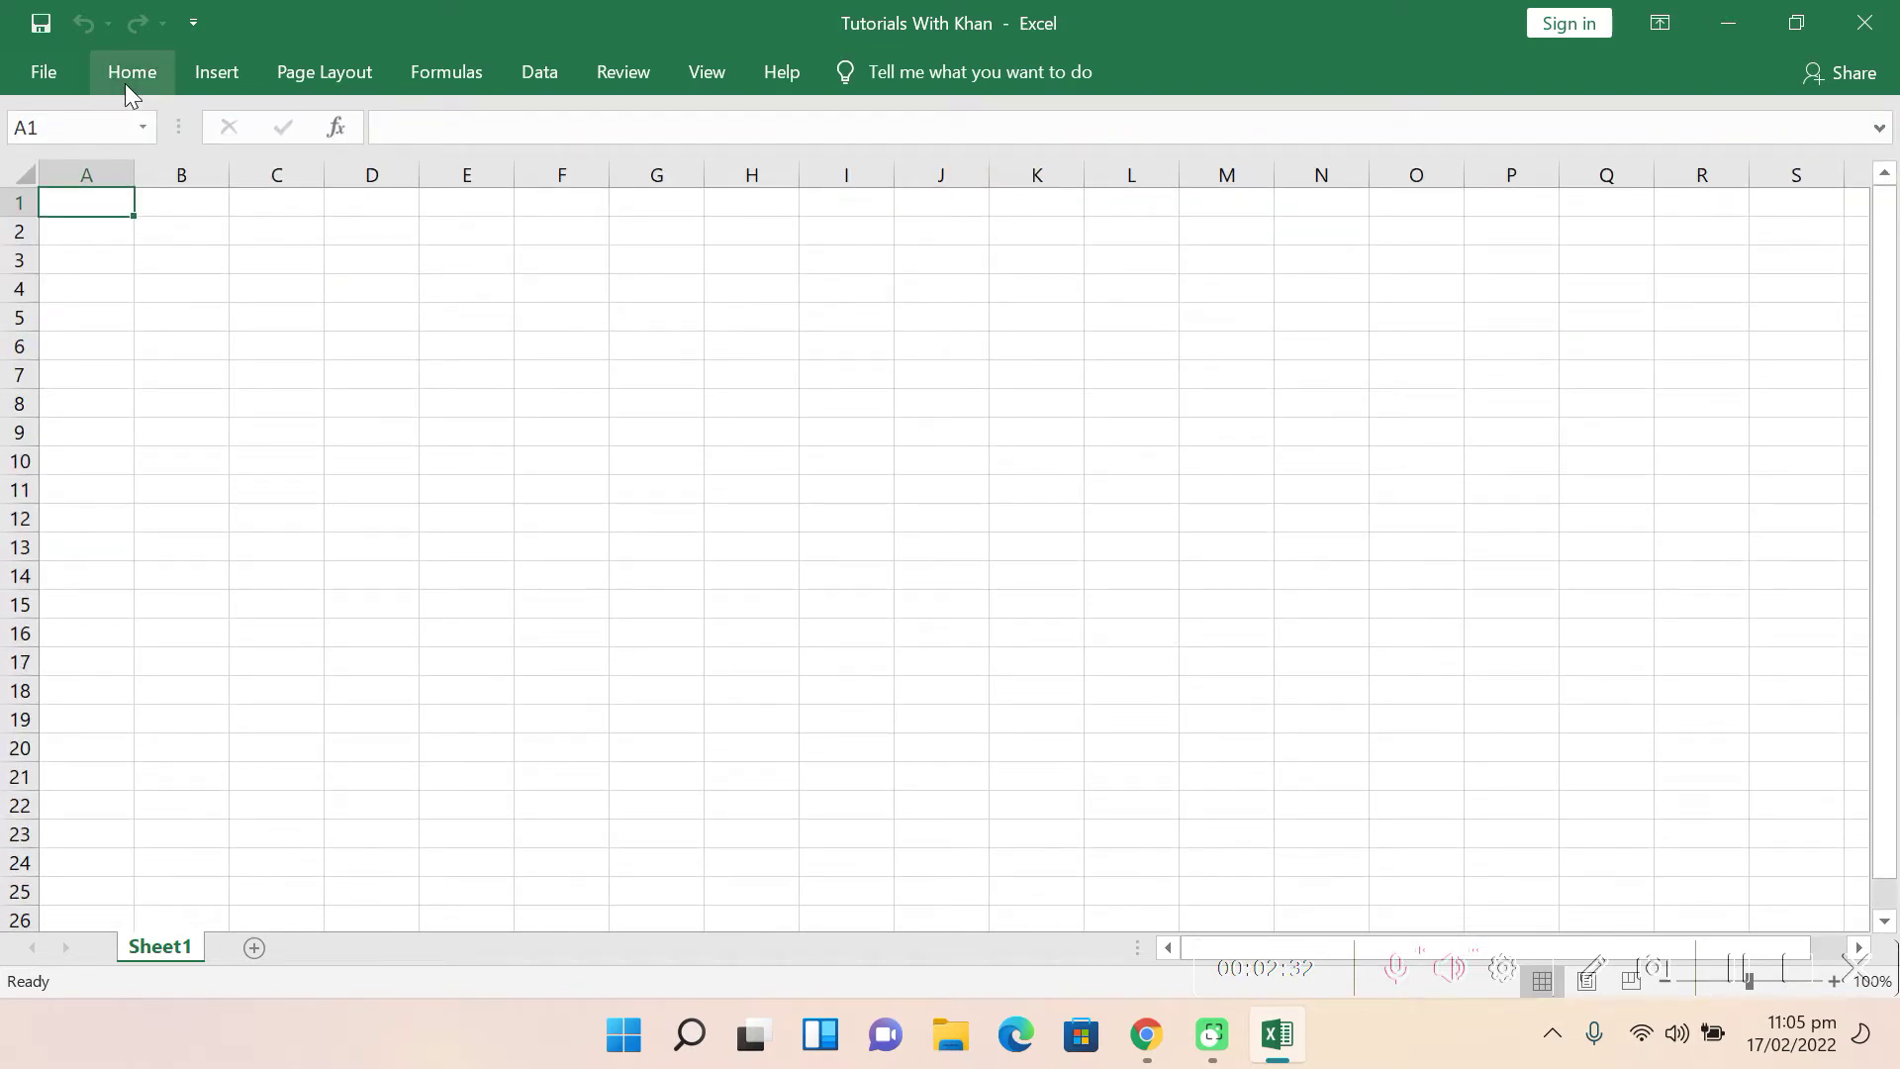
double_click(124, 83)
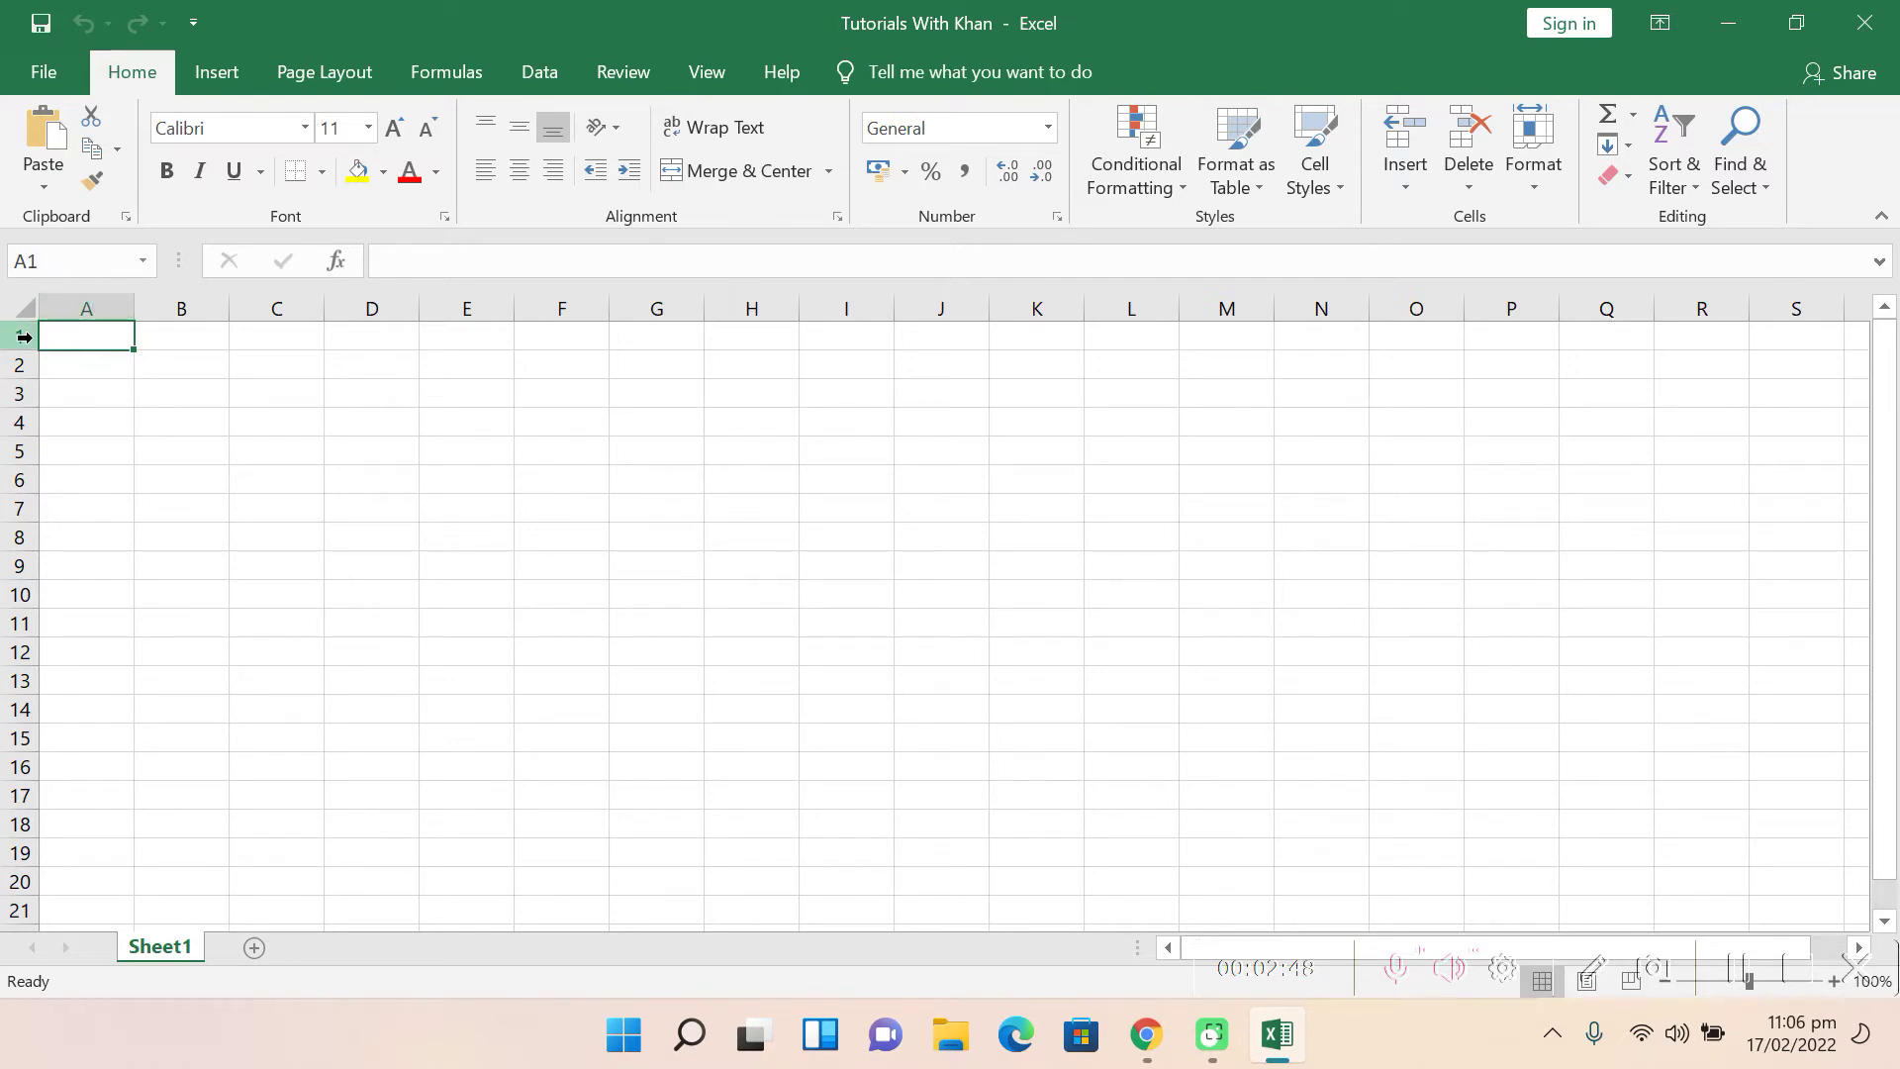
click(568, 338)
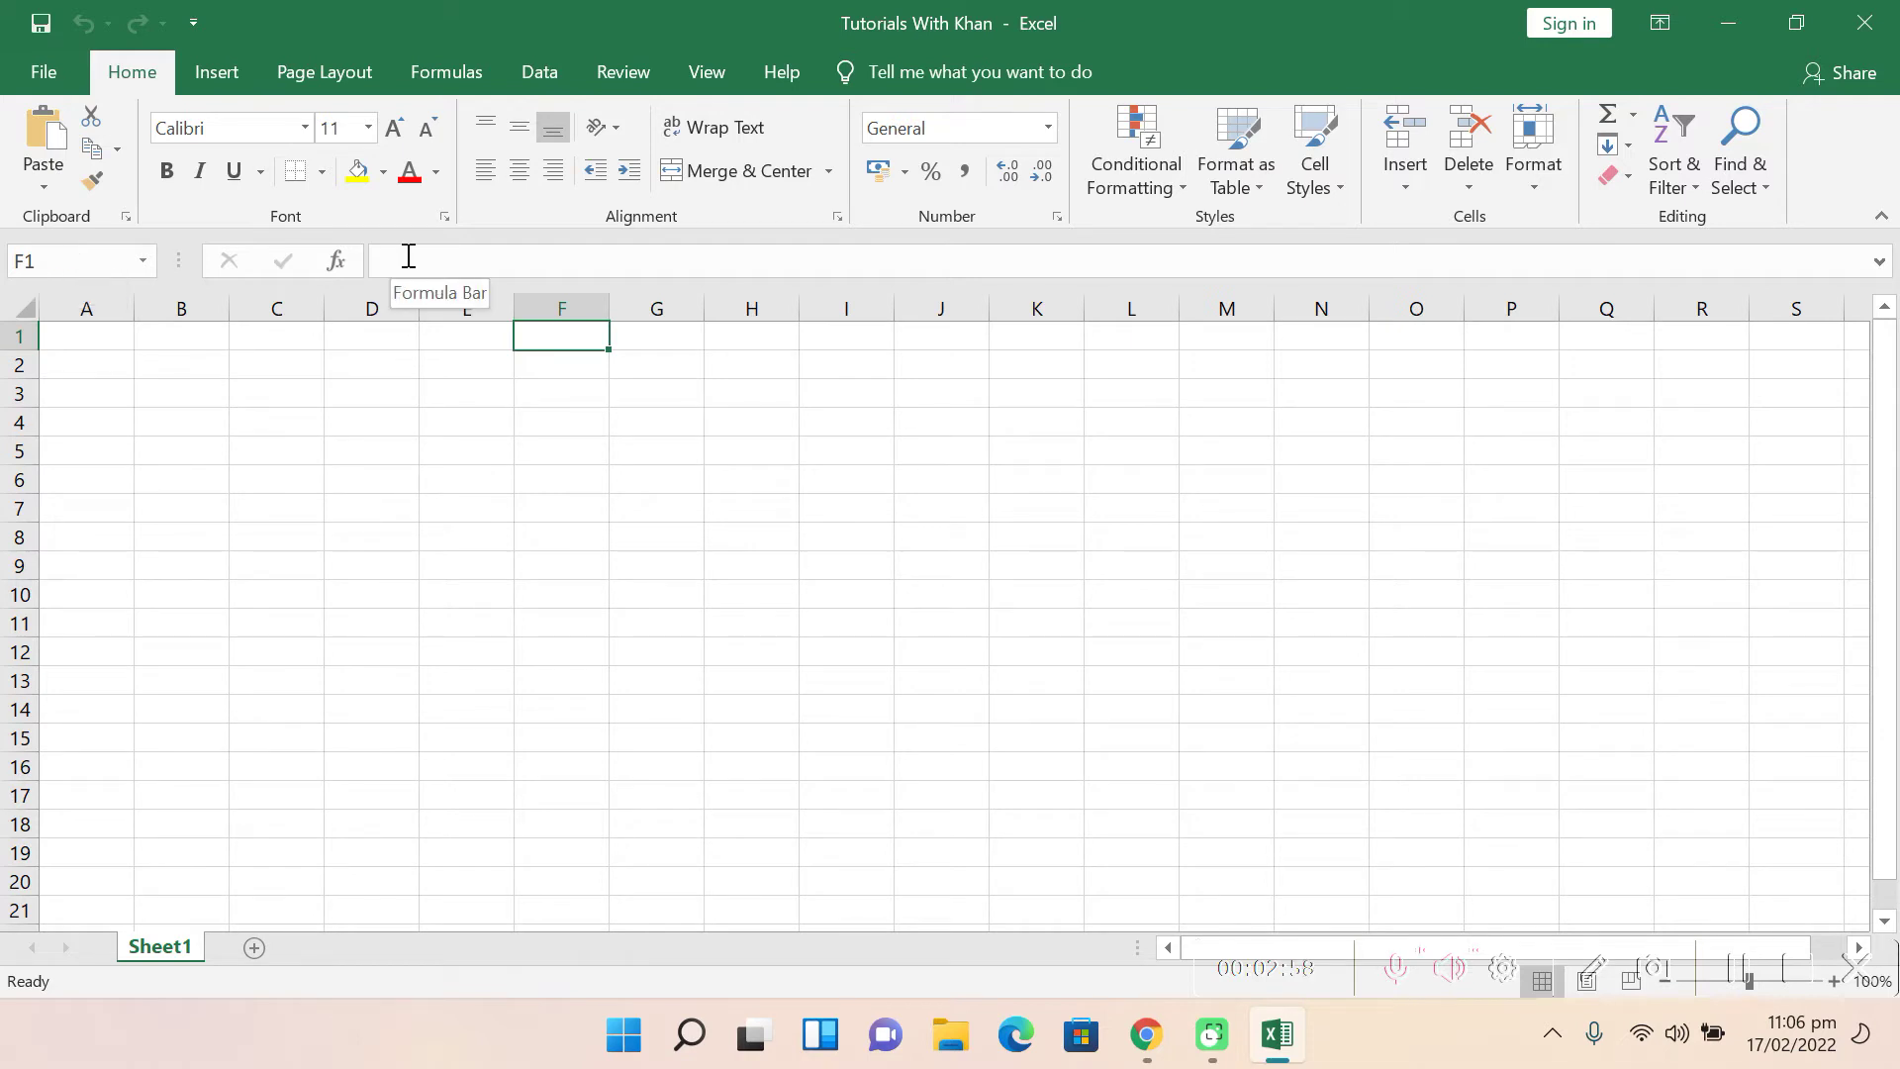
Step: Enter 1 in E4, 2 in F4, and =SUM(E4:F4) in G4 to get 3
click(663, 428)
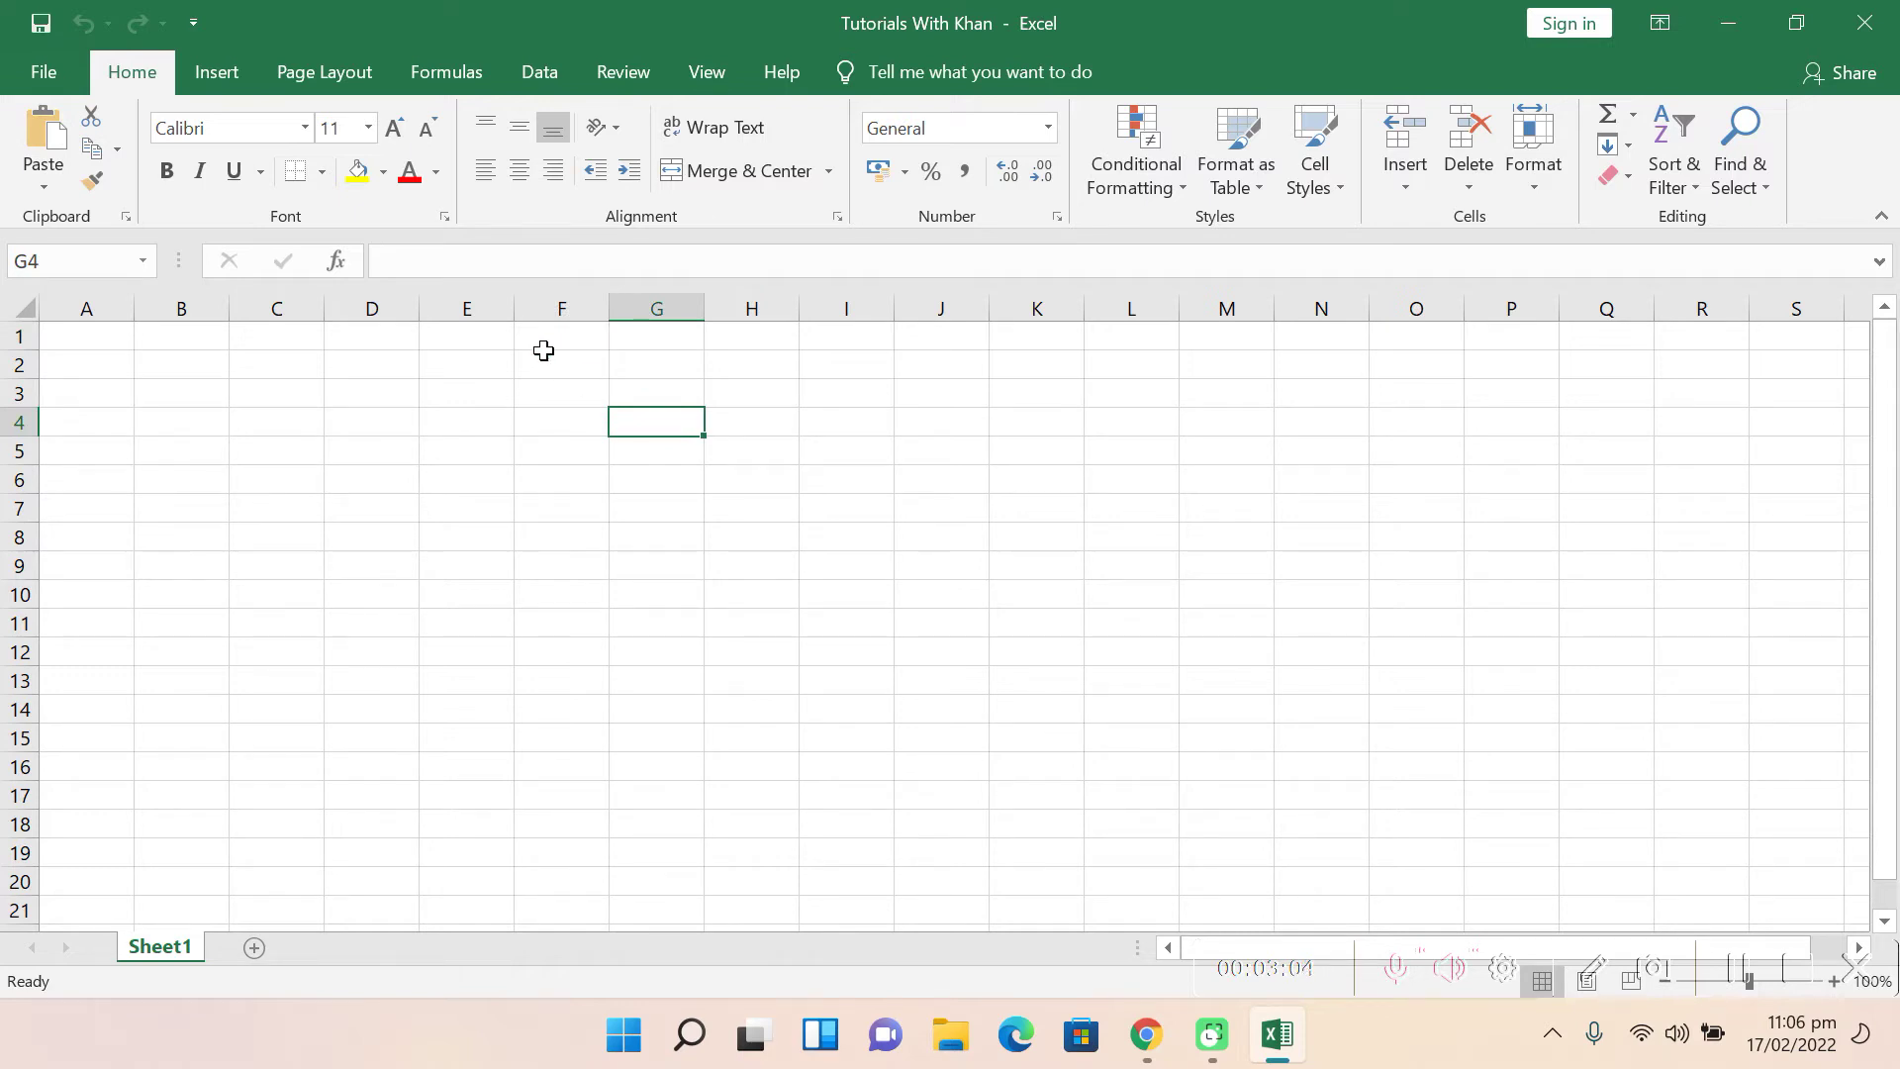
click(470, 427)
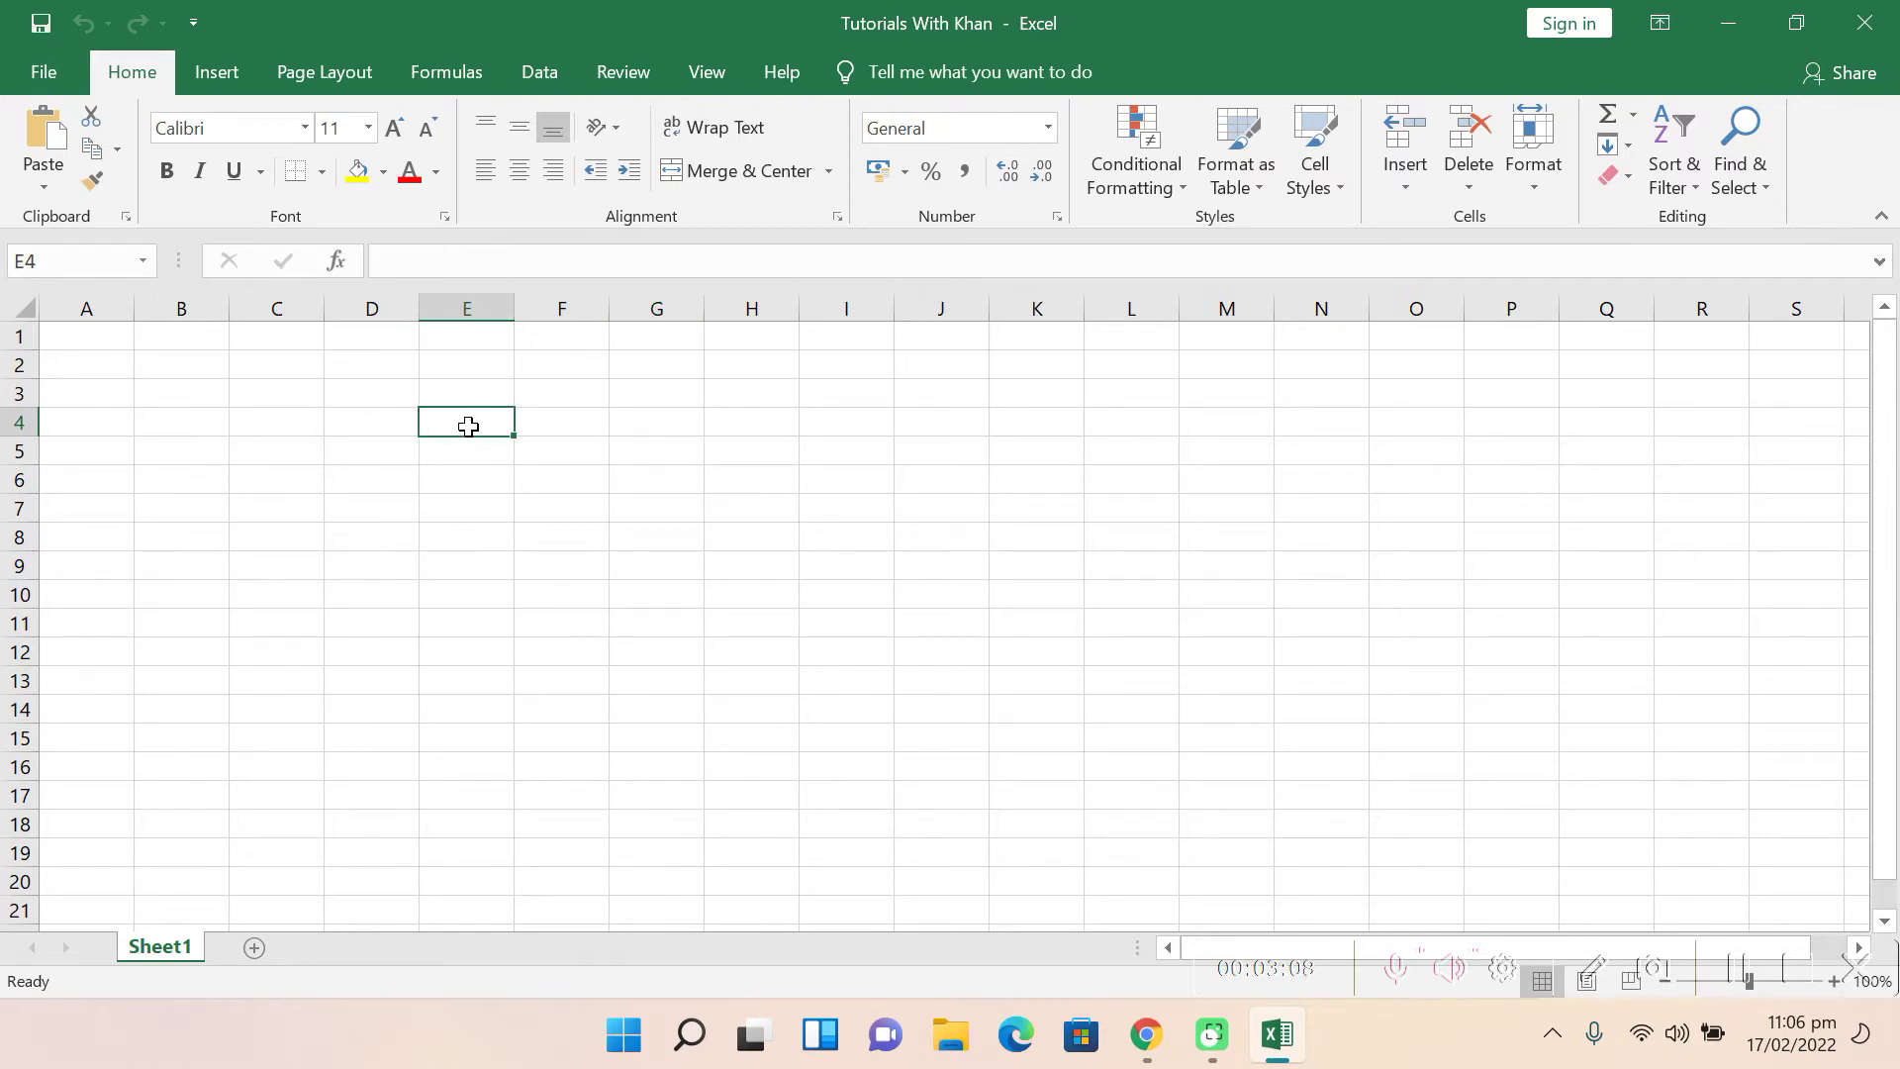
text(1)
key(Tab)
text(2)
key(Tab)
text(=)
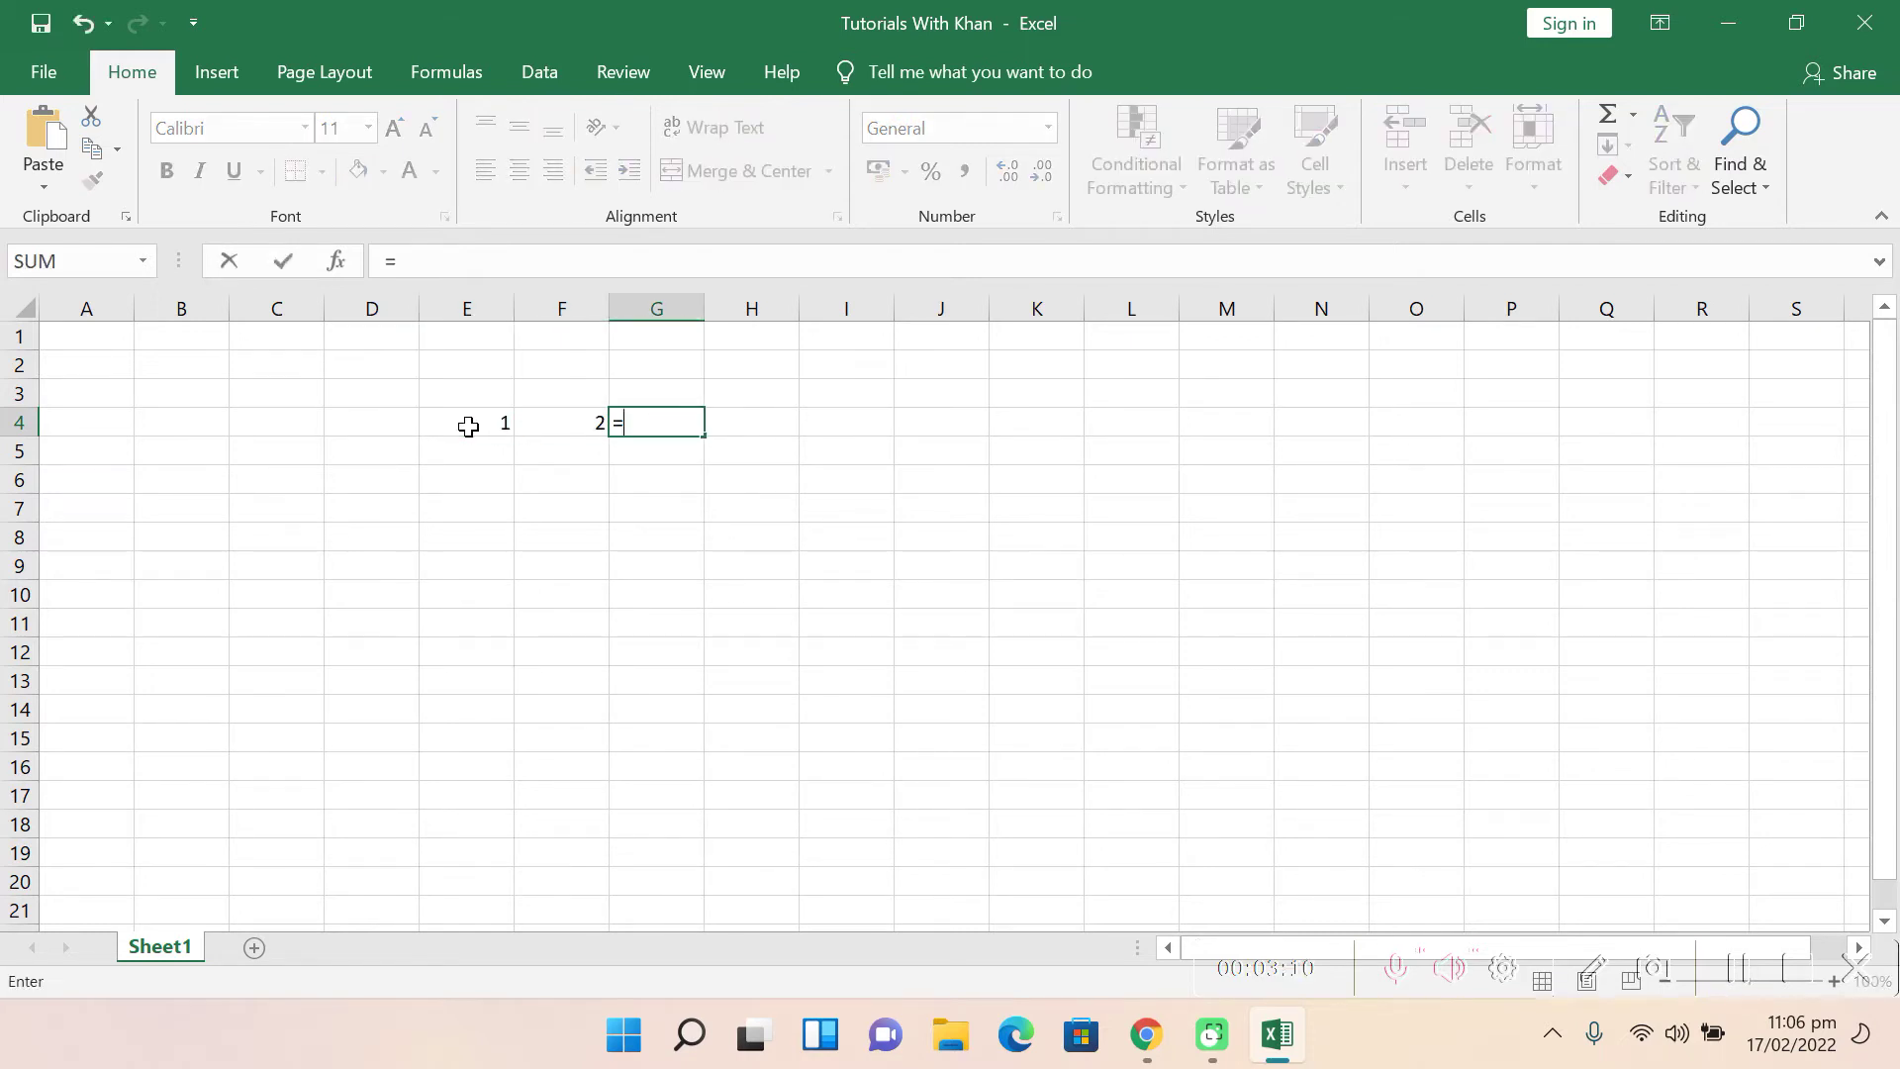
text(sum)
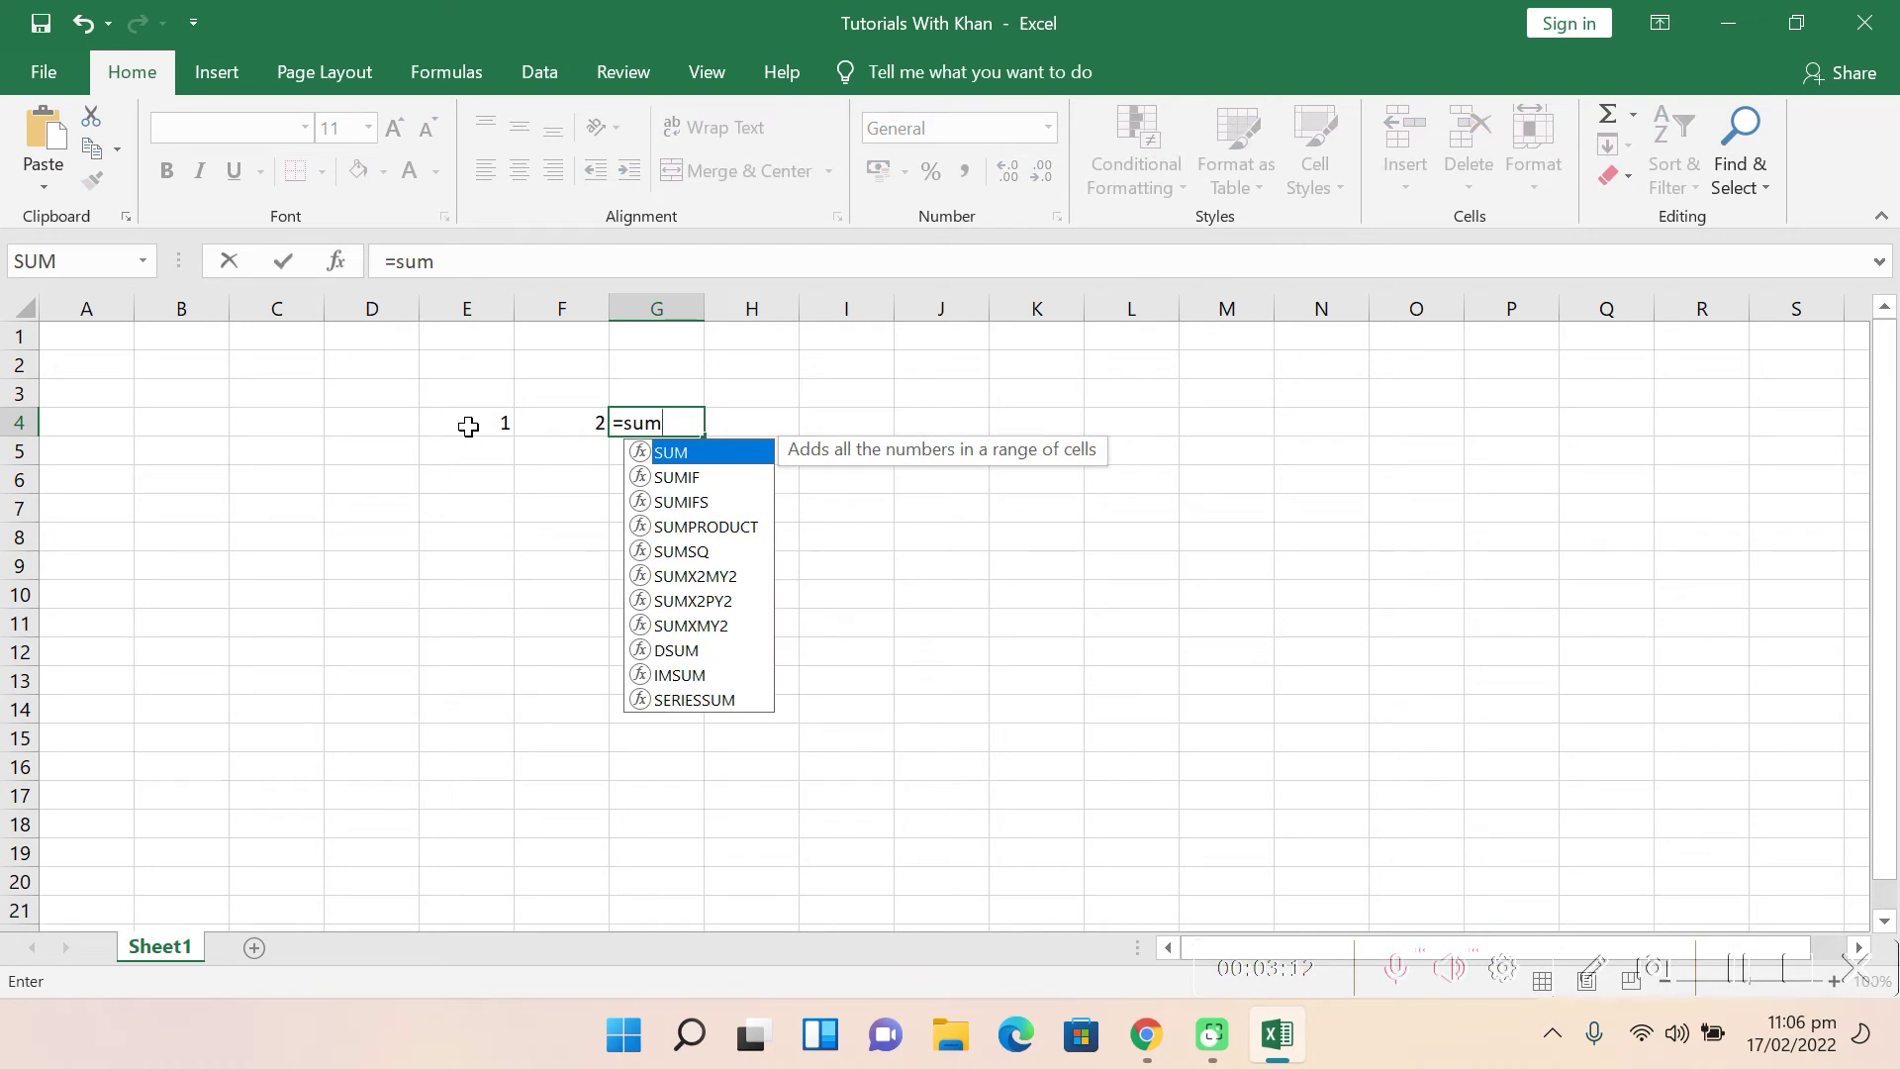
text(()
drag(469, 426, 540, 427)
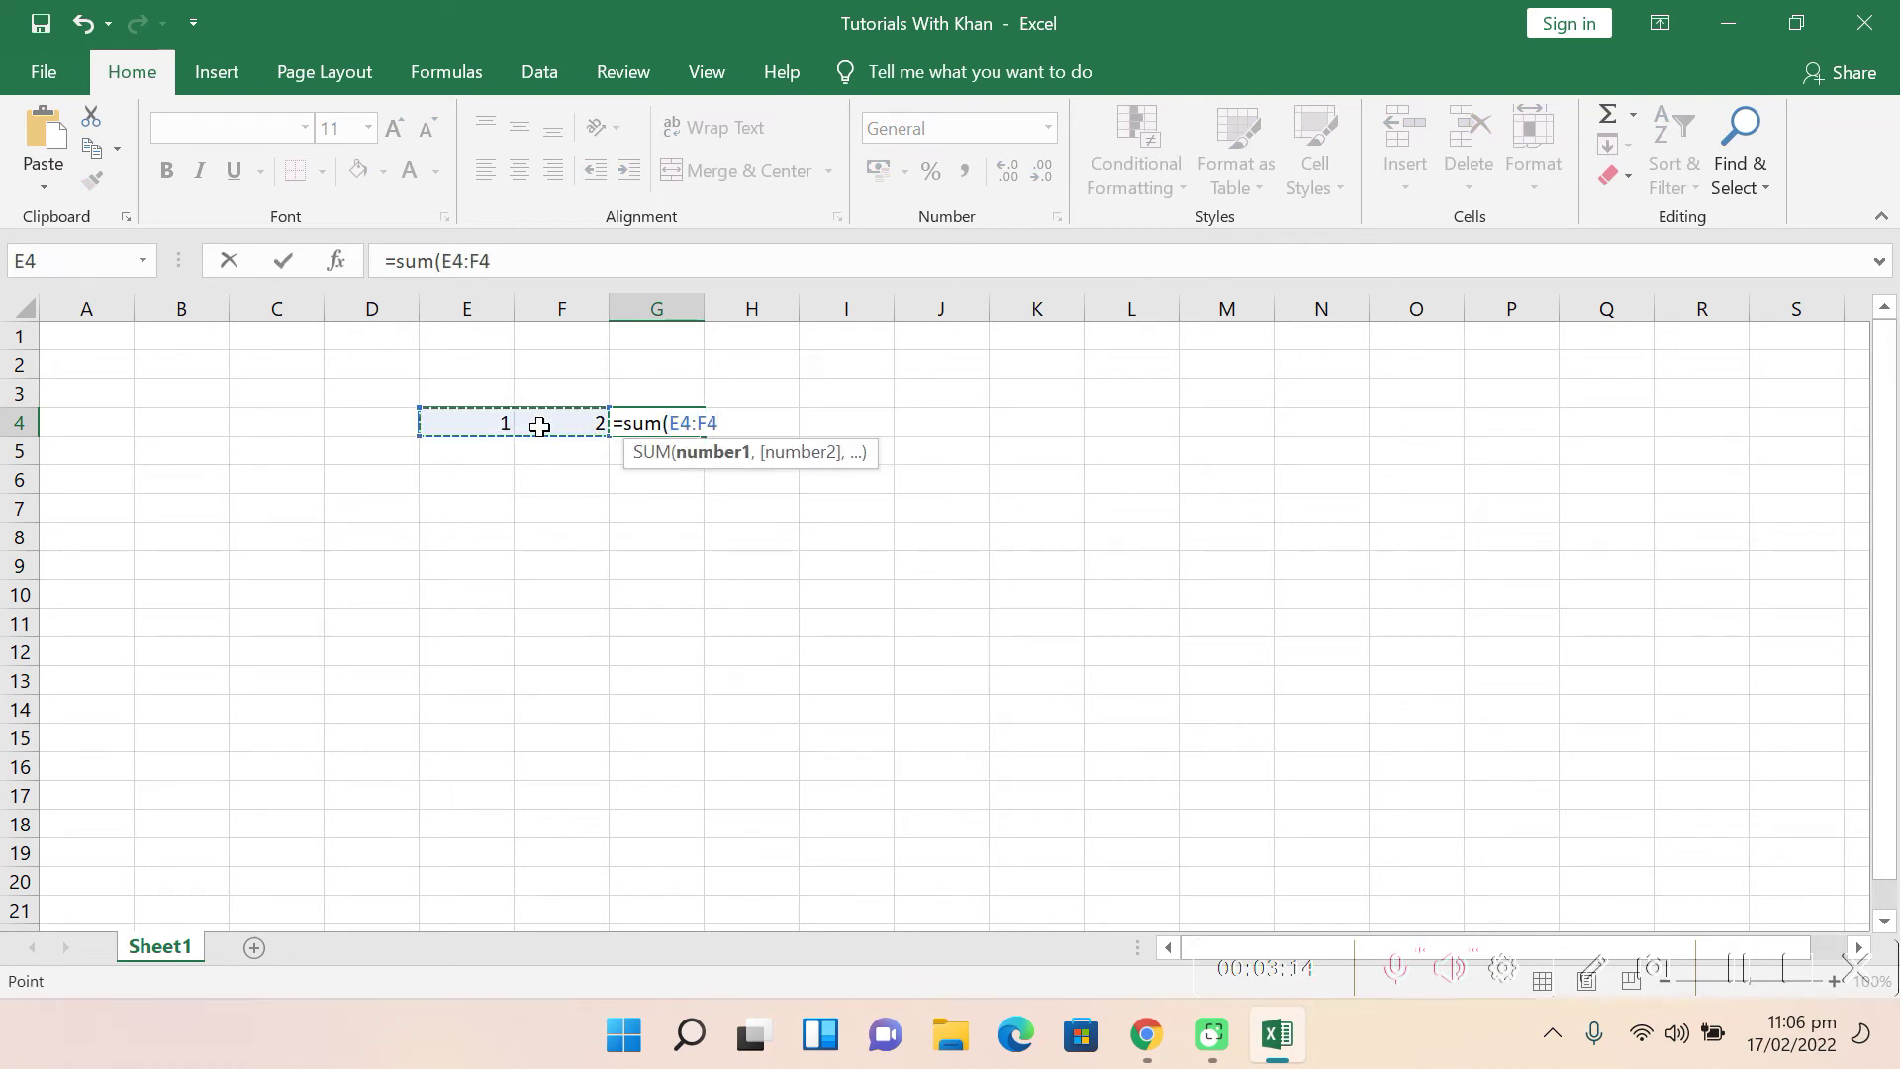
text())
key(Return)
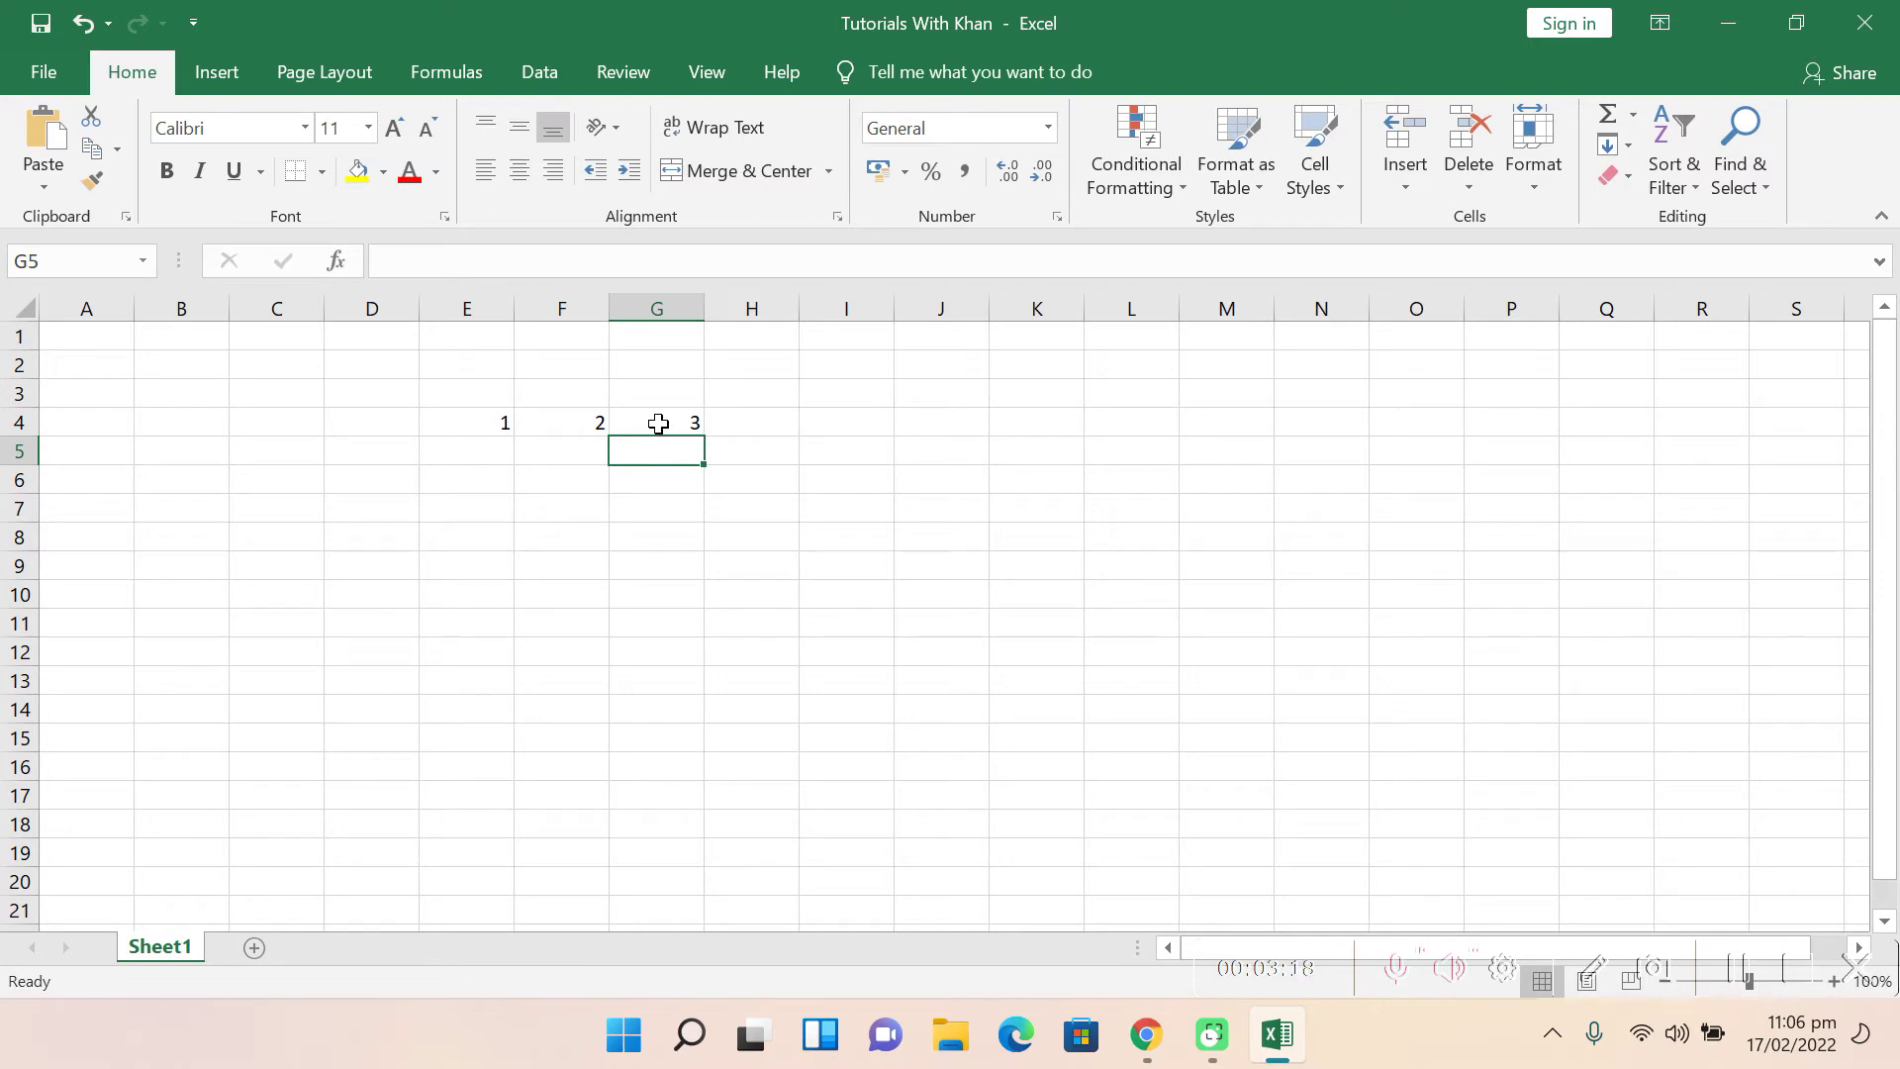
Step: Delete the SUM formula from G4 and the numbers 1 and 2 from E4:F4
click(659, 423)
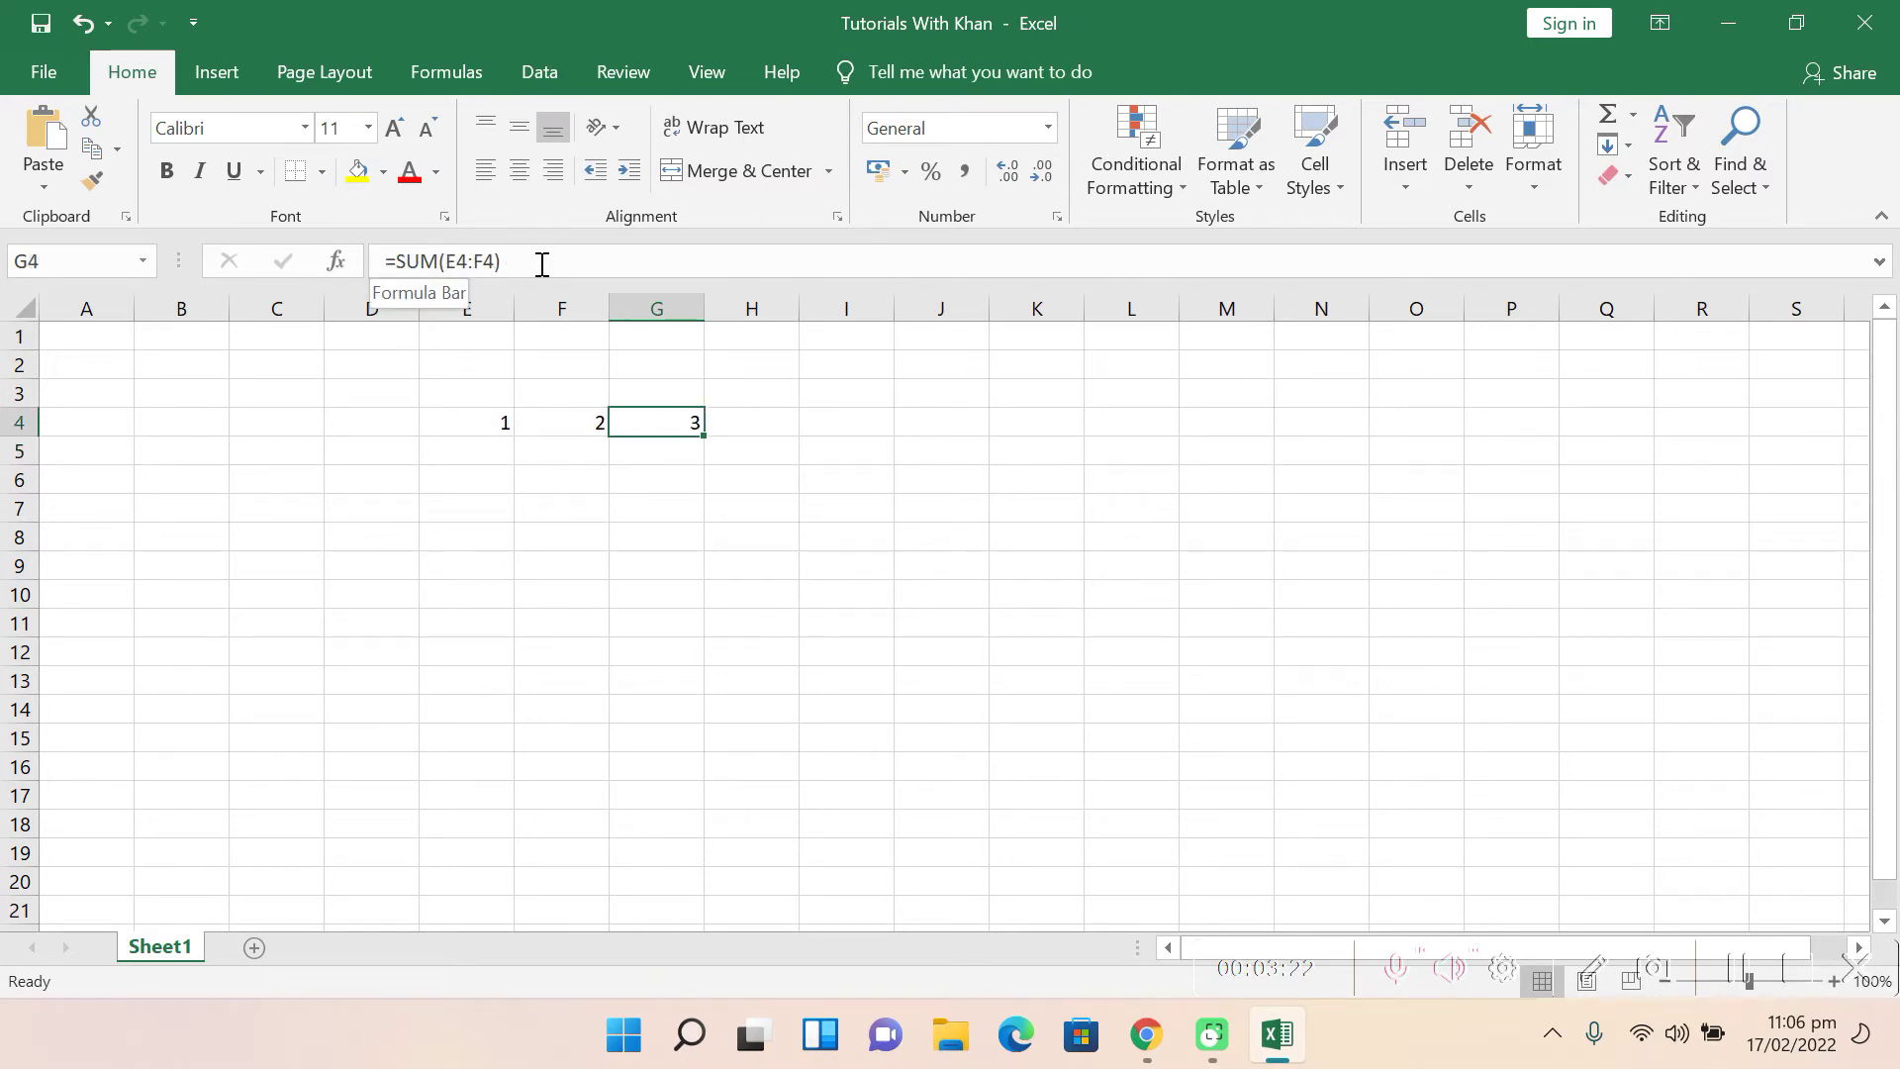
drag(542, 264, 325, 263)
key(BackSpace)
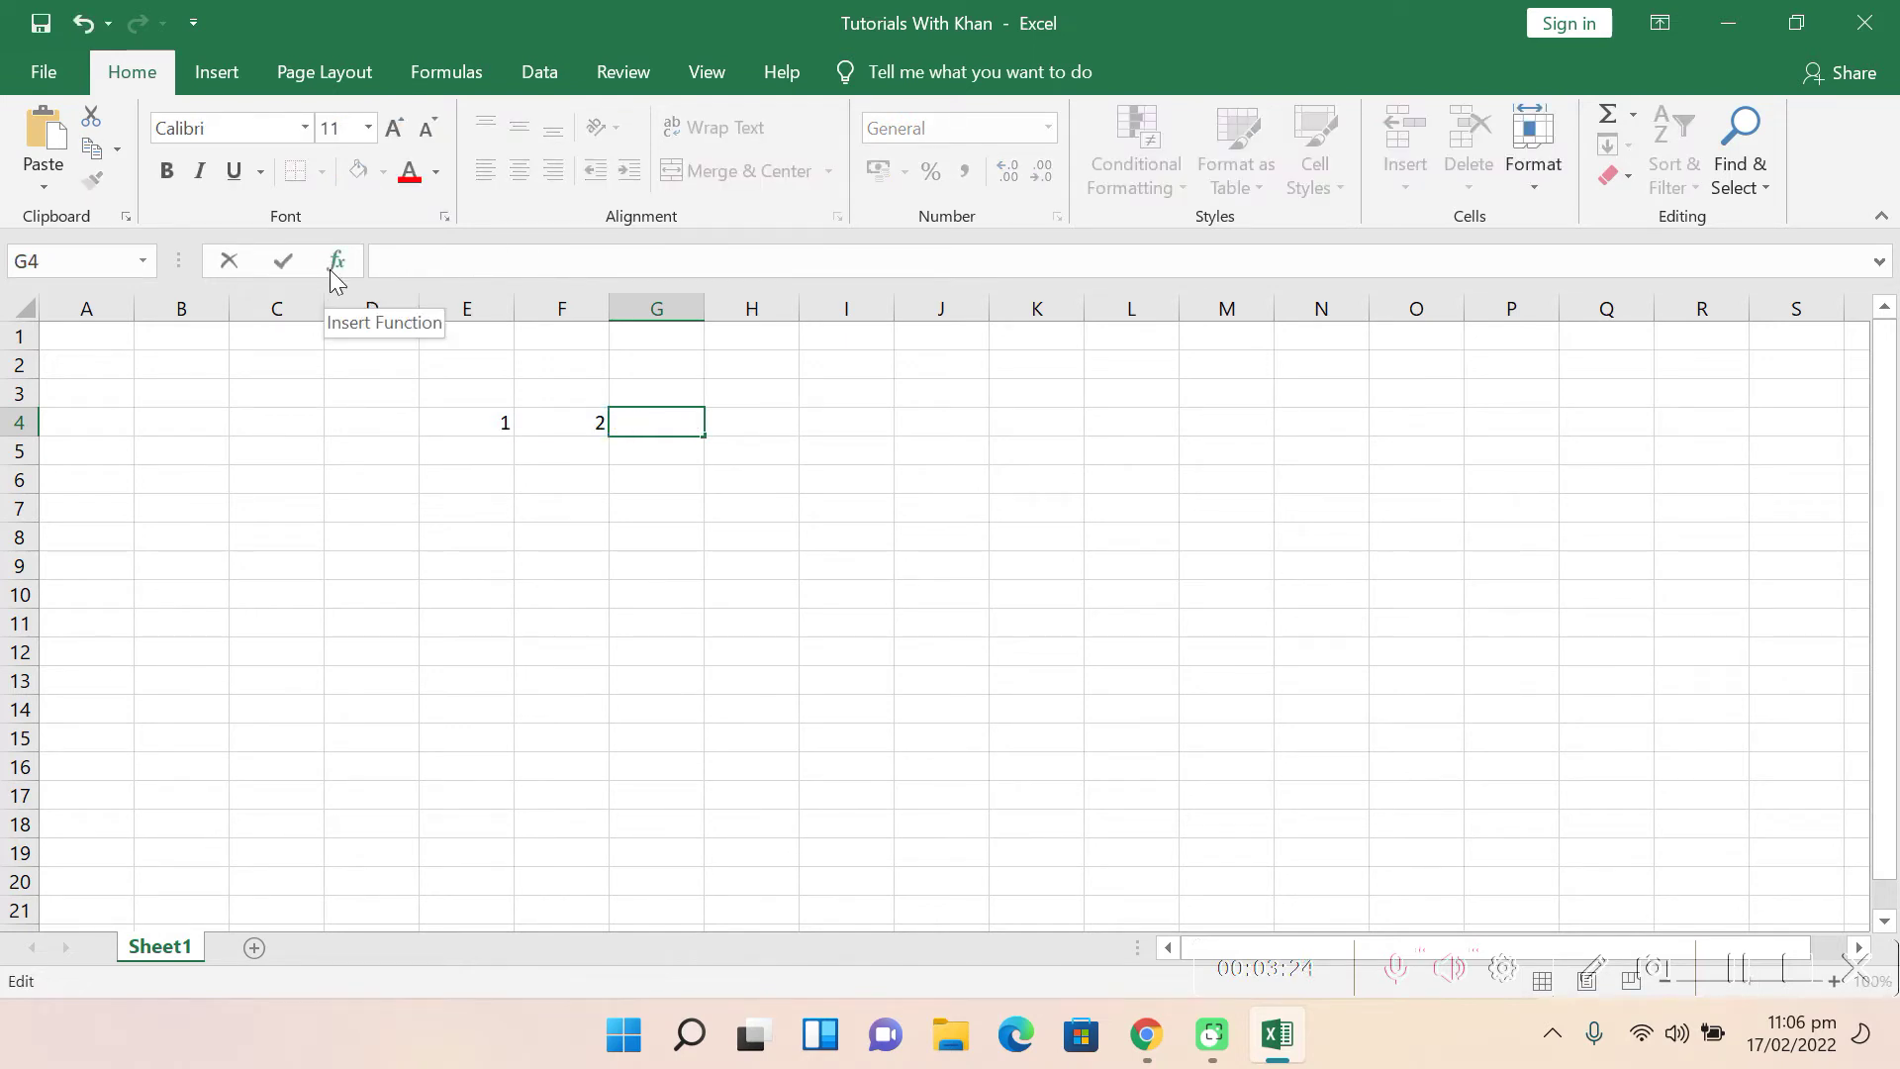
drag(488, 421, 561, 416)
key(Delete)
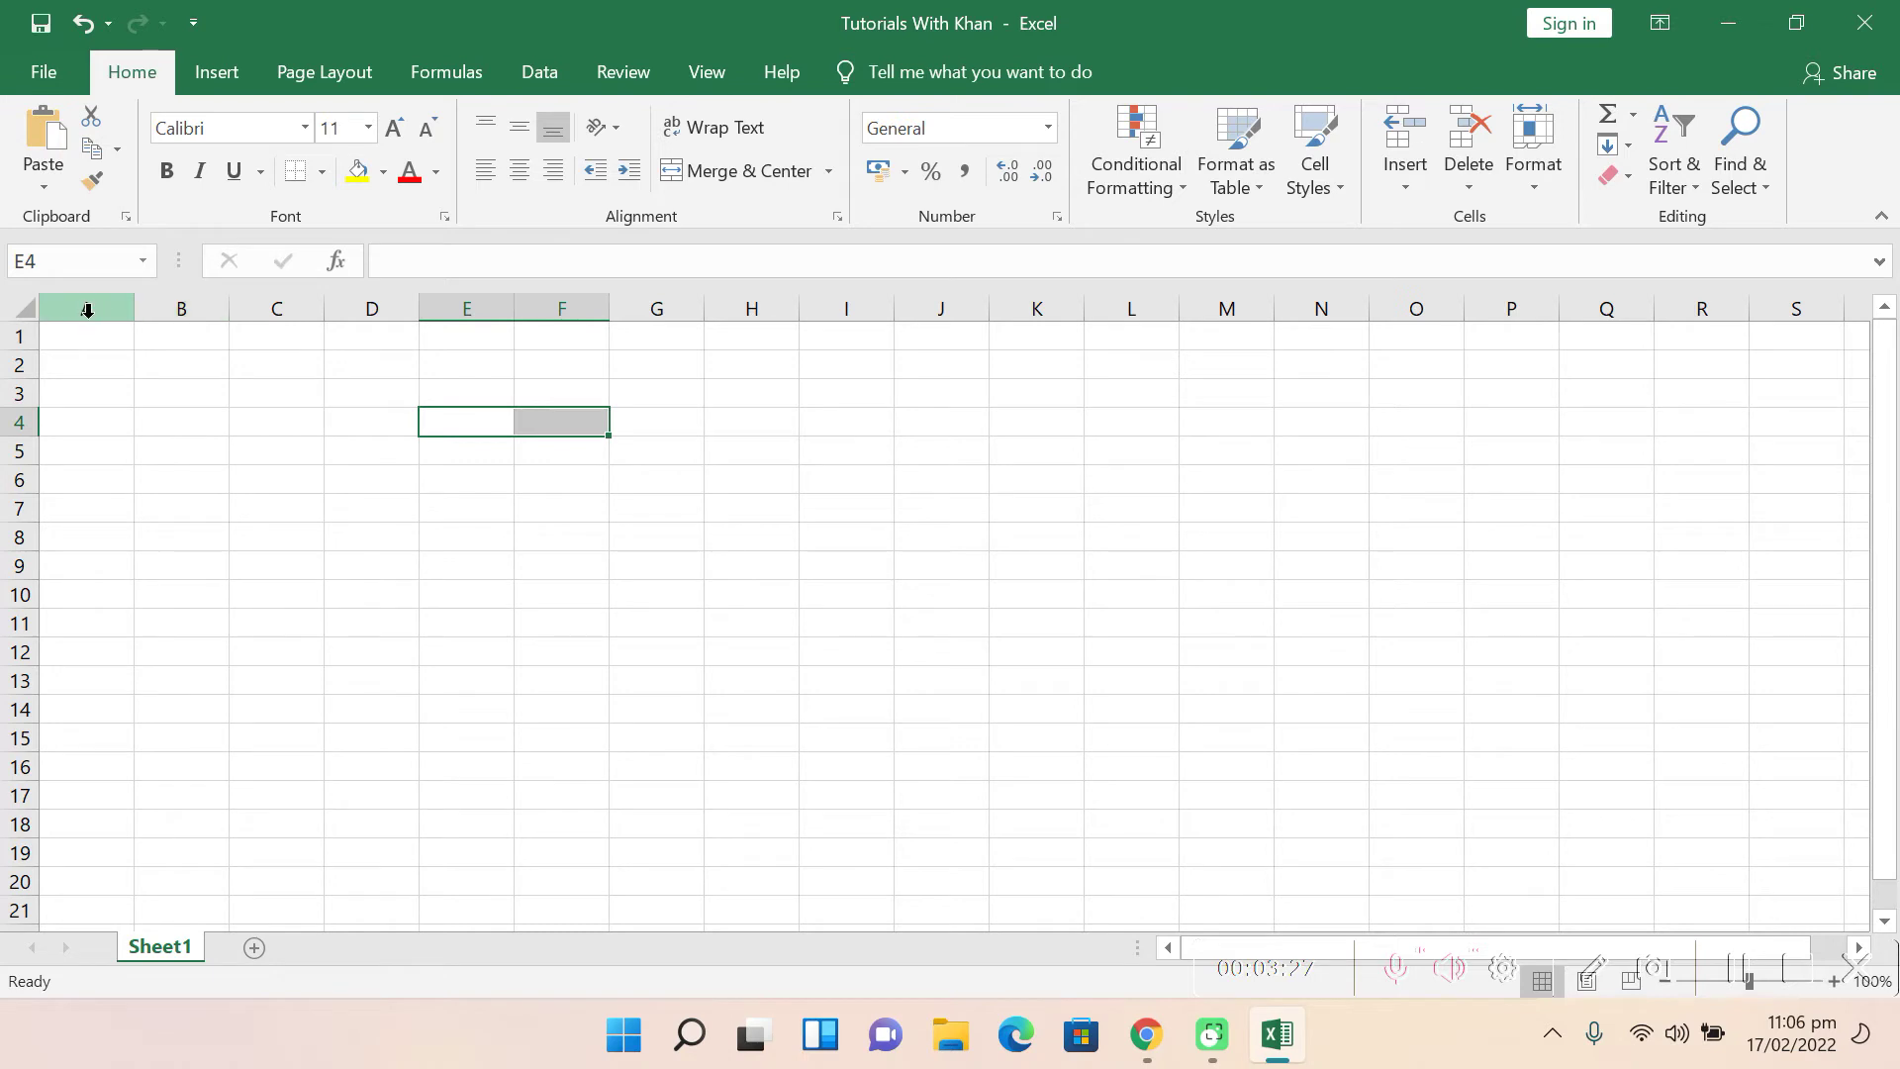
Step: Select columns H to E, rows 4 and 6, and column G, then step down from N7
click(762, 308)
click(644, 308)
click(554, 308)
click(466, 307)
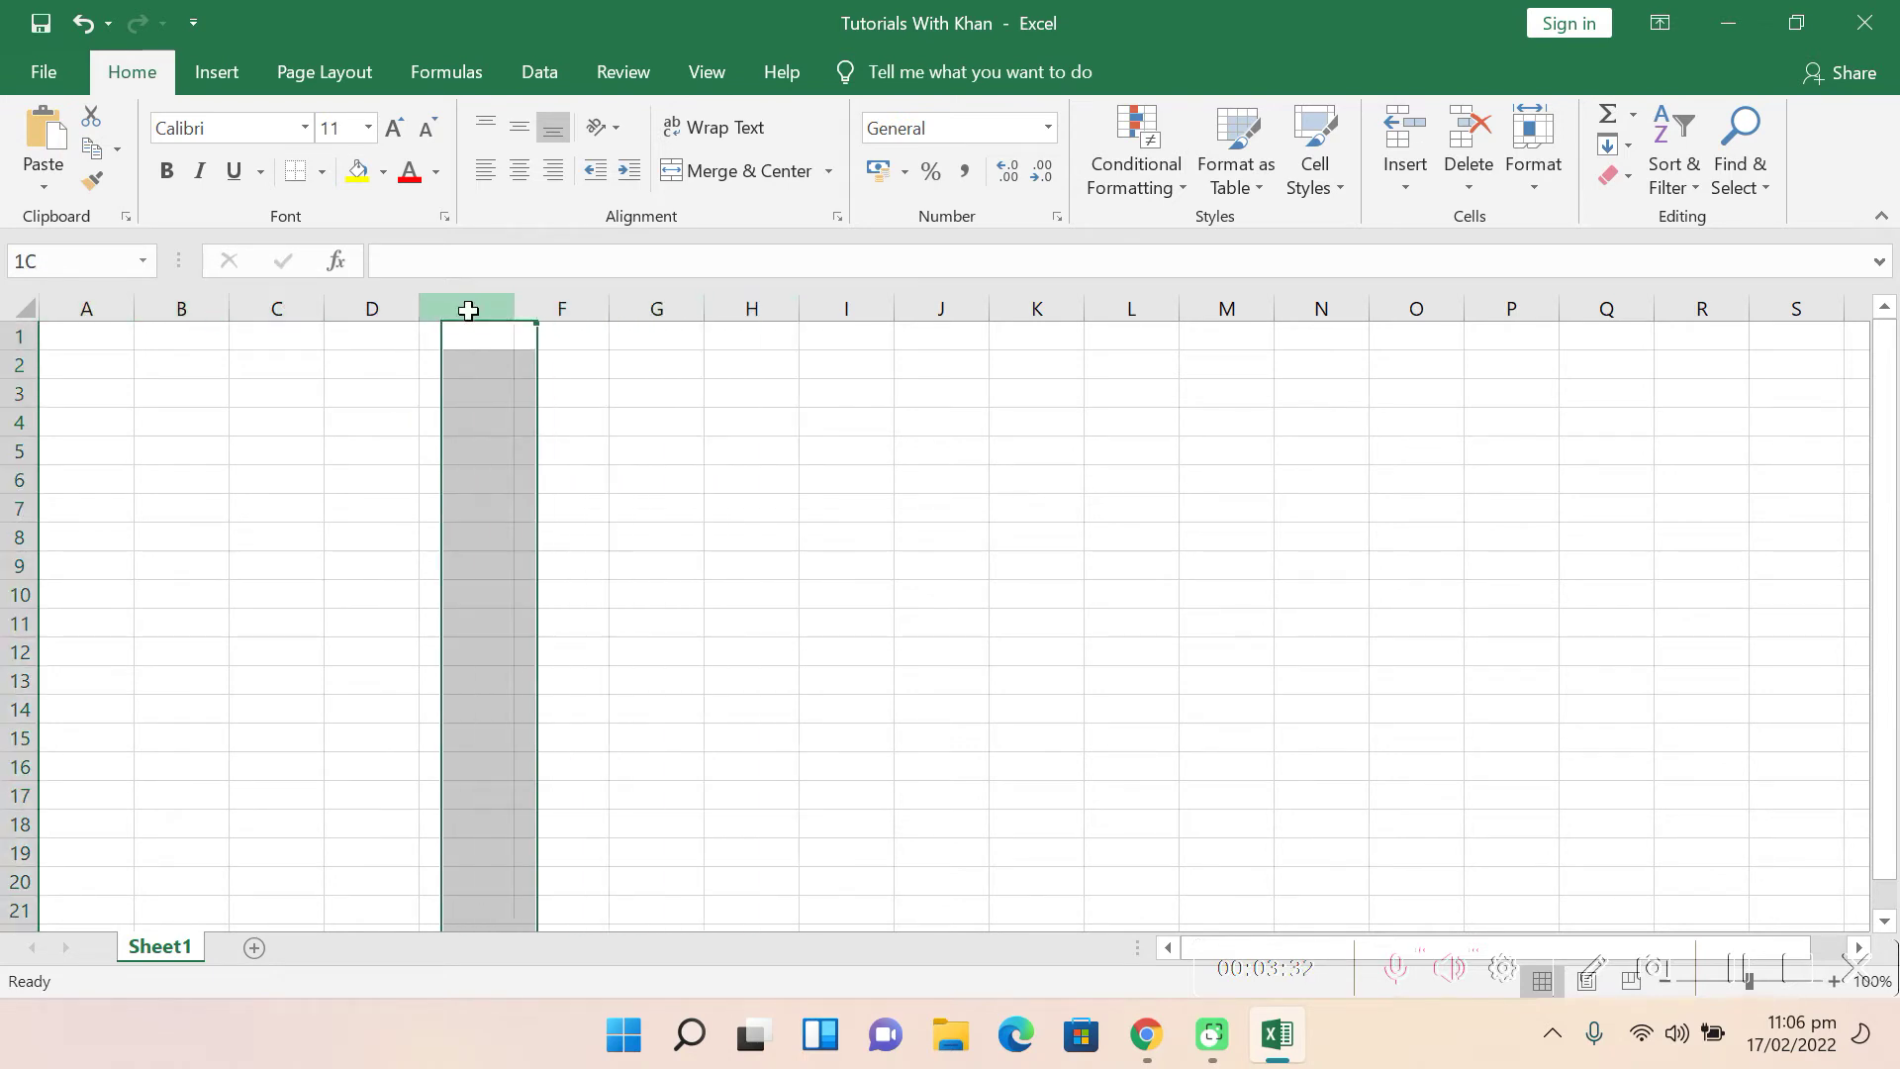
click(19, 422)
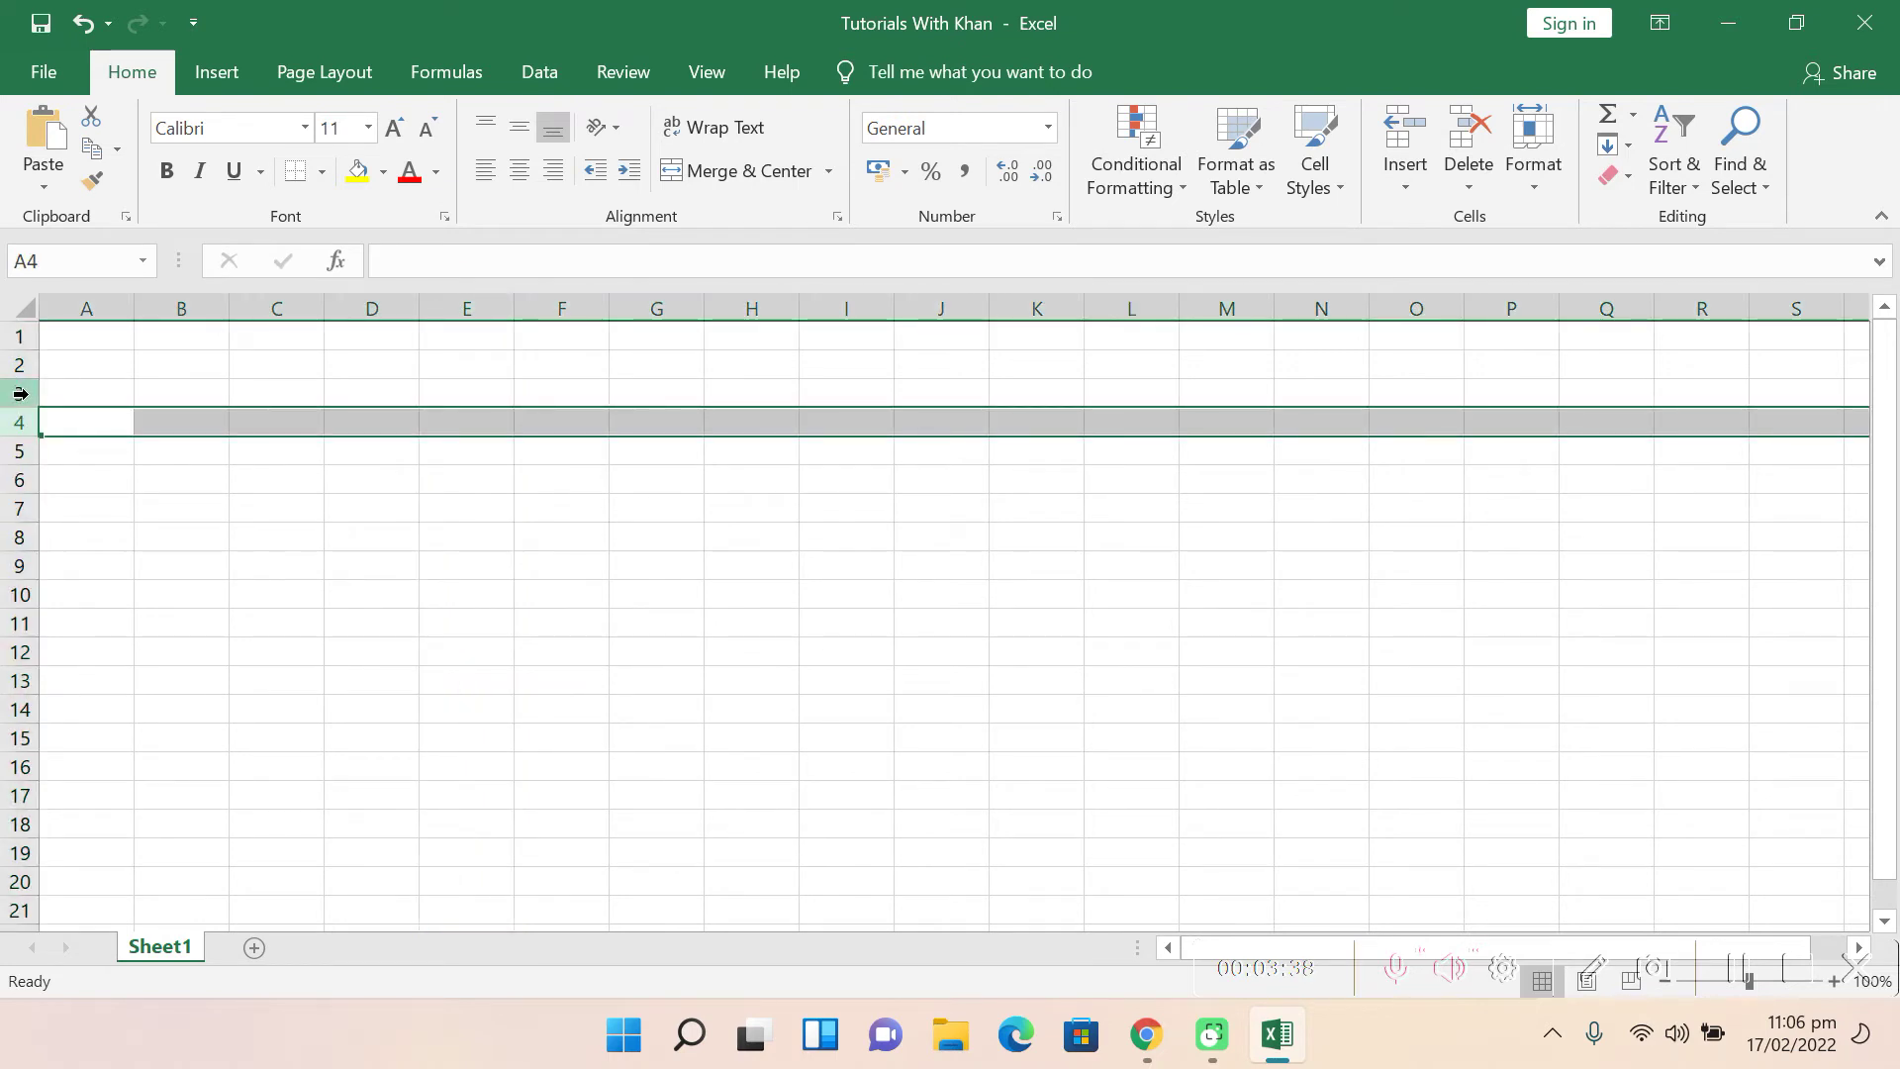
click(19, 481)
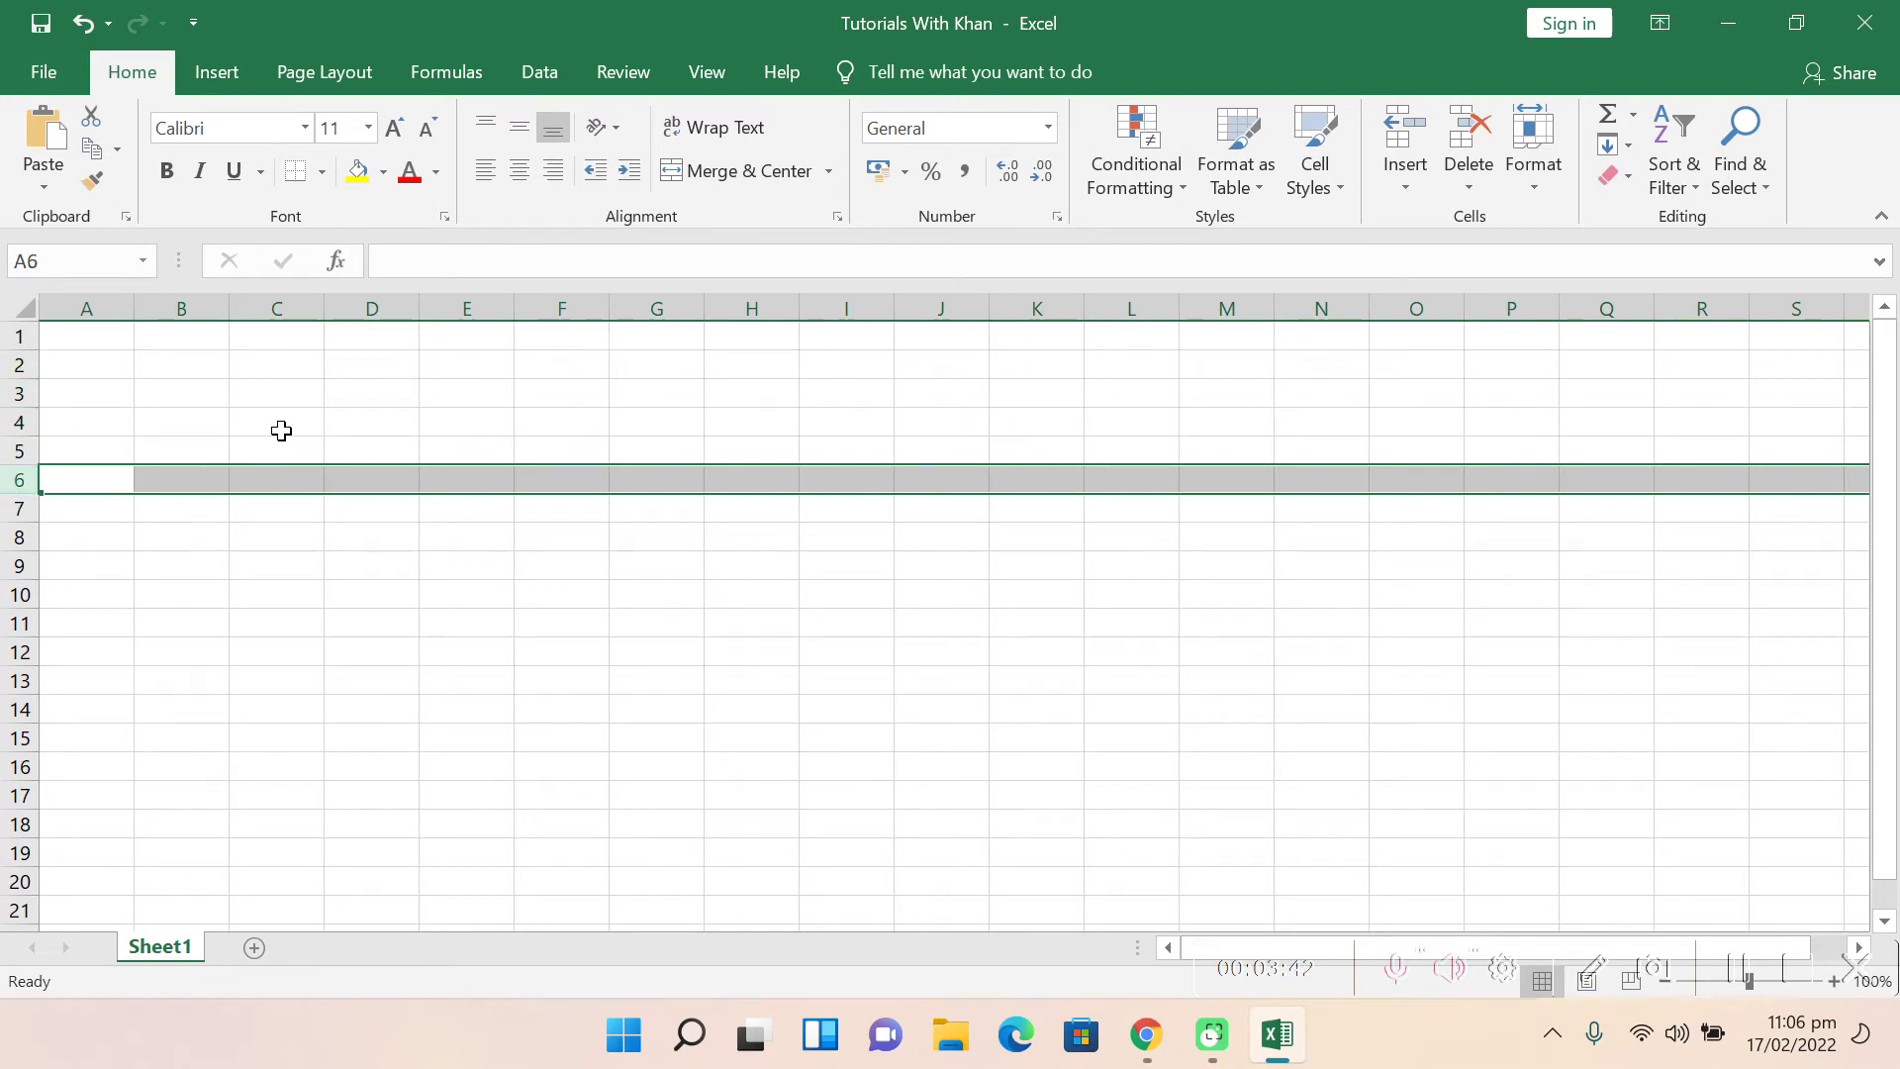
click(658, 306)
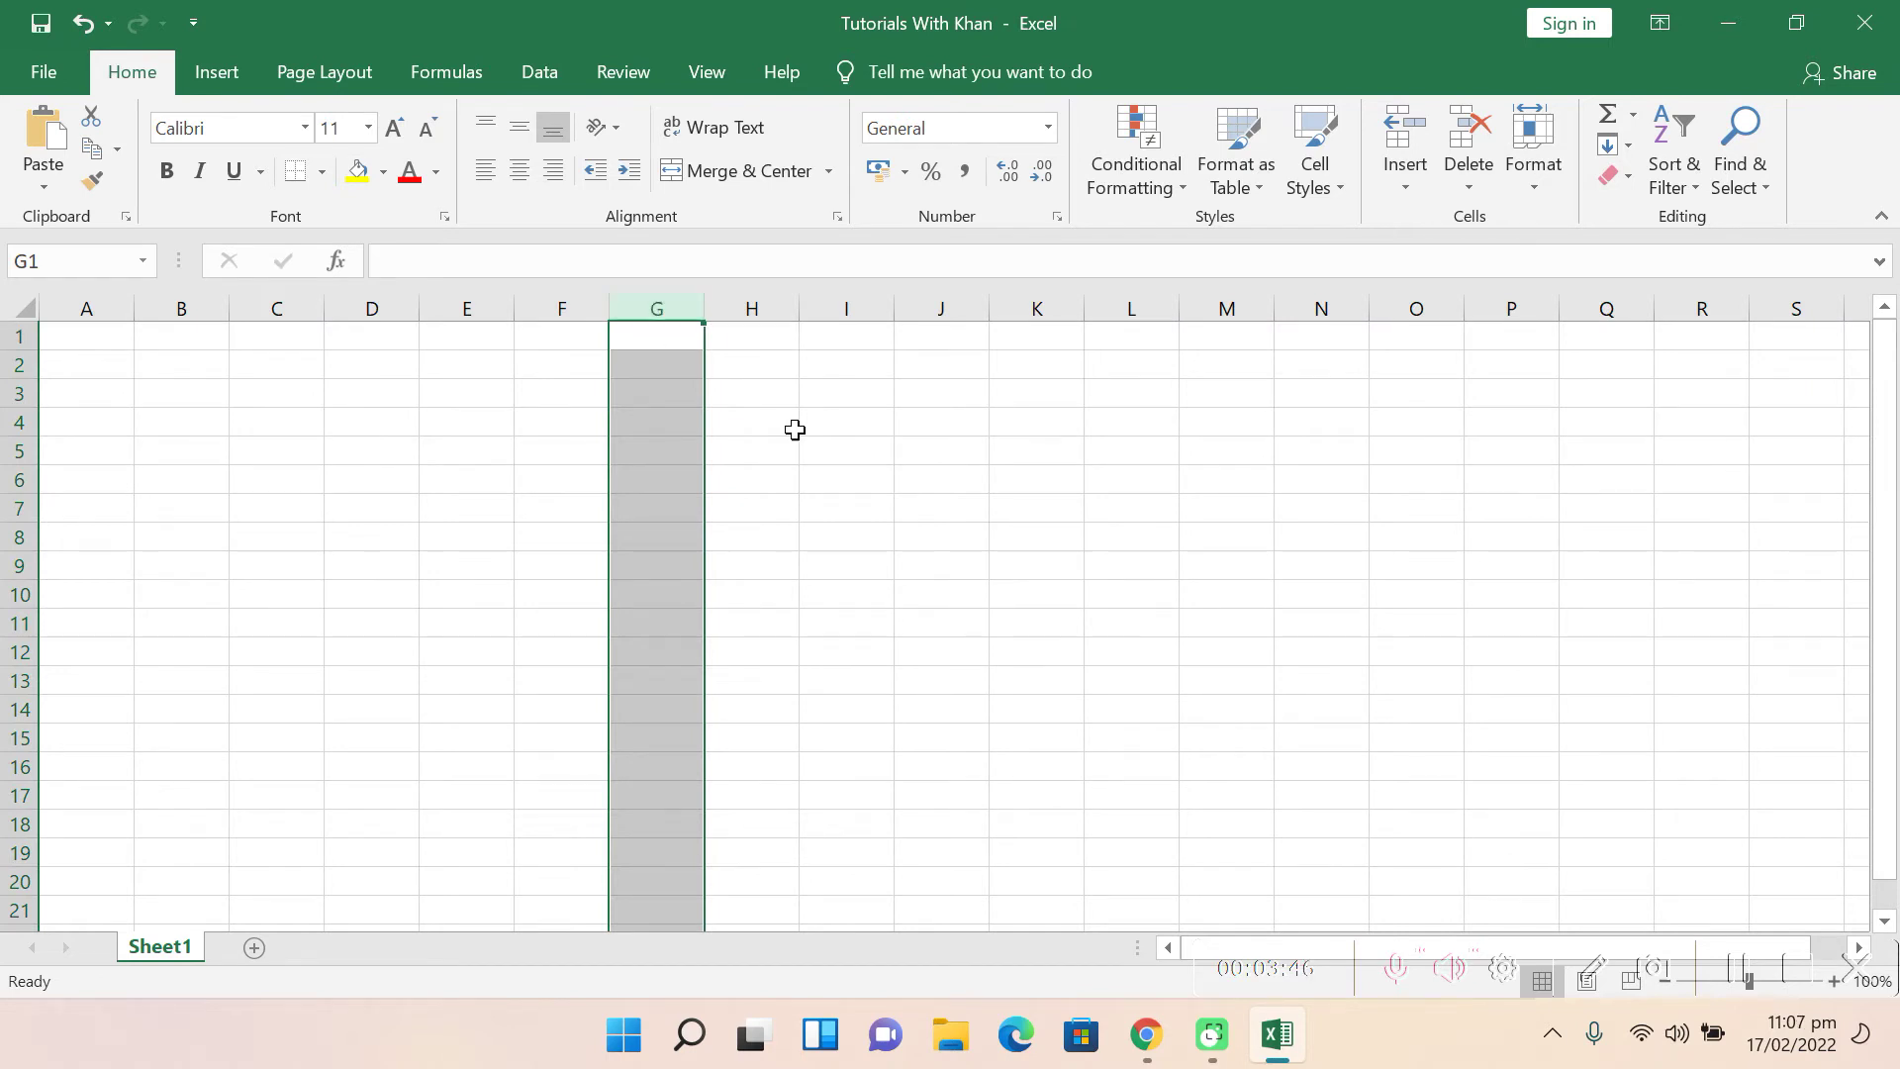
click(1362, 500)
key(Down)
key(Down)
key(Down)
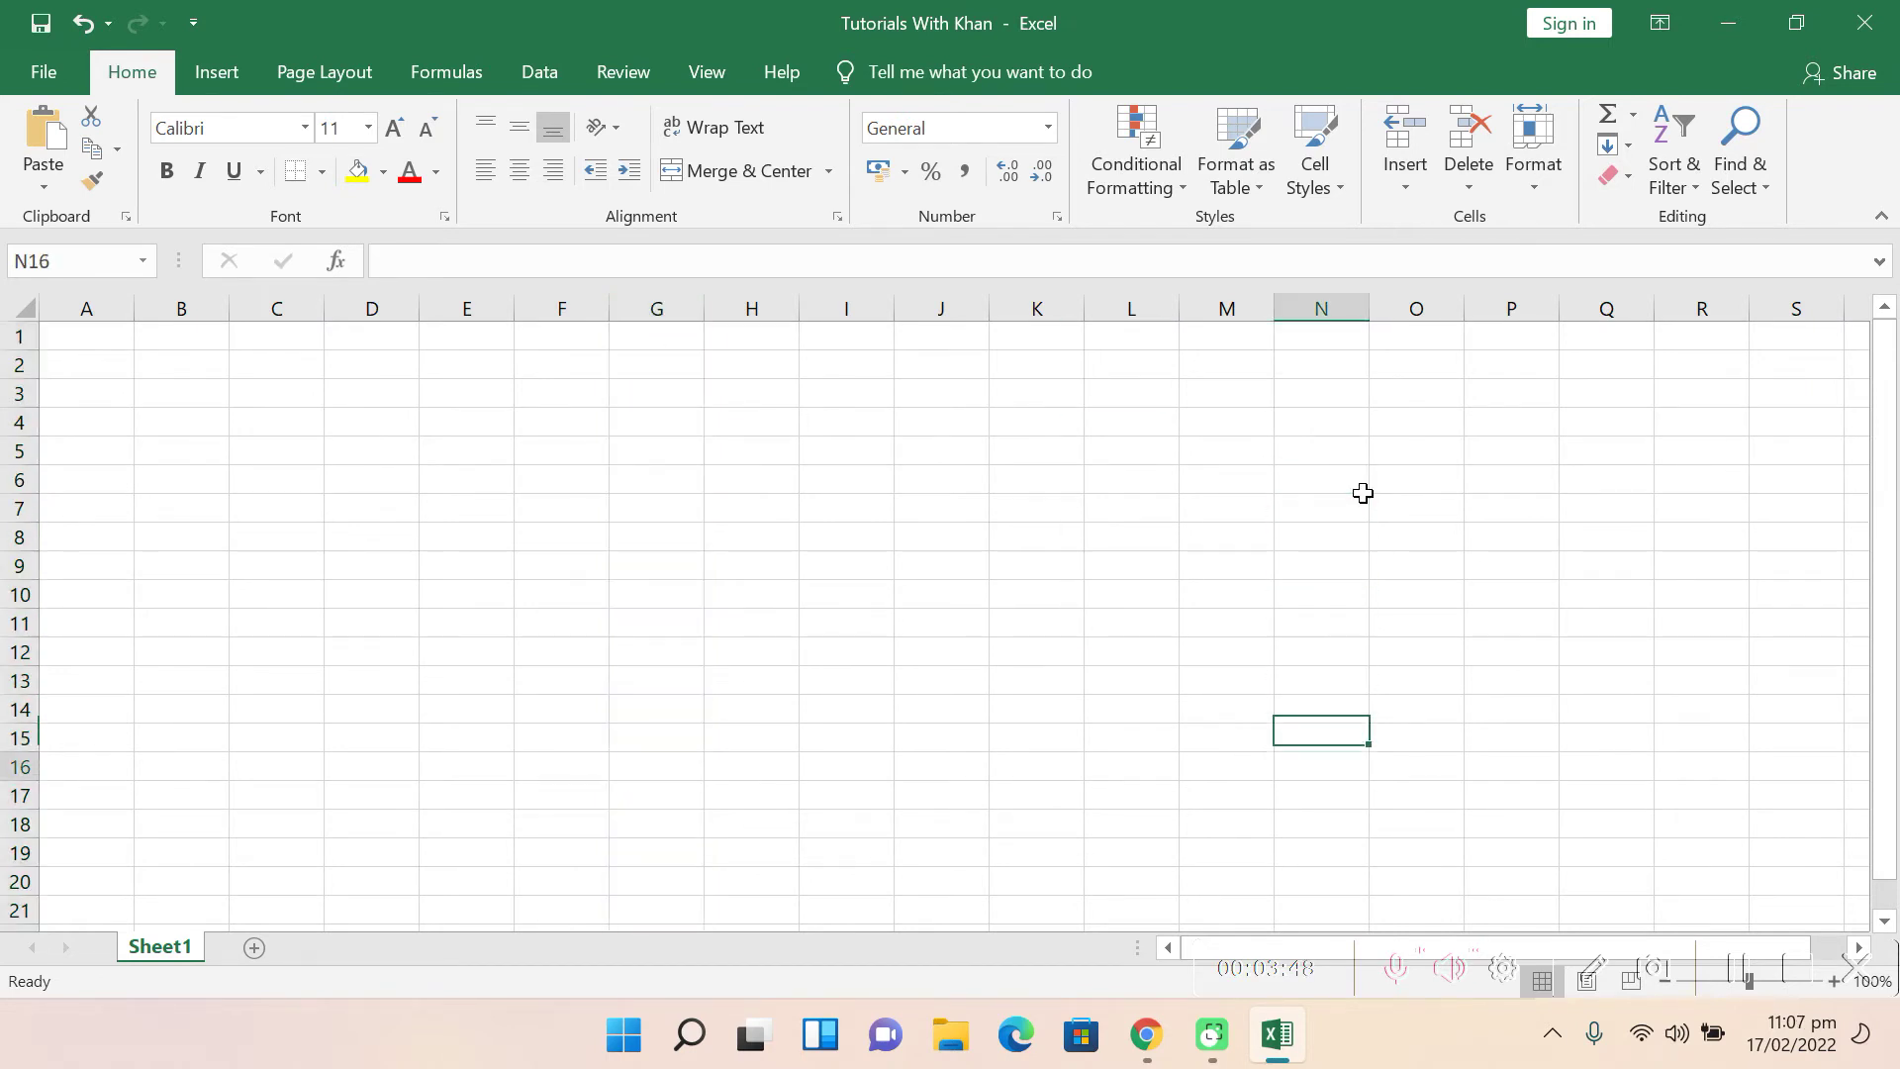
key(Down)
key(Down)
key(Down)
key(Down)
key(Down)
key(Down)
click(1781, 742)
key(Down)
key(Down)
key(Down)
key(Down)
key(Down)
key(Down)
key(Down)
key(Down)
key(Down)
key(Down)
key(Down)
key(Down)
key(Down)
key(Down)
key(Down)
key(Down)
key(Down)
key(Down)
key(Down)
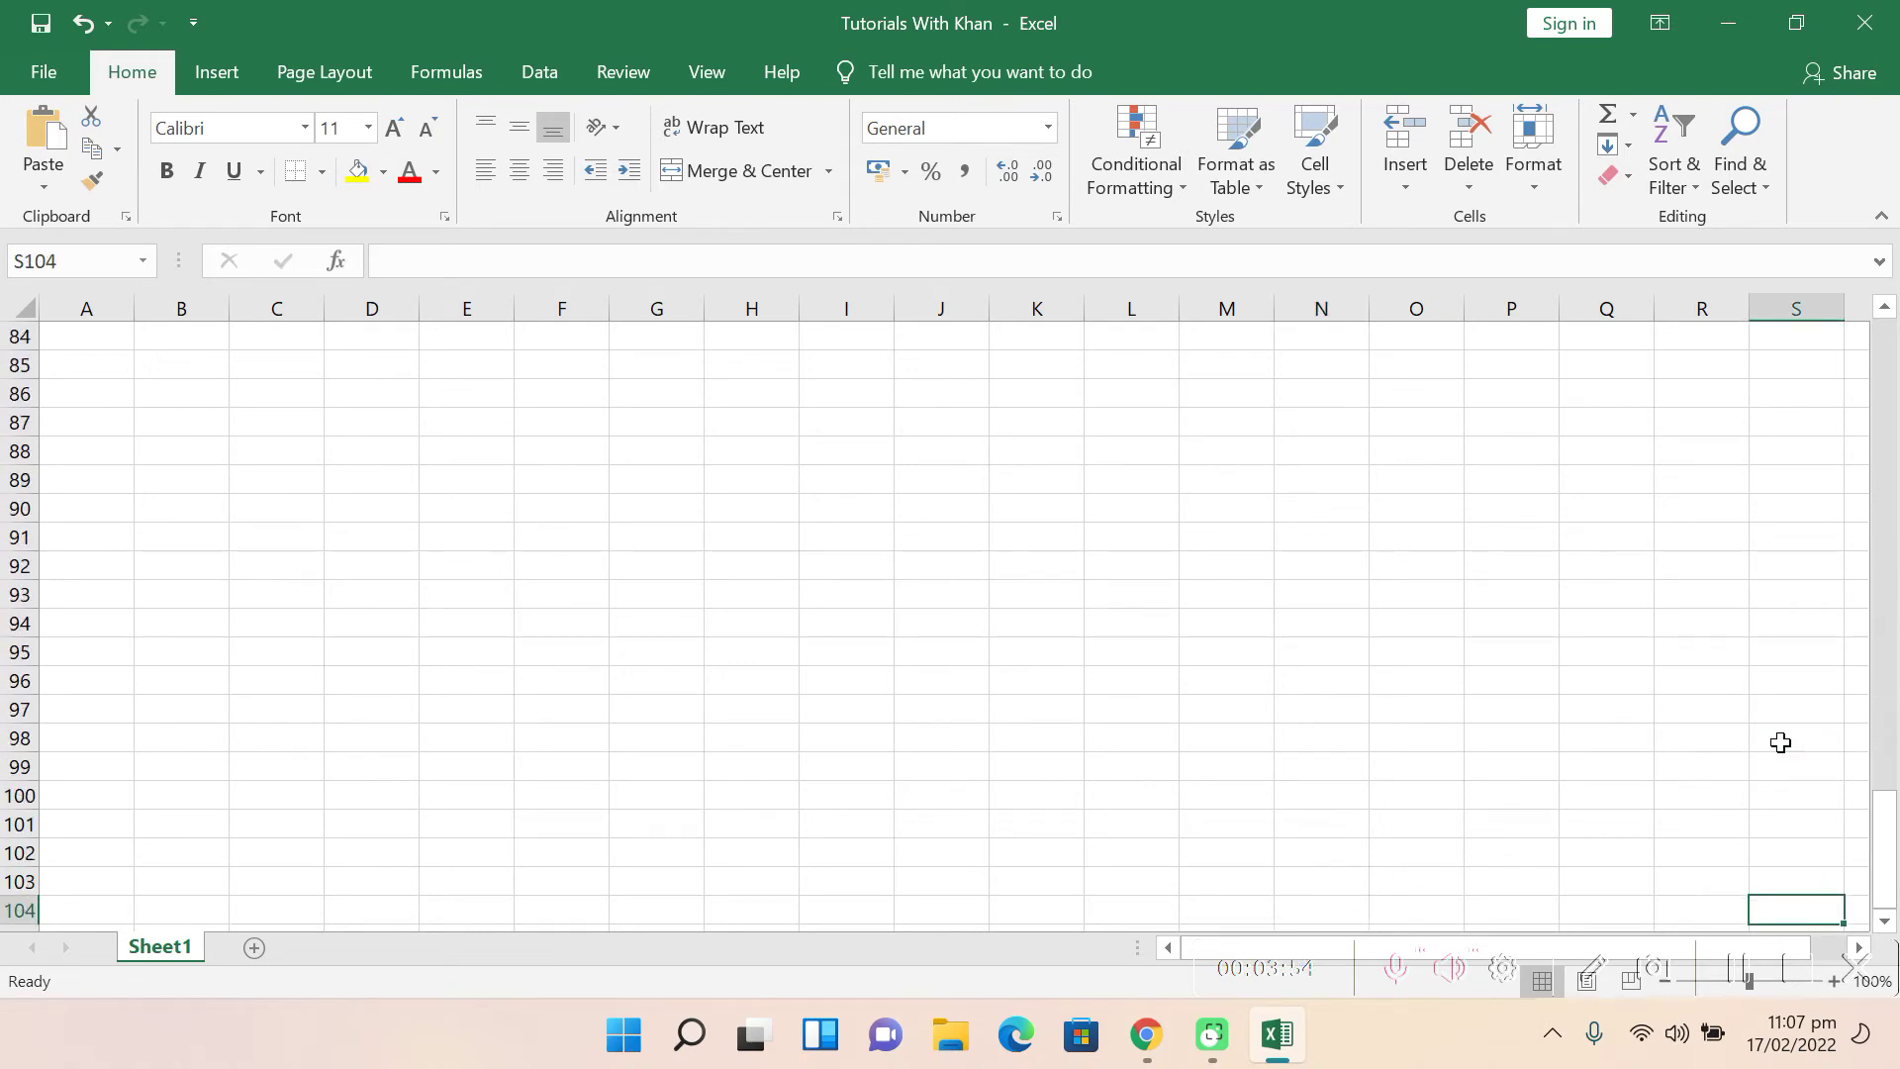
click(1718, 337)
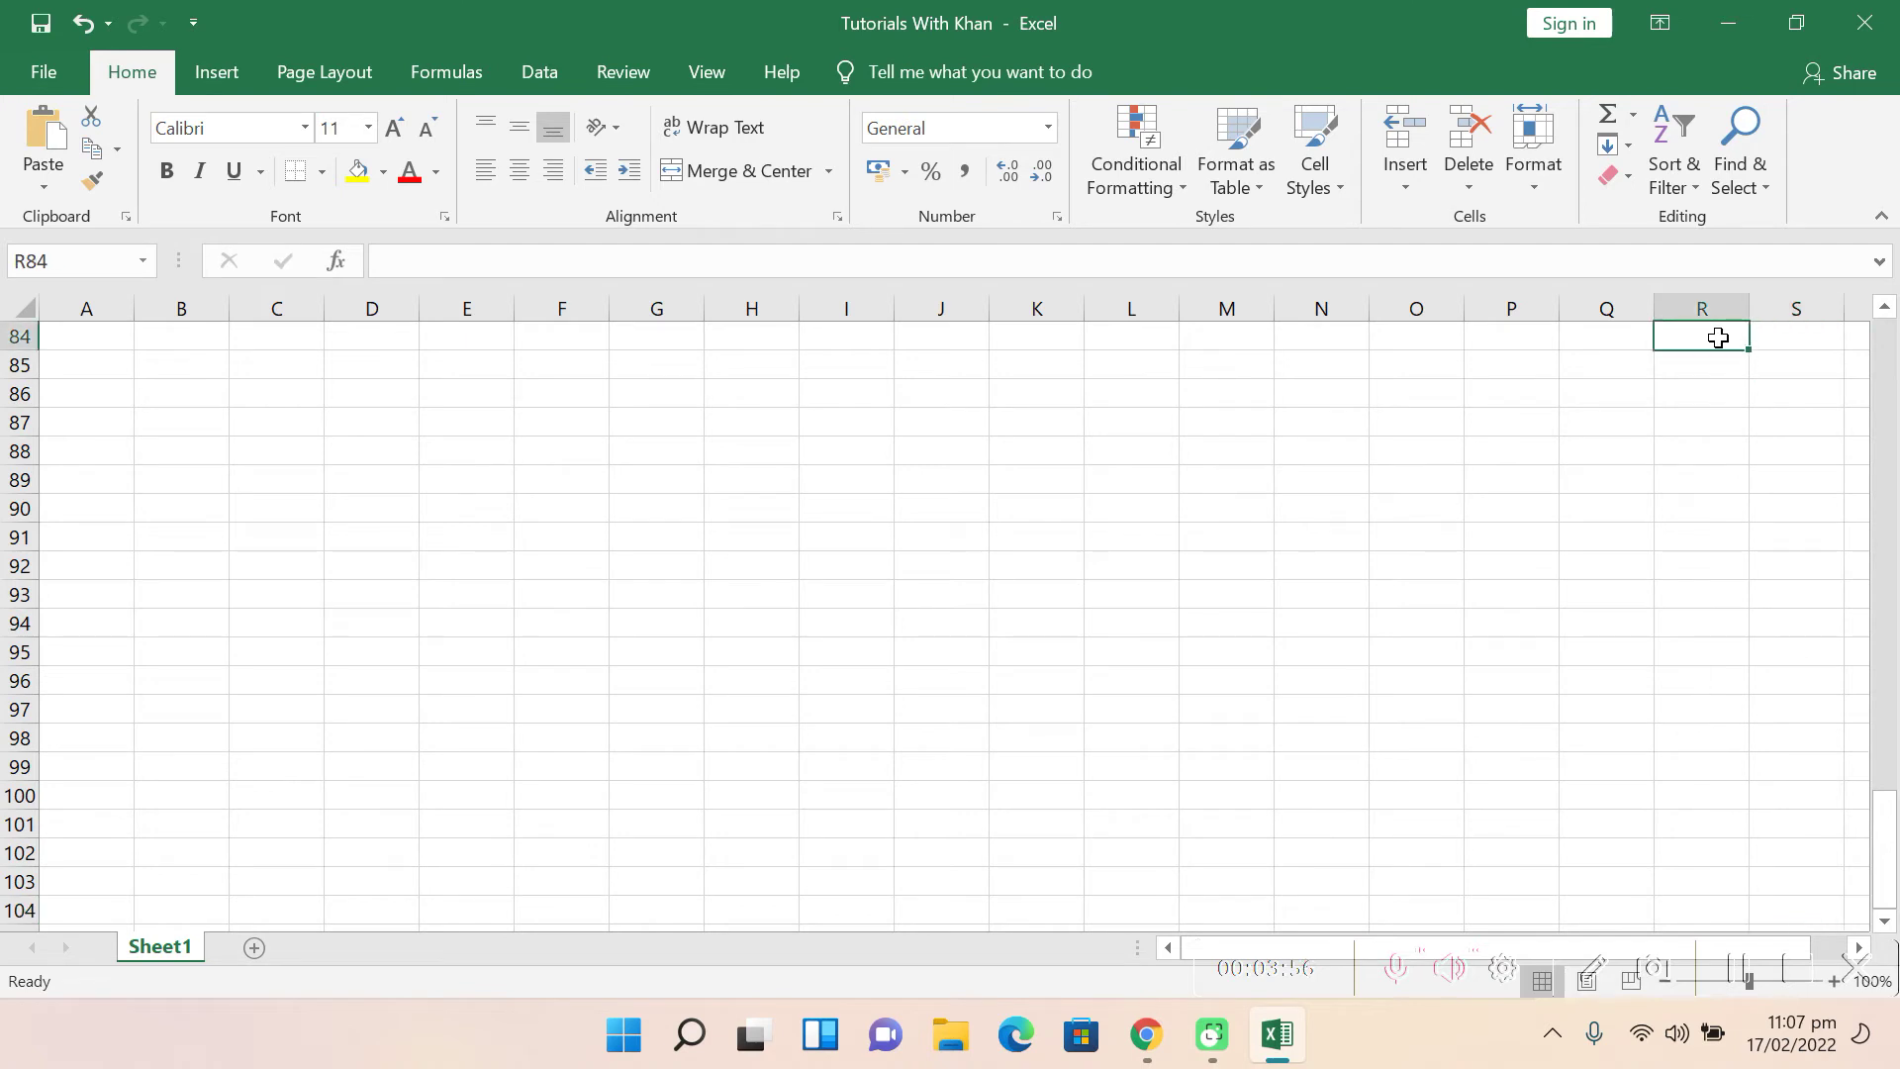
key(Right)
key(Right)
key(Right)
key(Right)
key(Right)
key(Right)
key(Right)
key(Right)
key(Right)
key(Right)
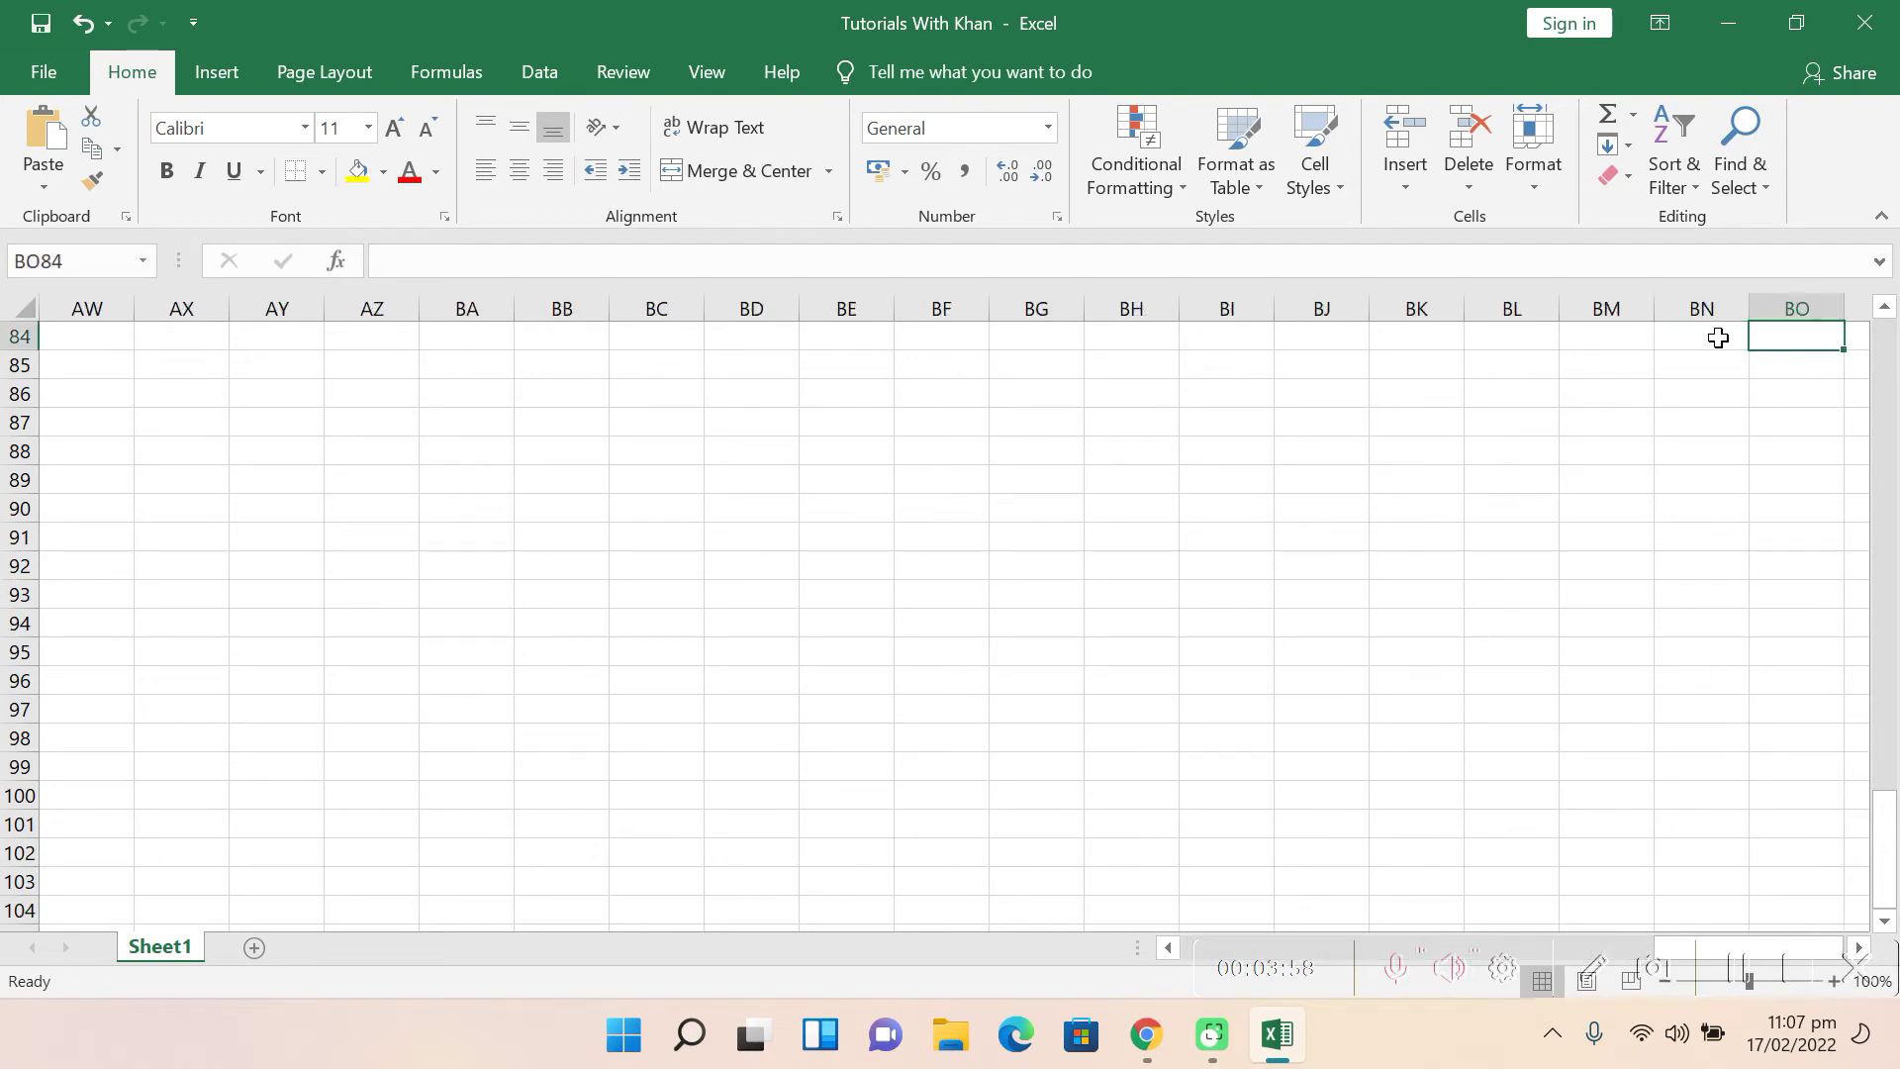
key(Right)
key(Right)
key(Right)
key(Left)
key(Left)
key(Left)
key(Left)
key(Left)
key(Left)
key(Left)
key(Left)
key(Left)
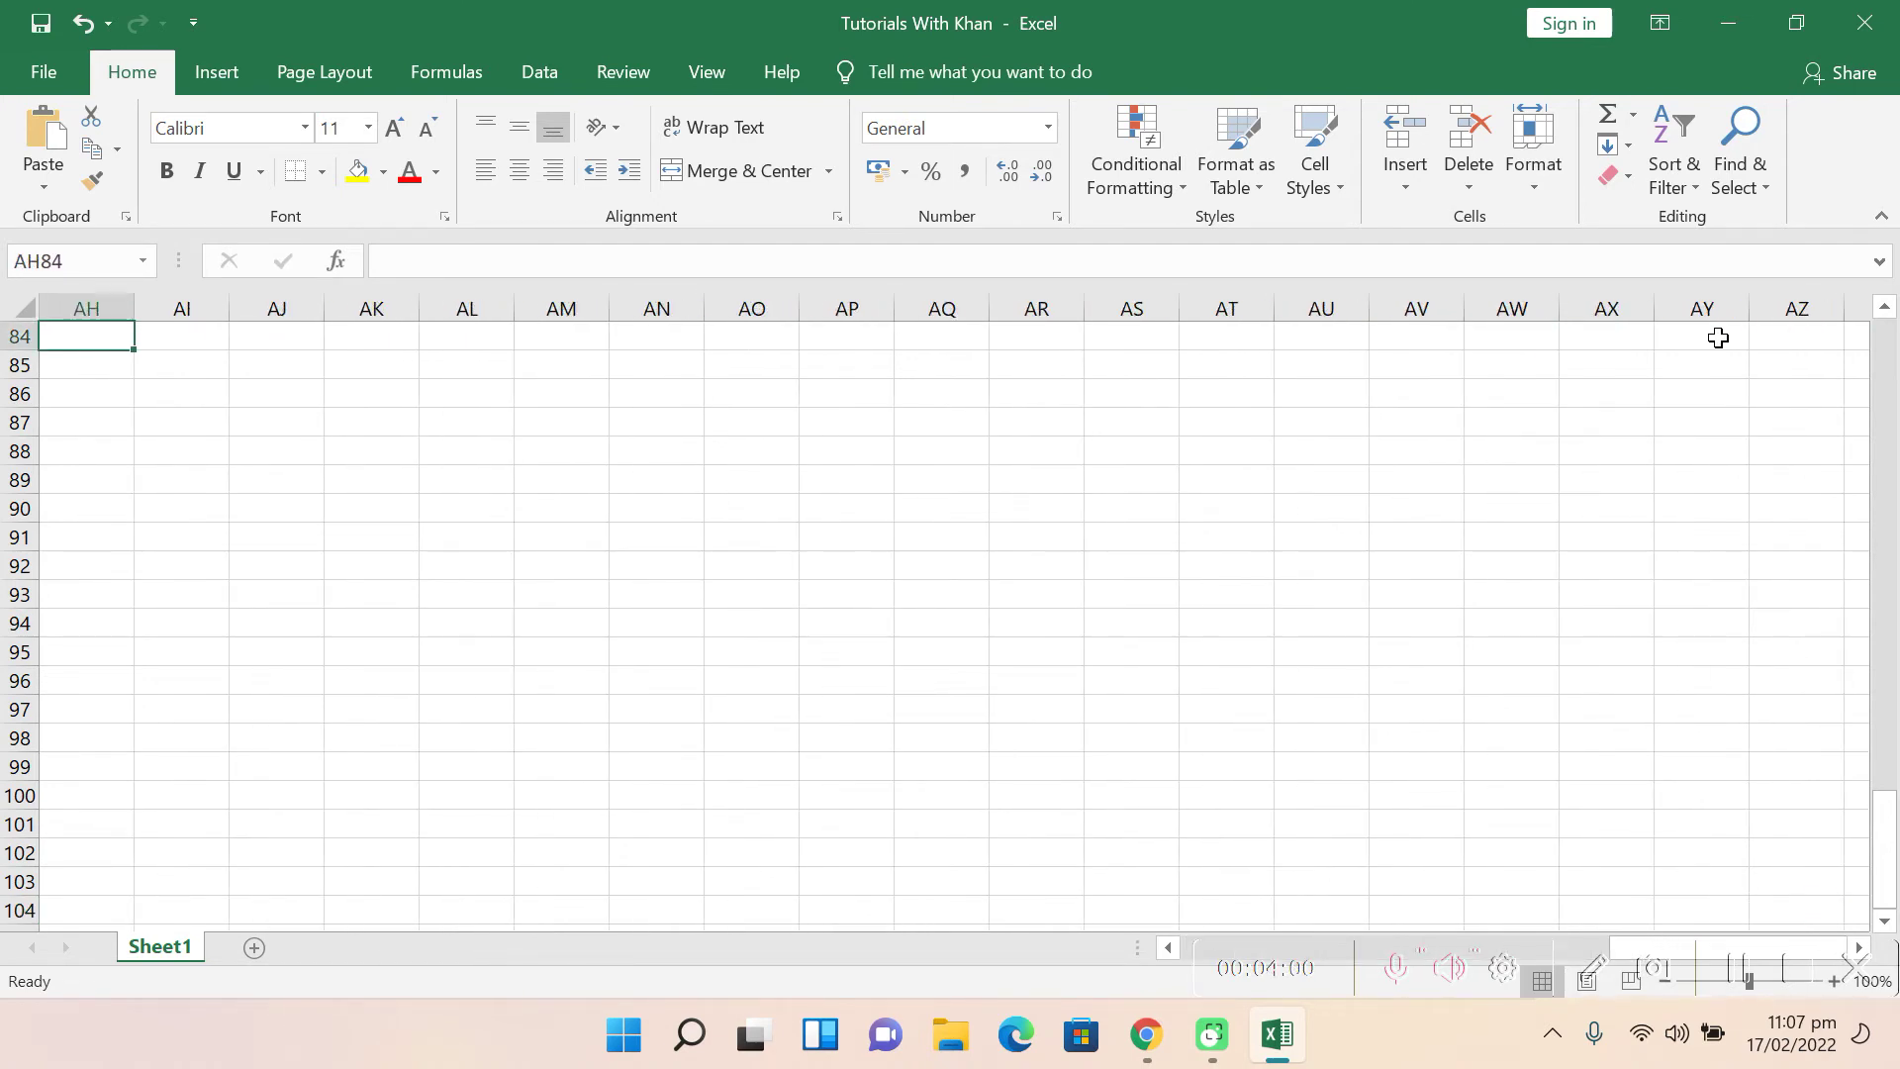
key(Left)
key(Left)
key(Left)
key(Left)
key(Left)
key(Left)
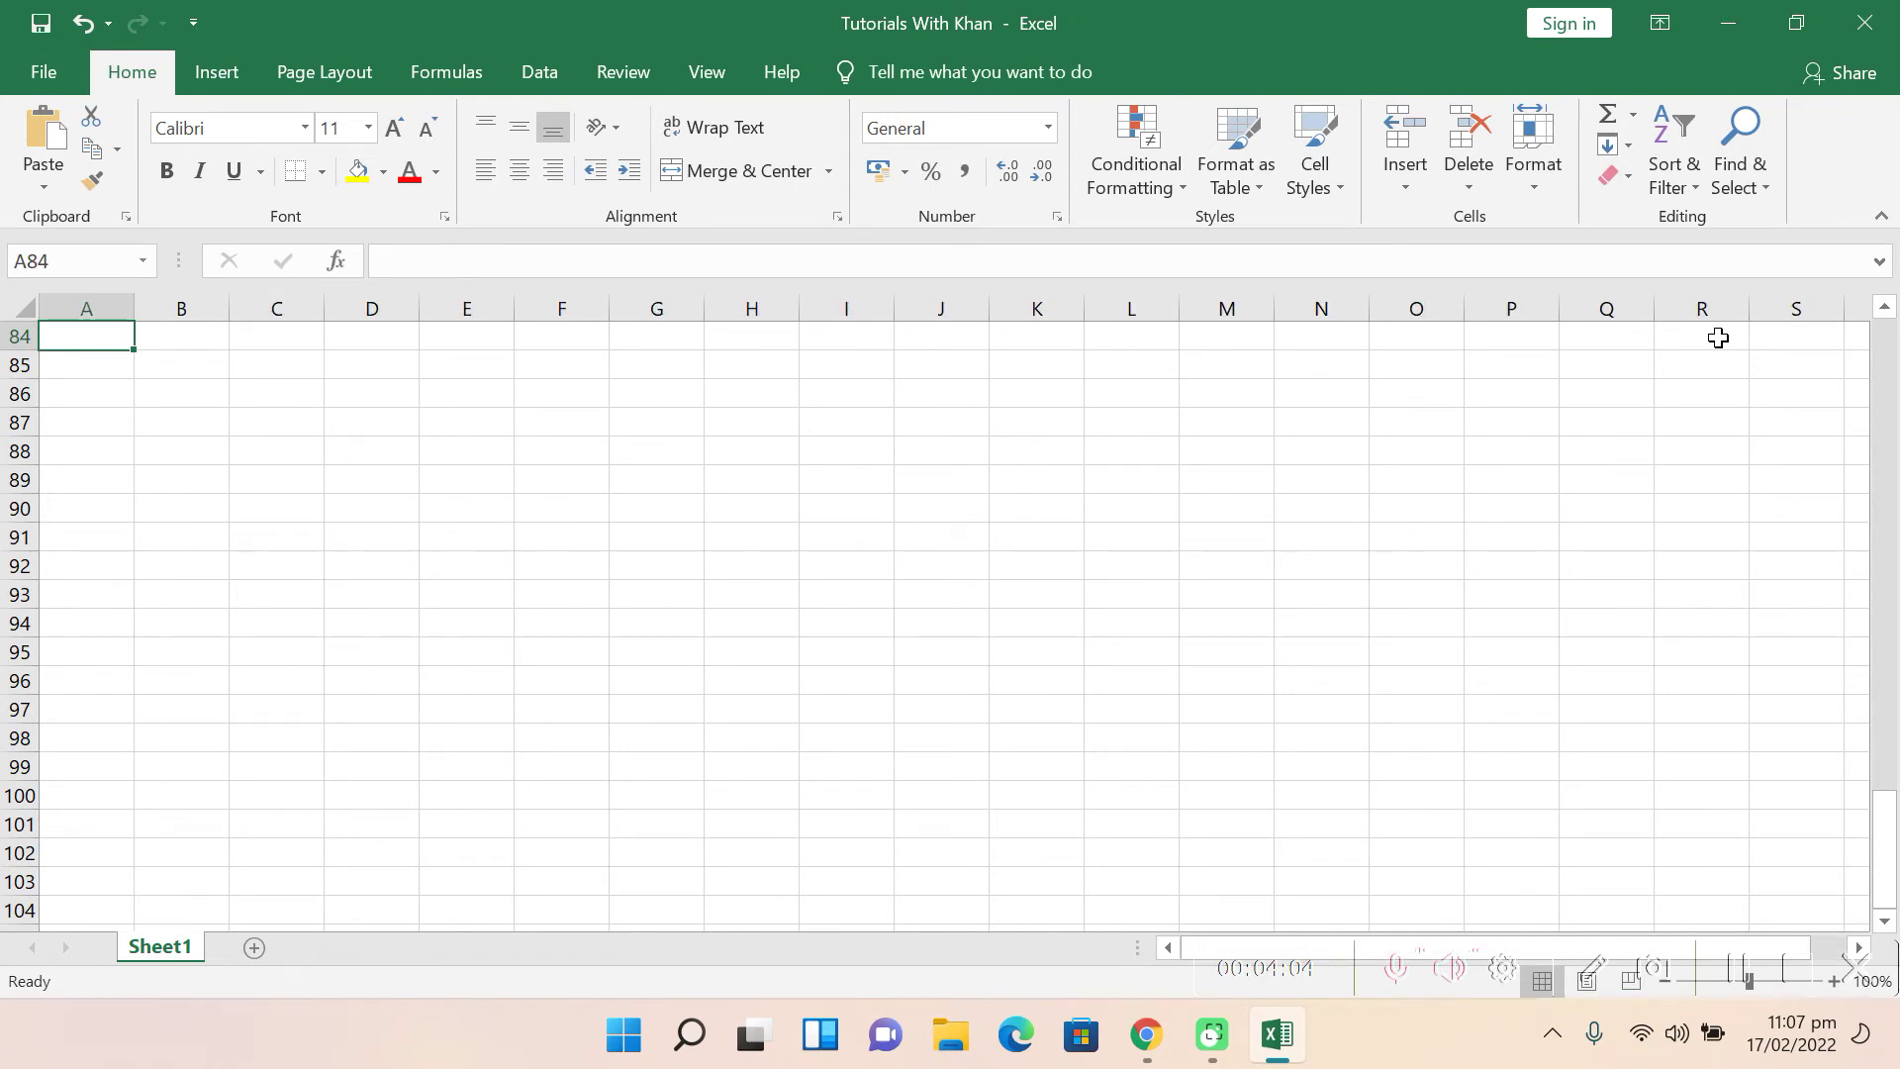
click(682, 300)
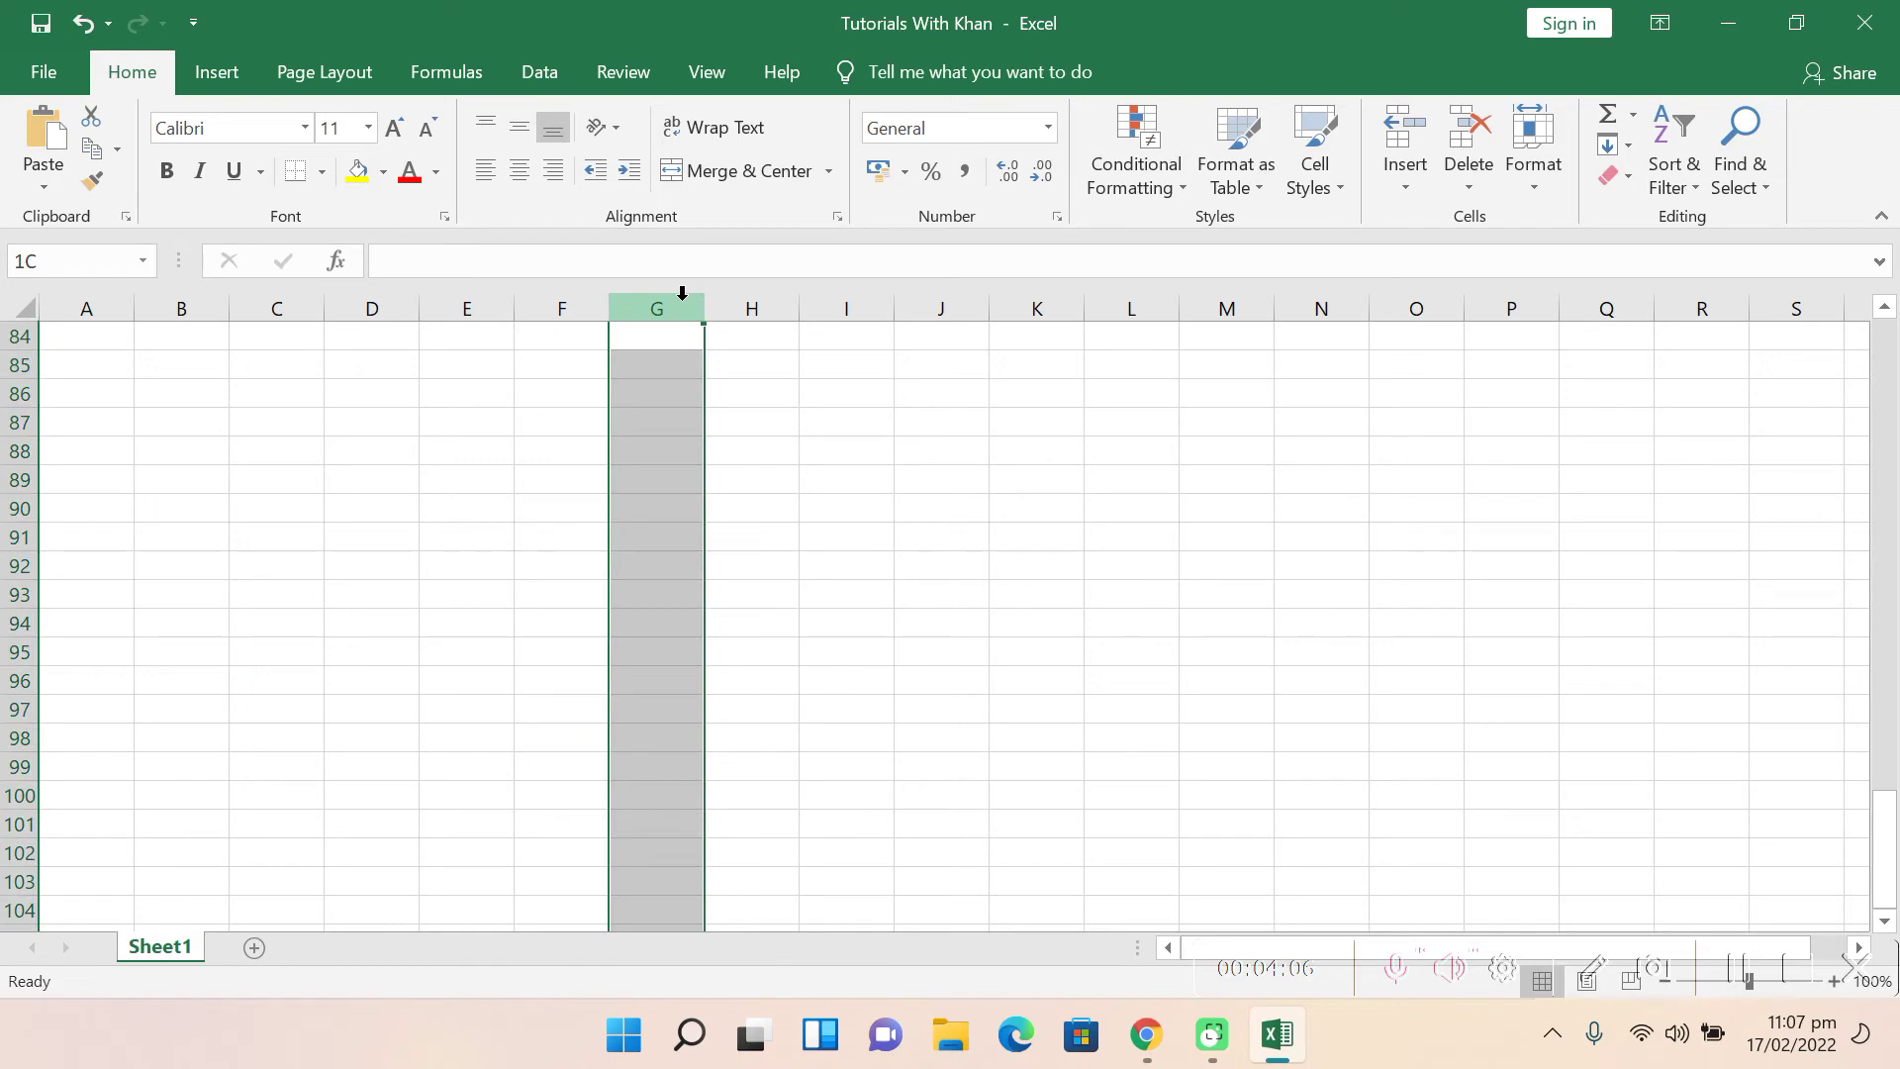
click(20, 421)
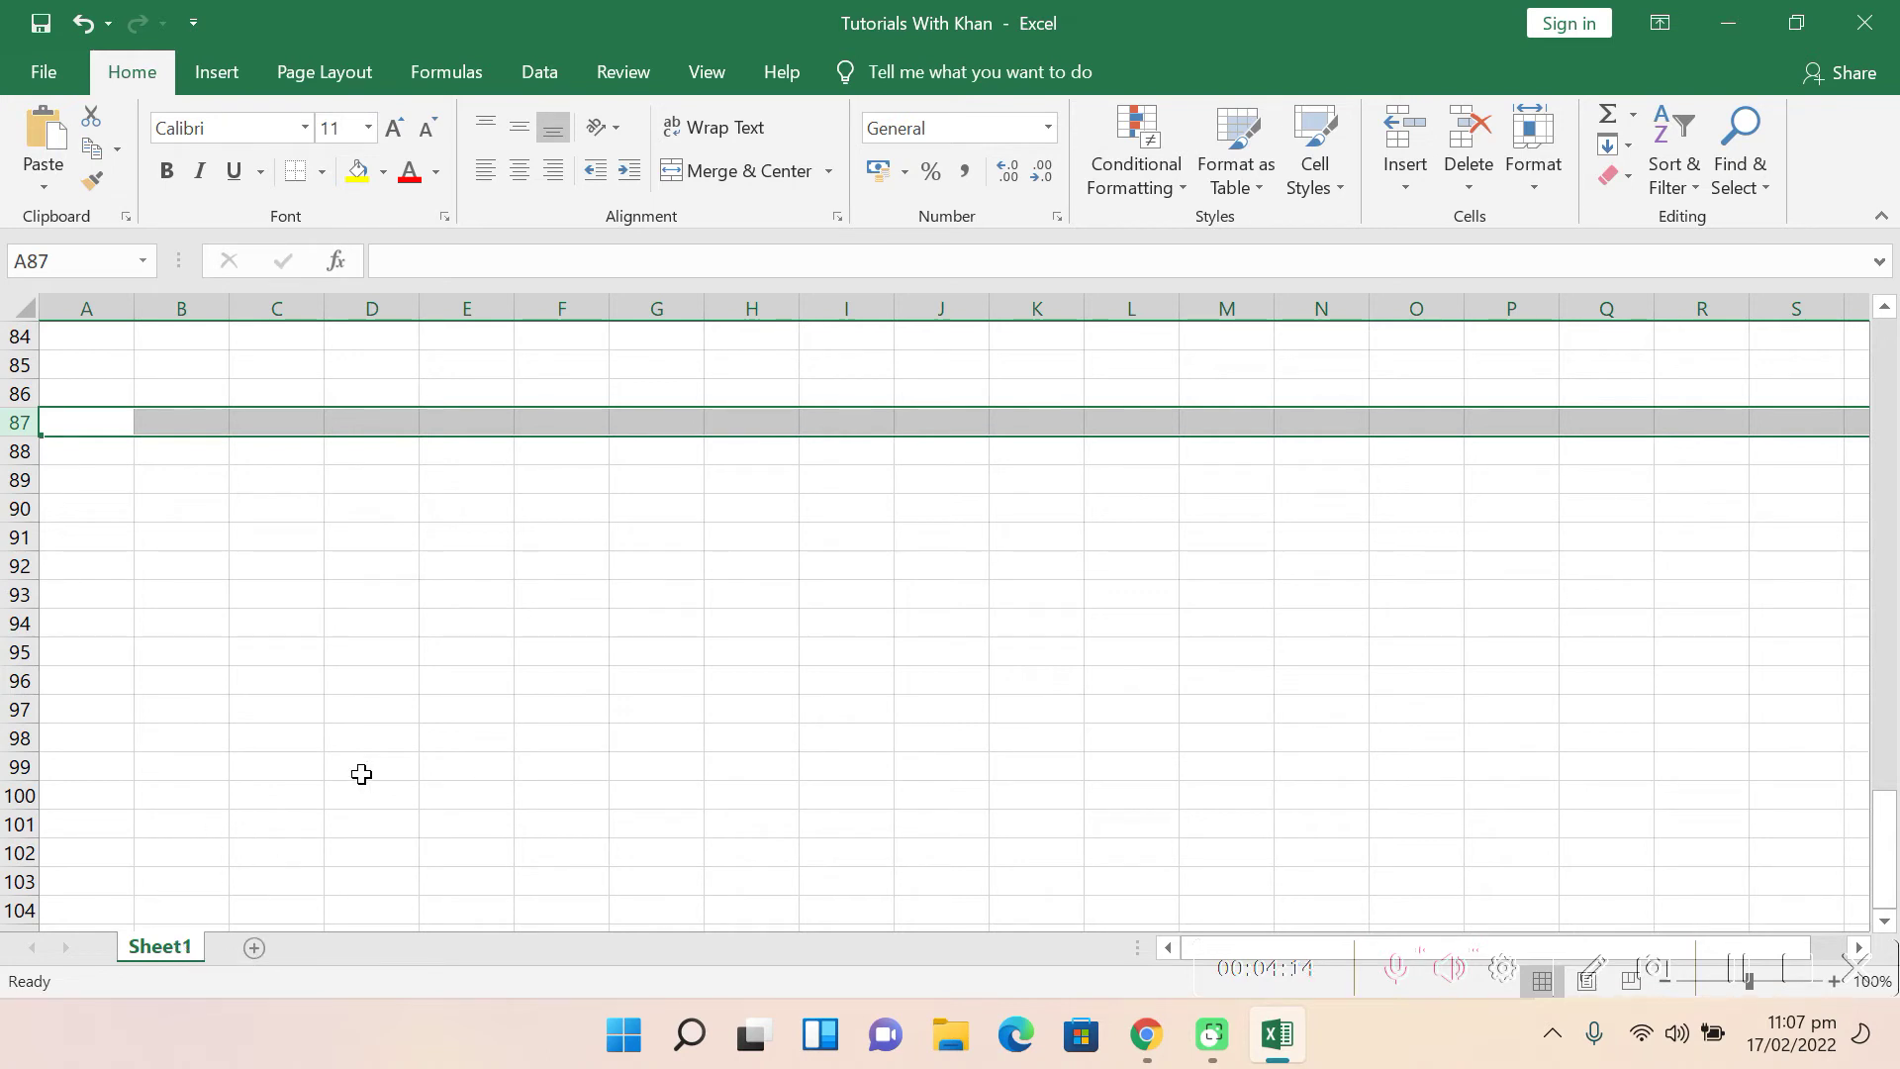
Step: Add five new sheets, Sheet2 through Sheet6
click(256, 947)
click(330, 946)
click(424, 947)
click(523, 950)
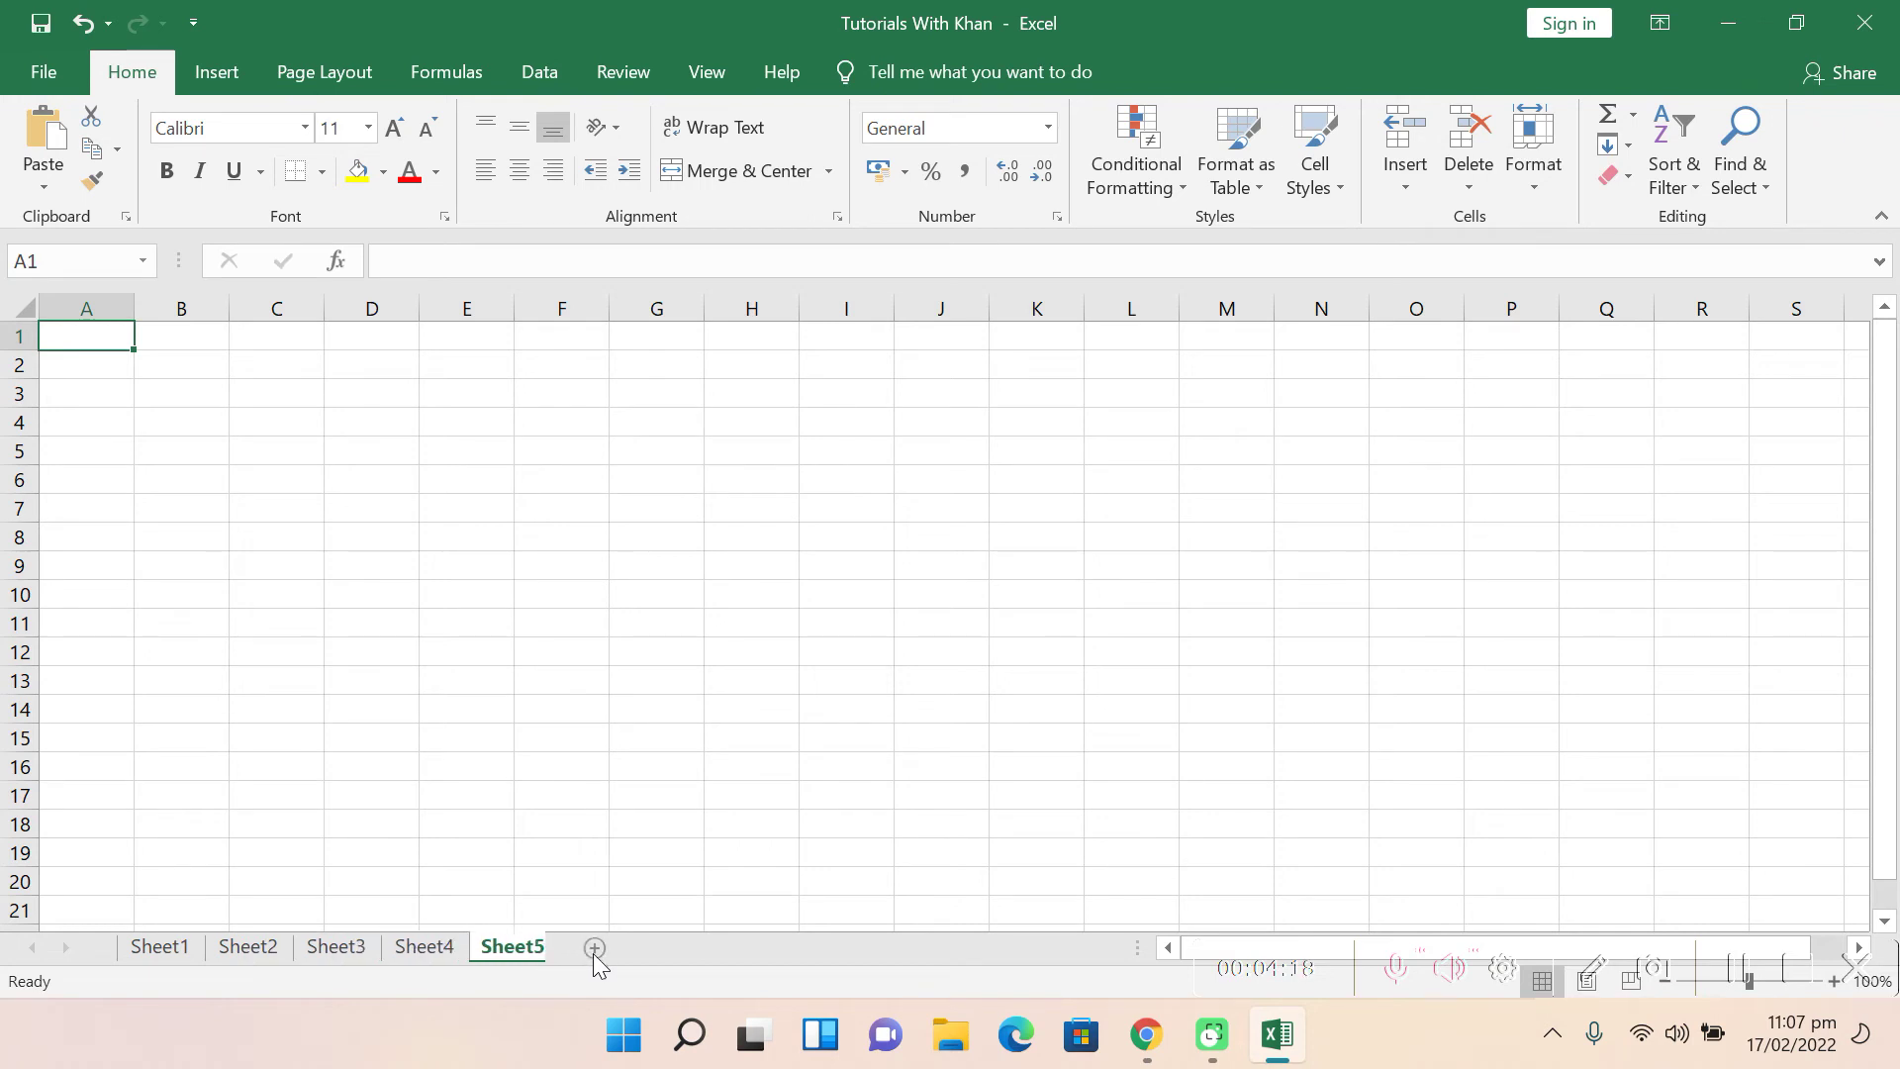
click(606, 947)
Step: Rename Sheet1 to Shop, leaving Sheet2's name unchanged
click(171, 952)
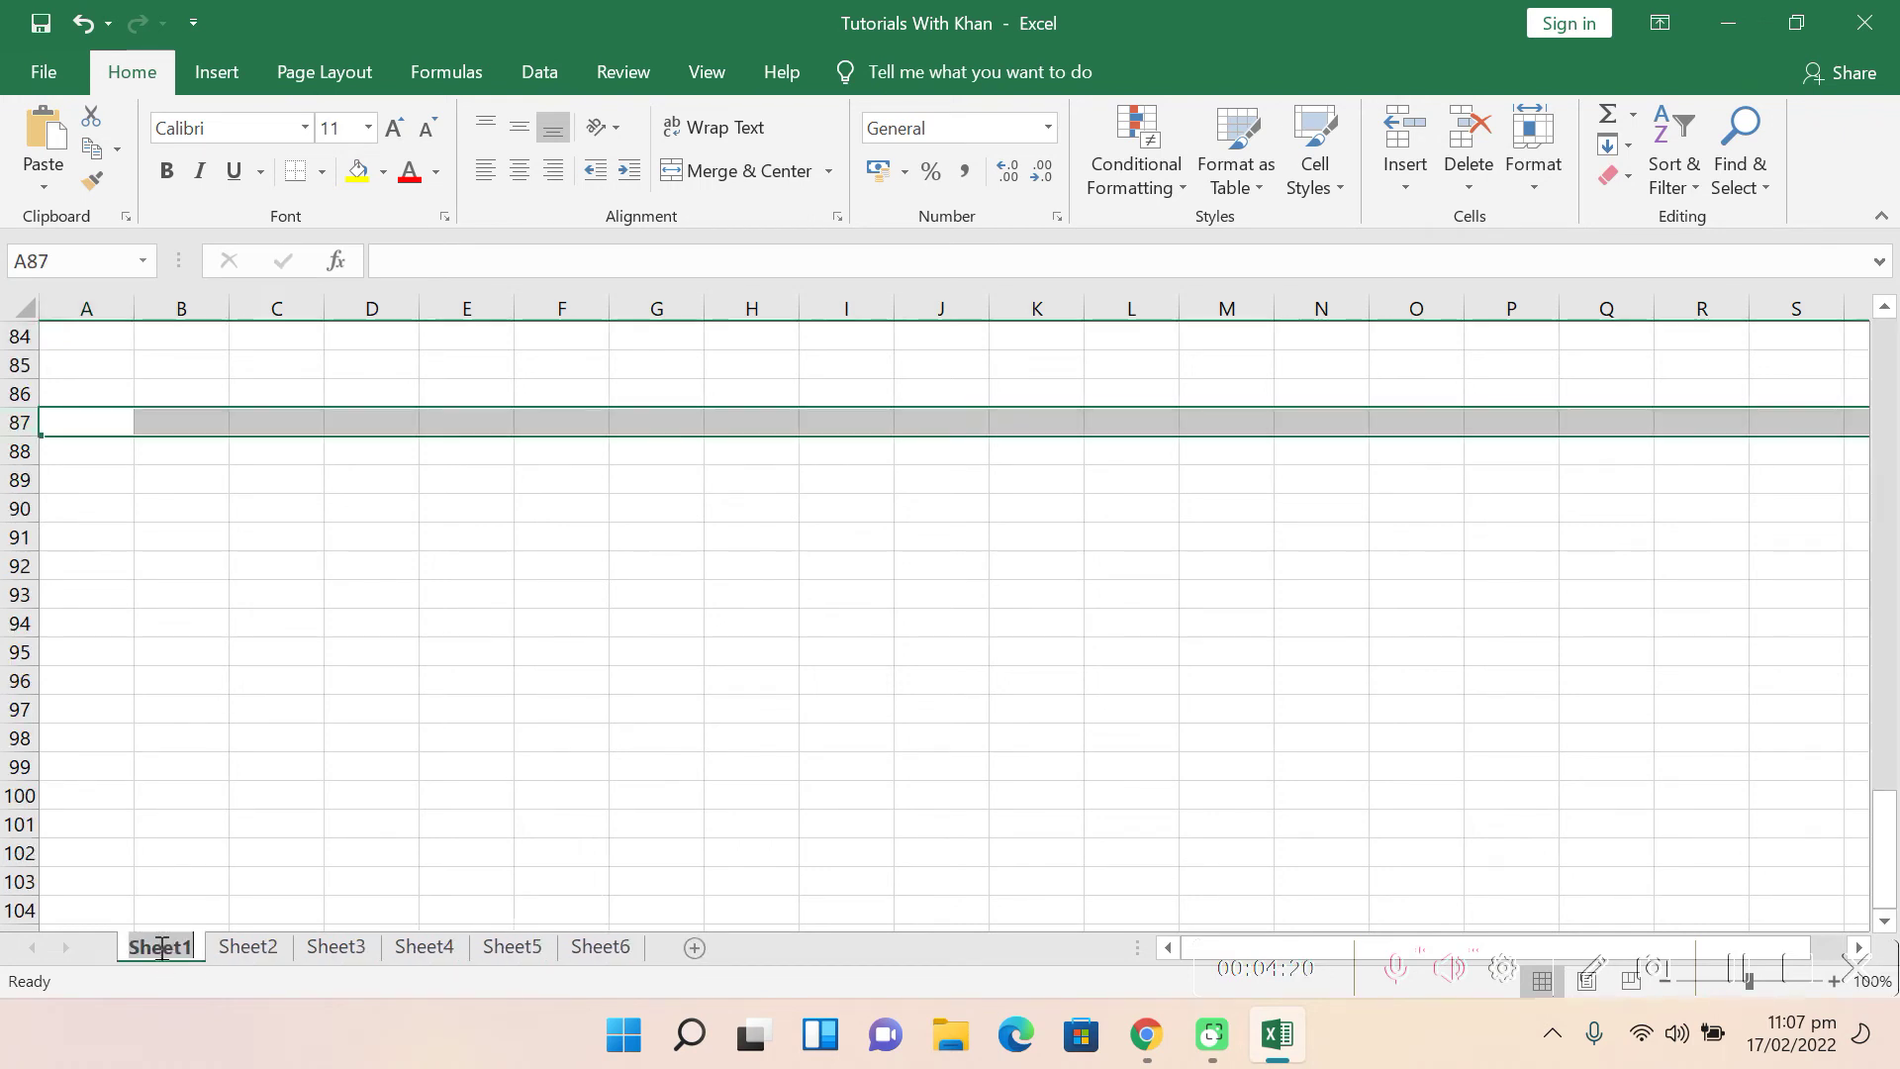
text(Shop)
click(364, 733)
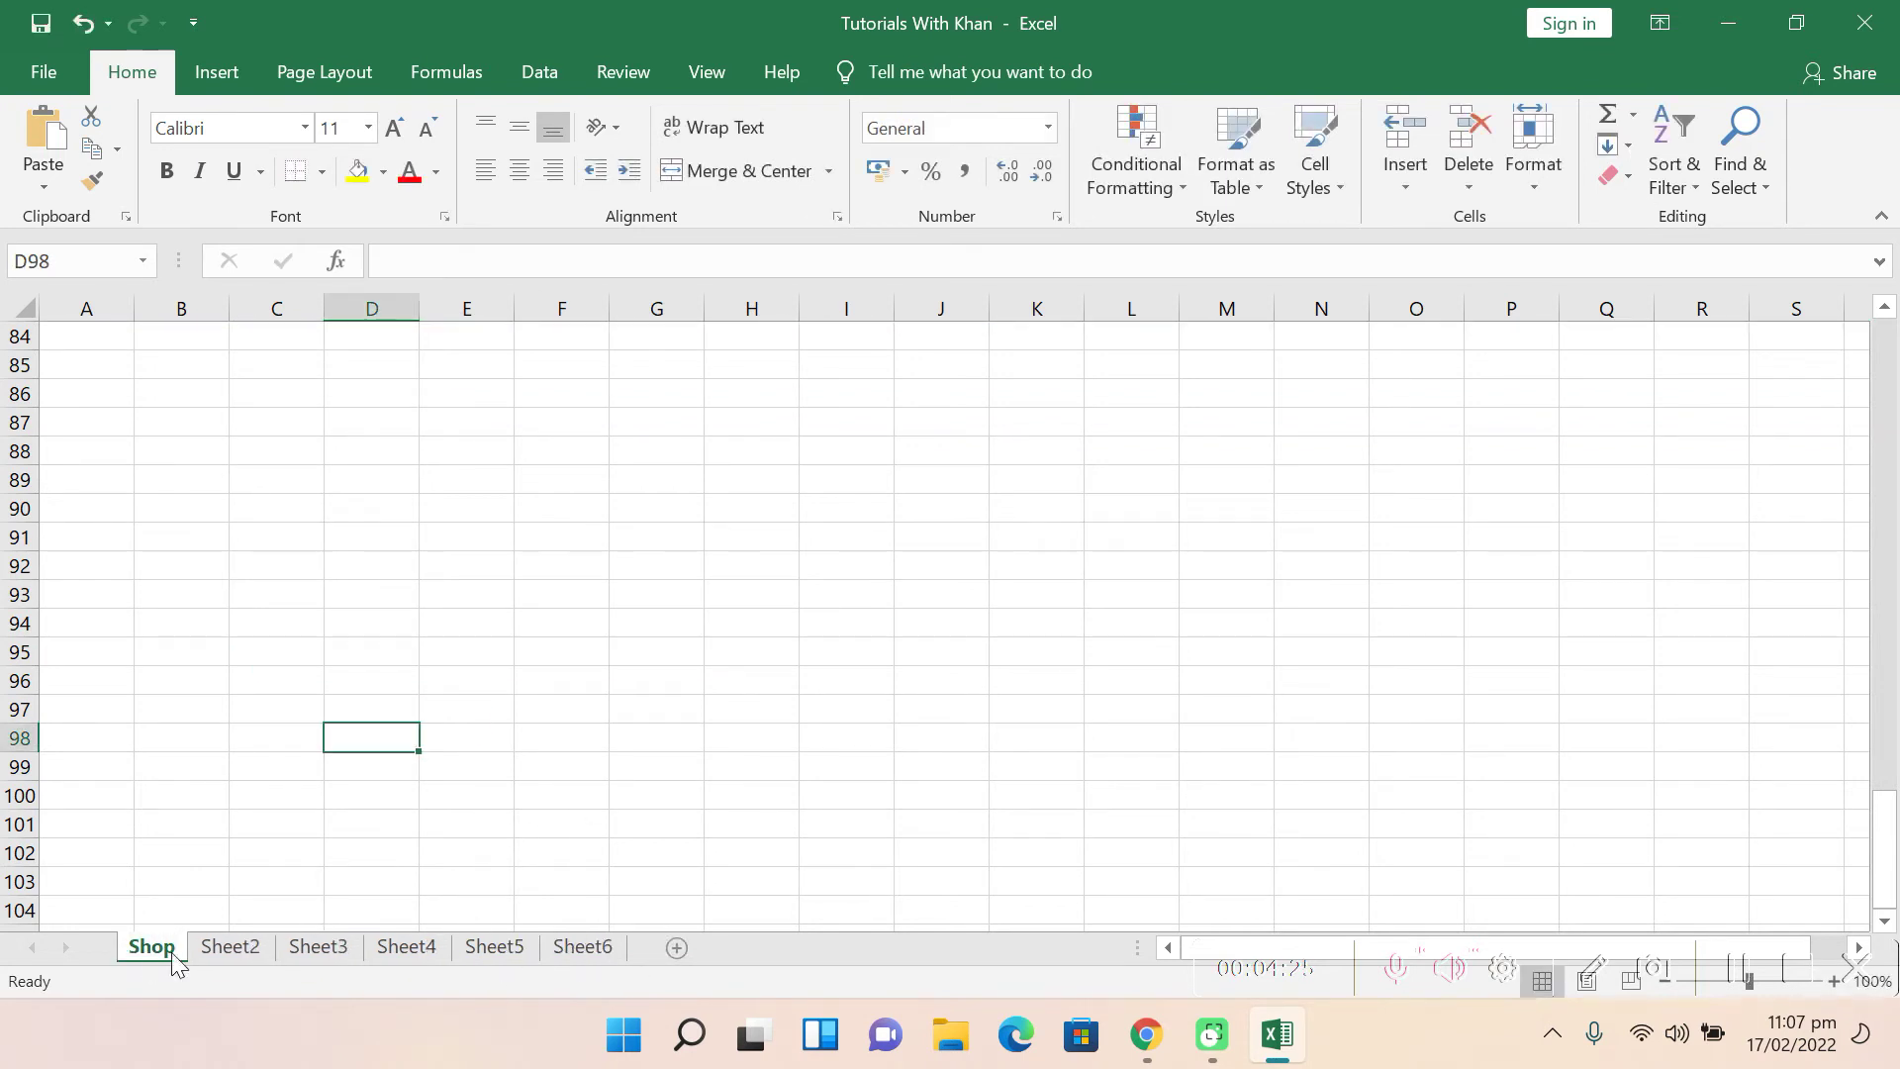
double_click(227, 947)
click(377, 831)
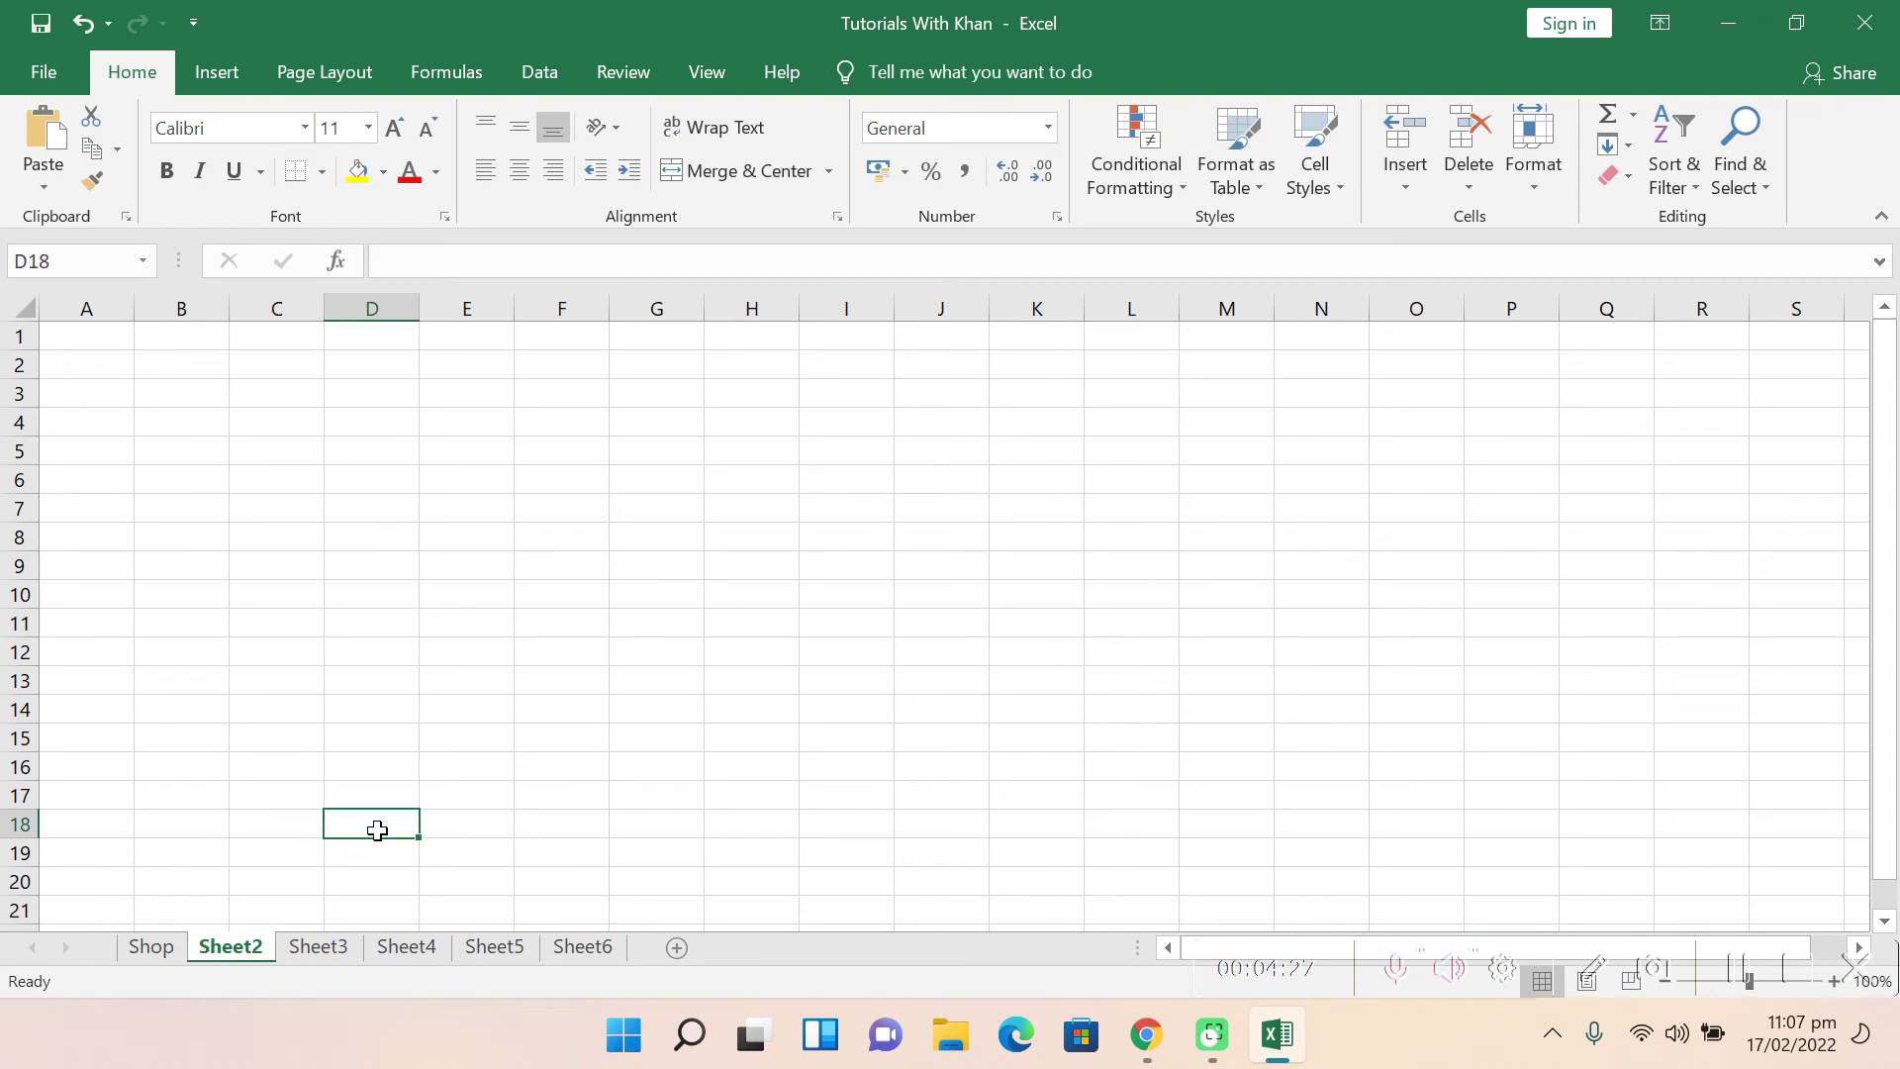
Step: Restore the window, move it to the top, zoom out to 60% and back to 100%
click(1815, 27)
drag(767, 246, 797, 28)
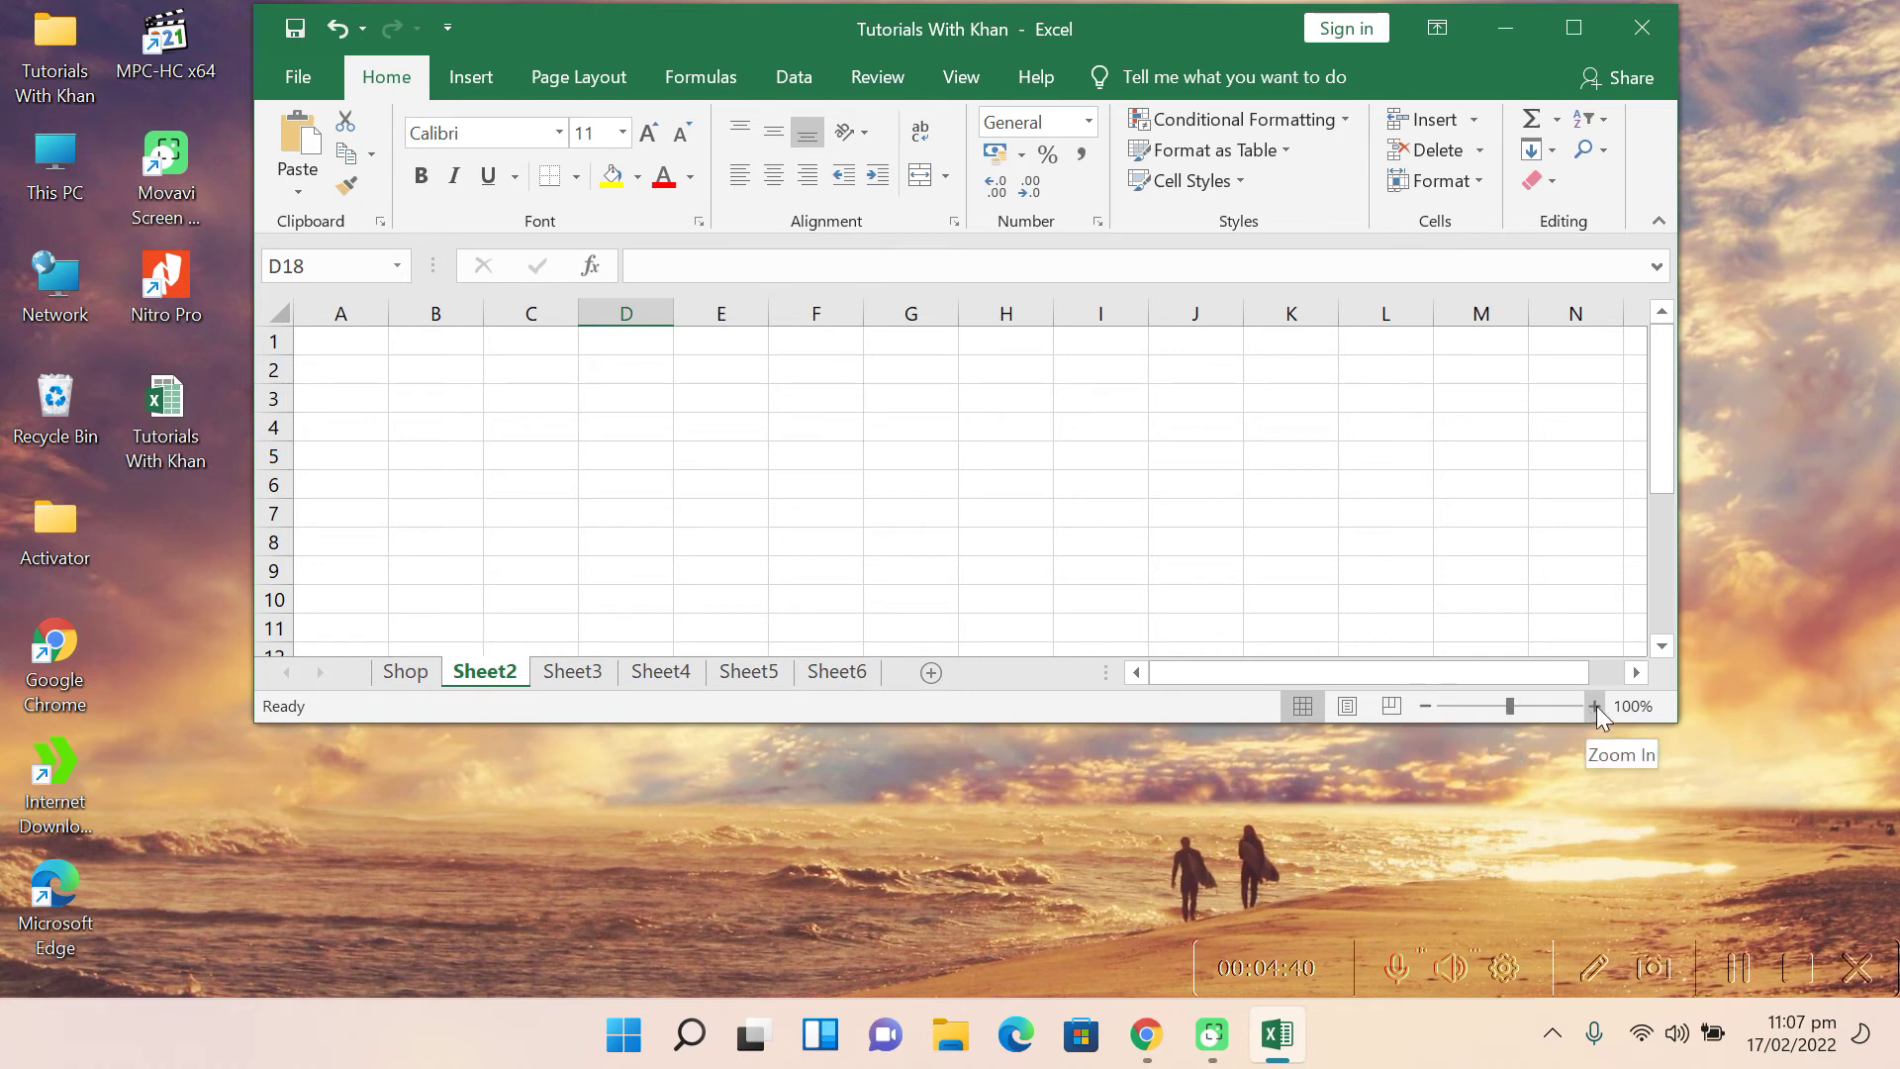
click(1426, 707)
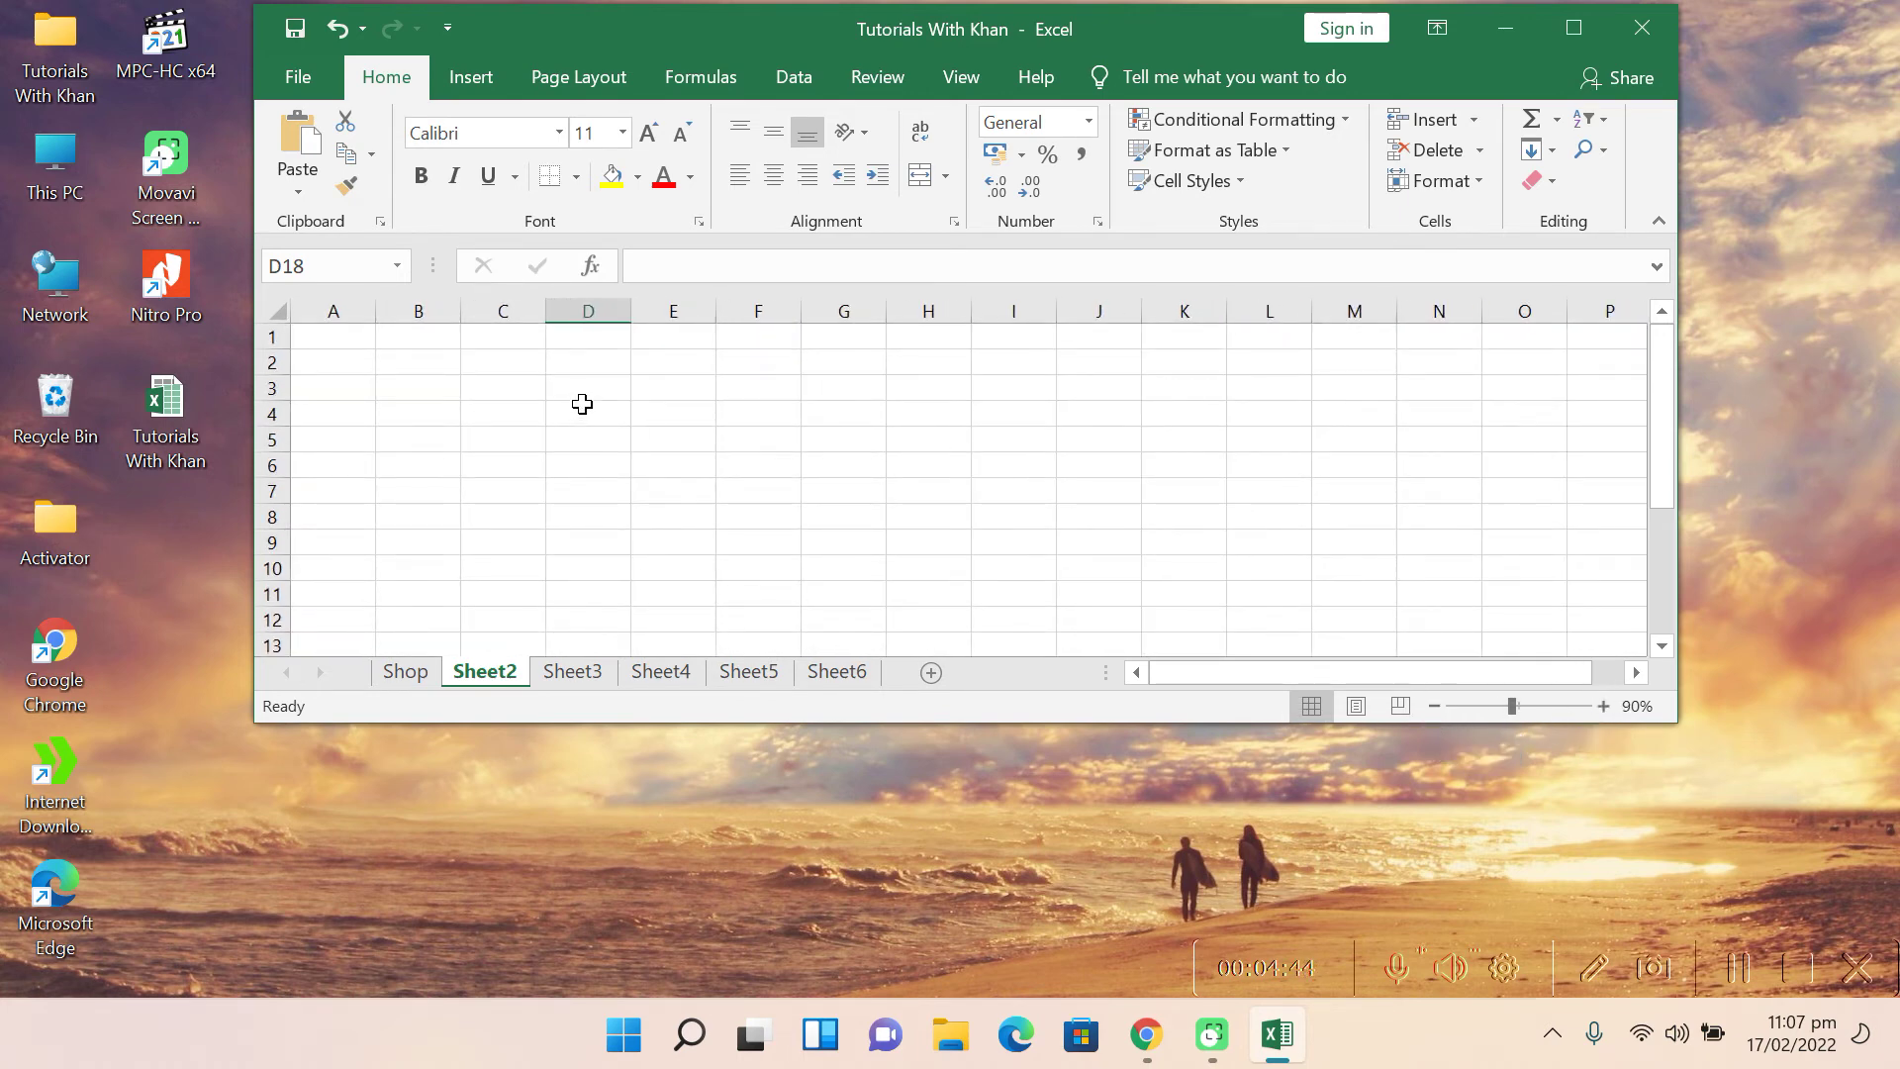
click(1435, 705)
click(1433, 706)
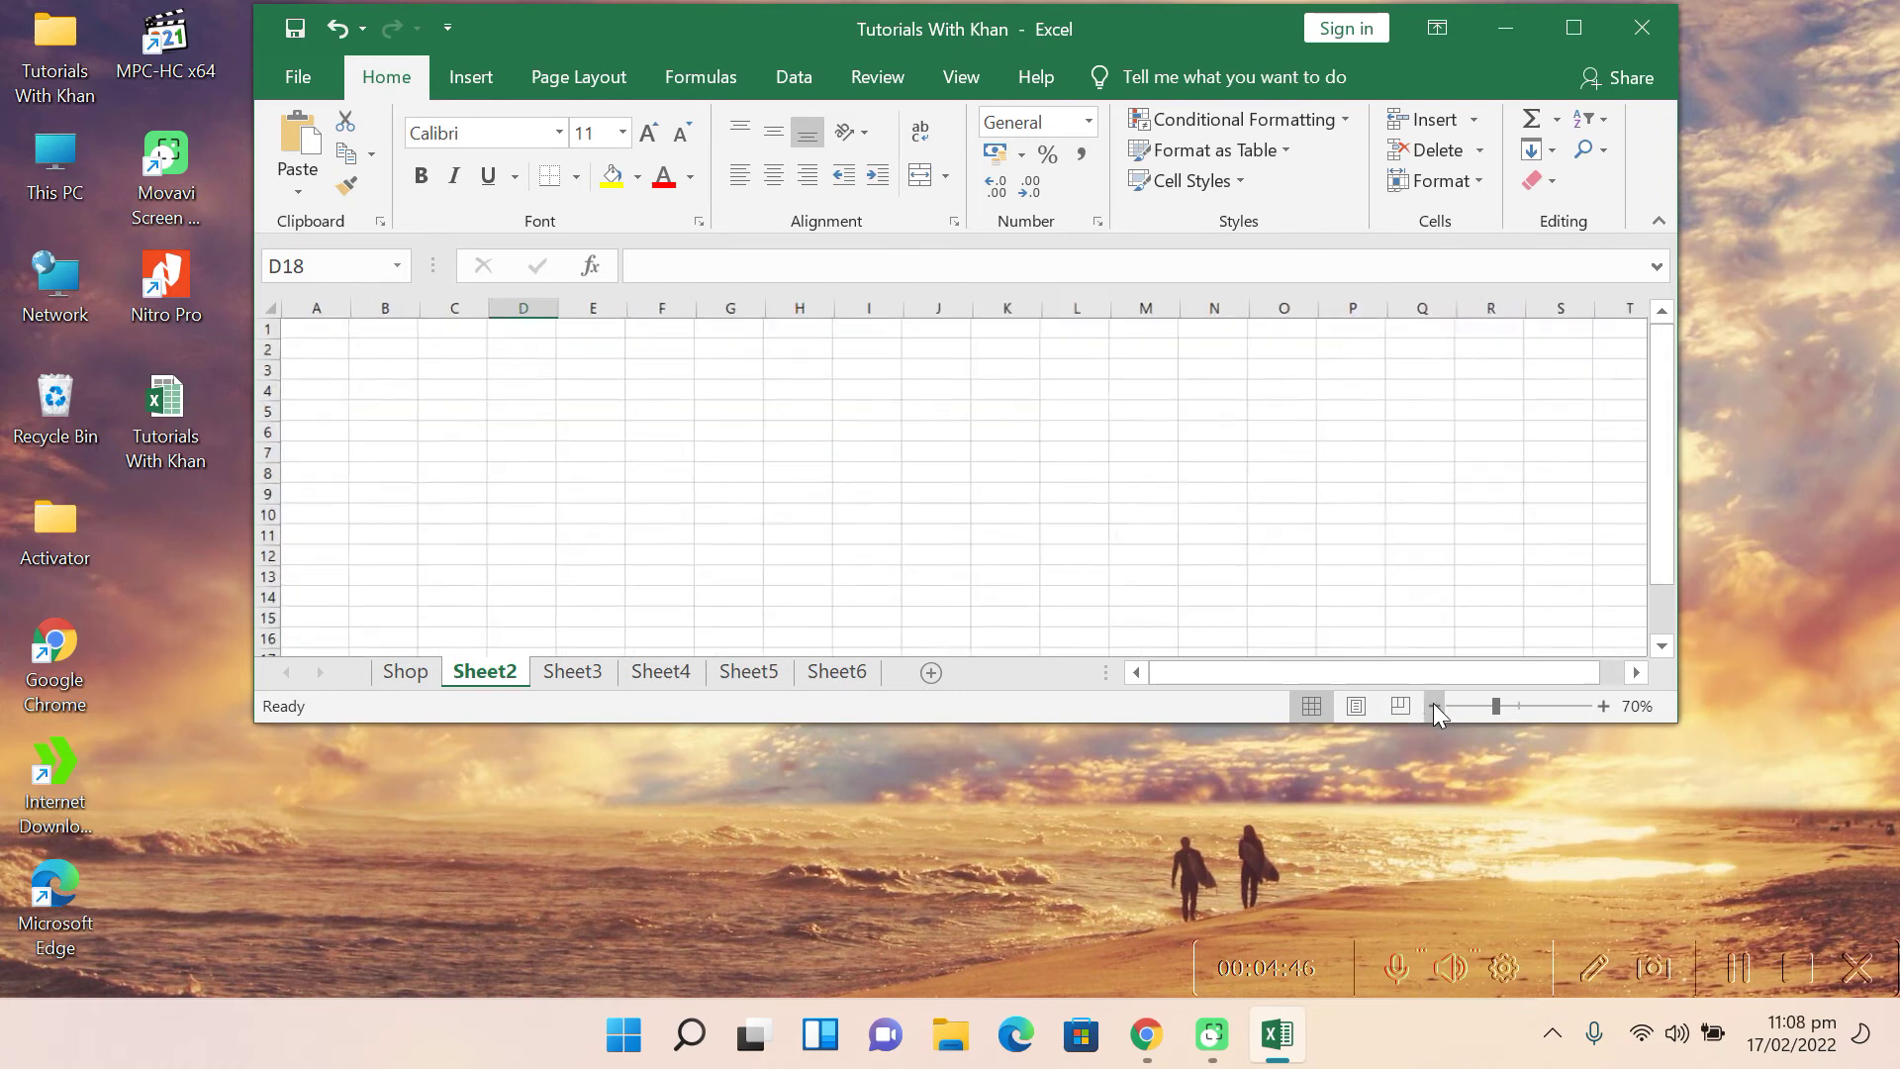
click(1434, 706)
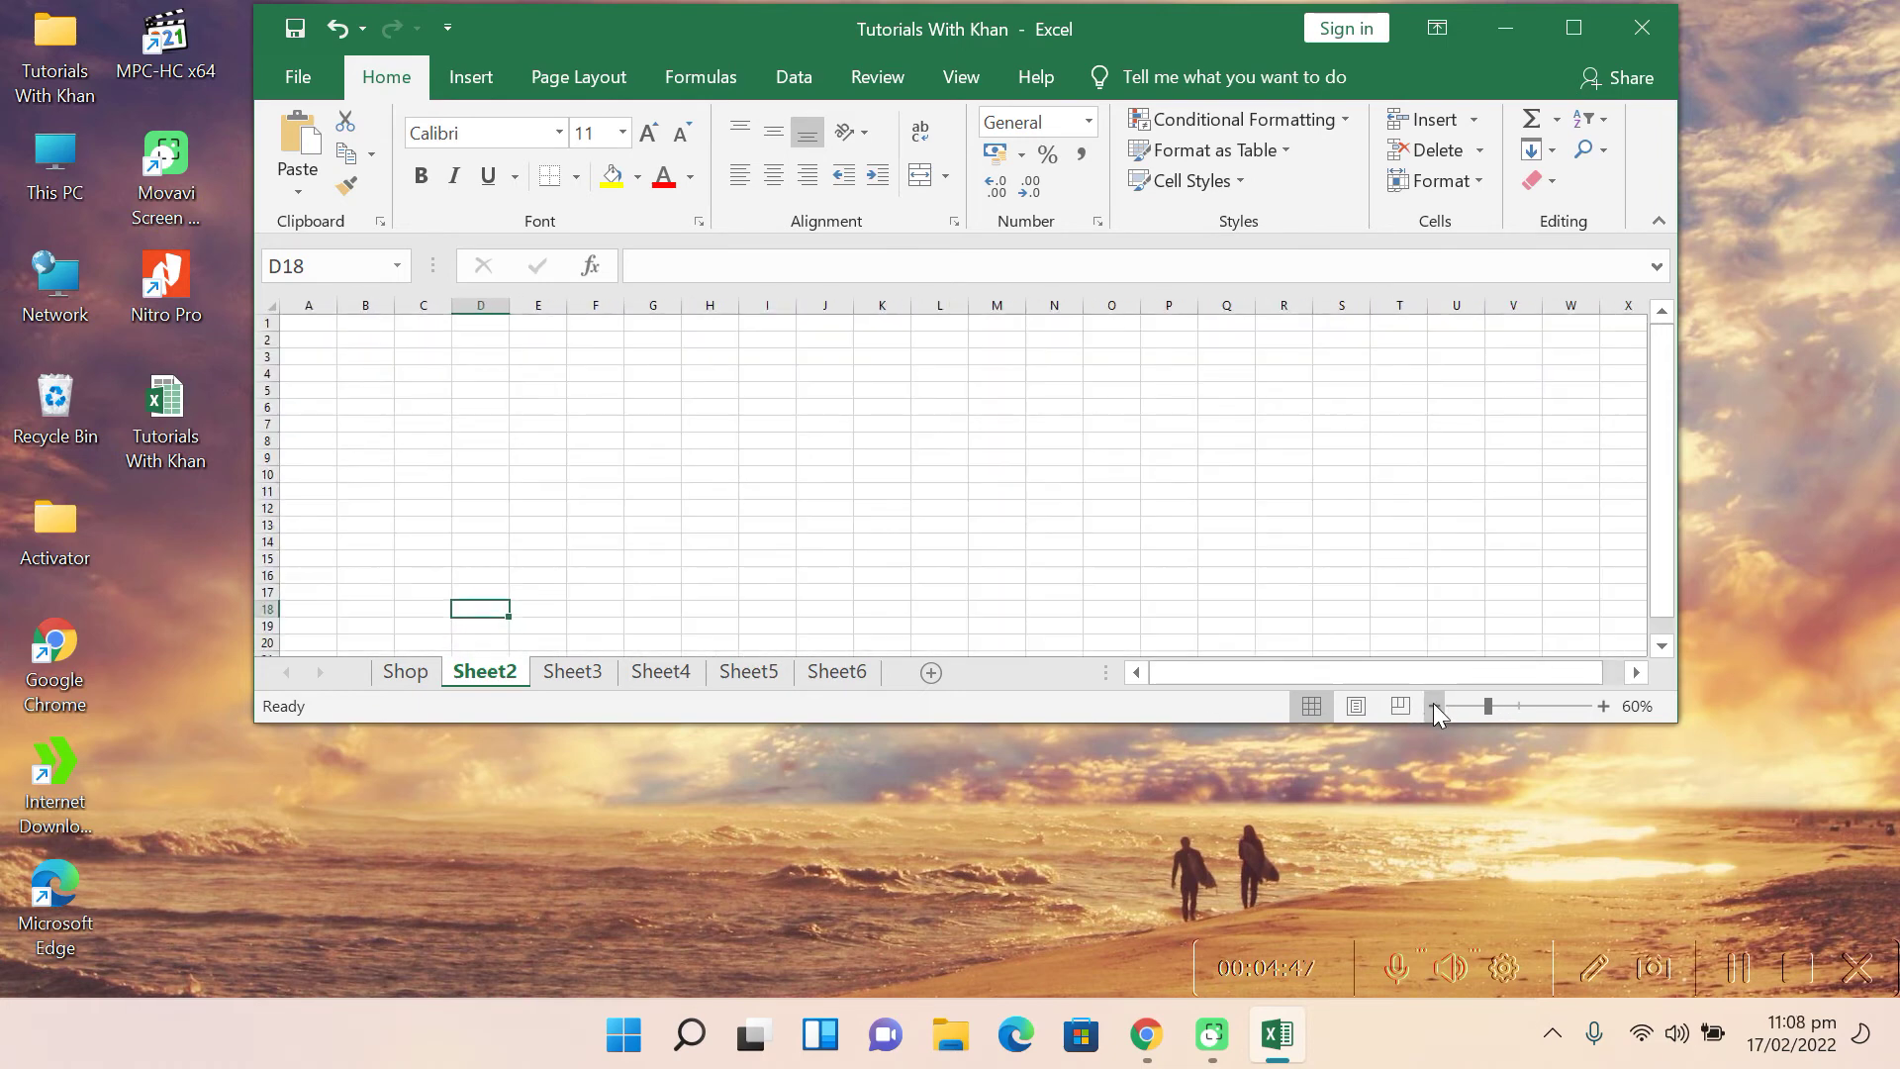
click(1607, 706)
click(1607, 707)
click(1607, 707)
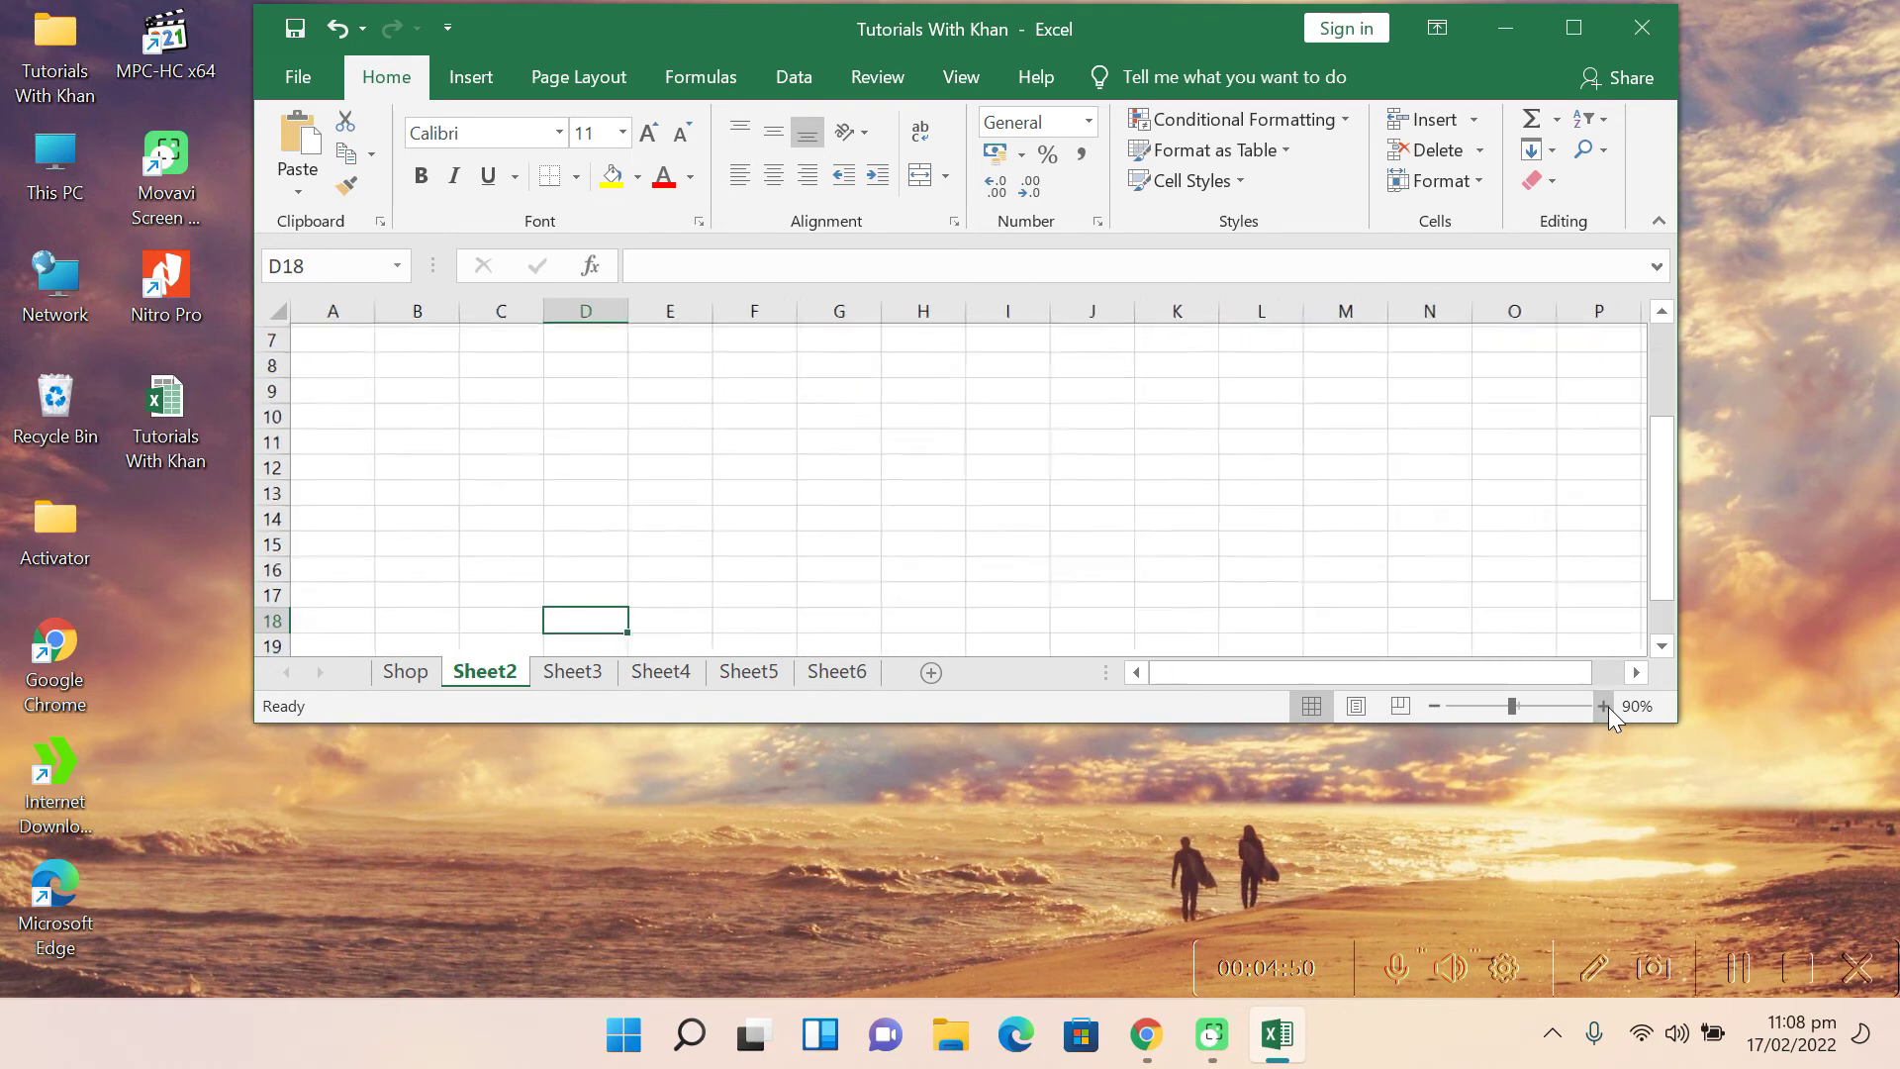
click(1608, 706)
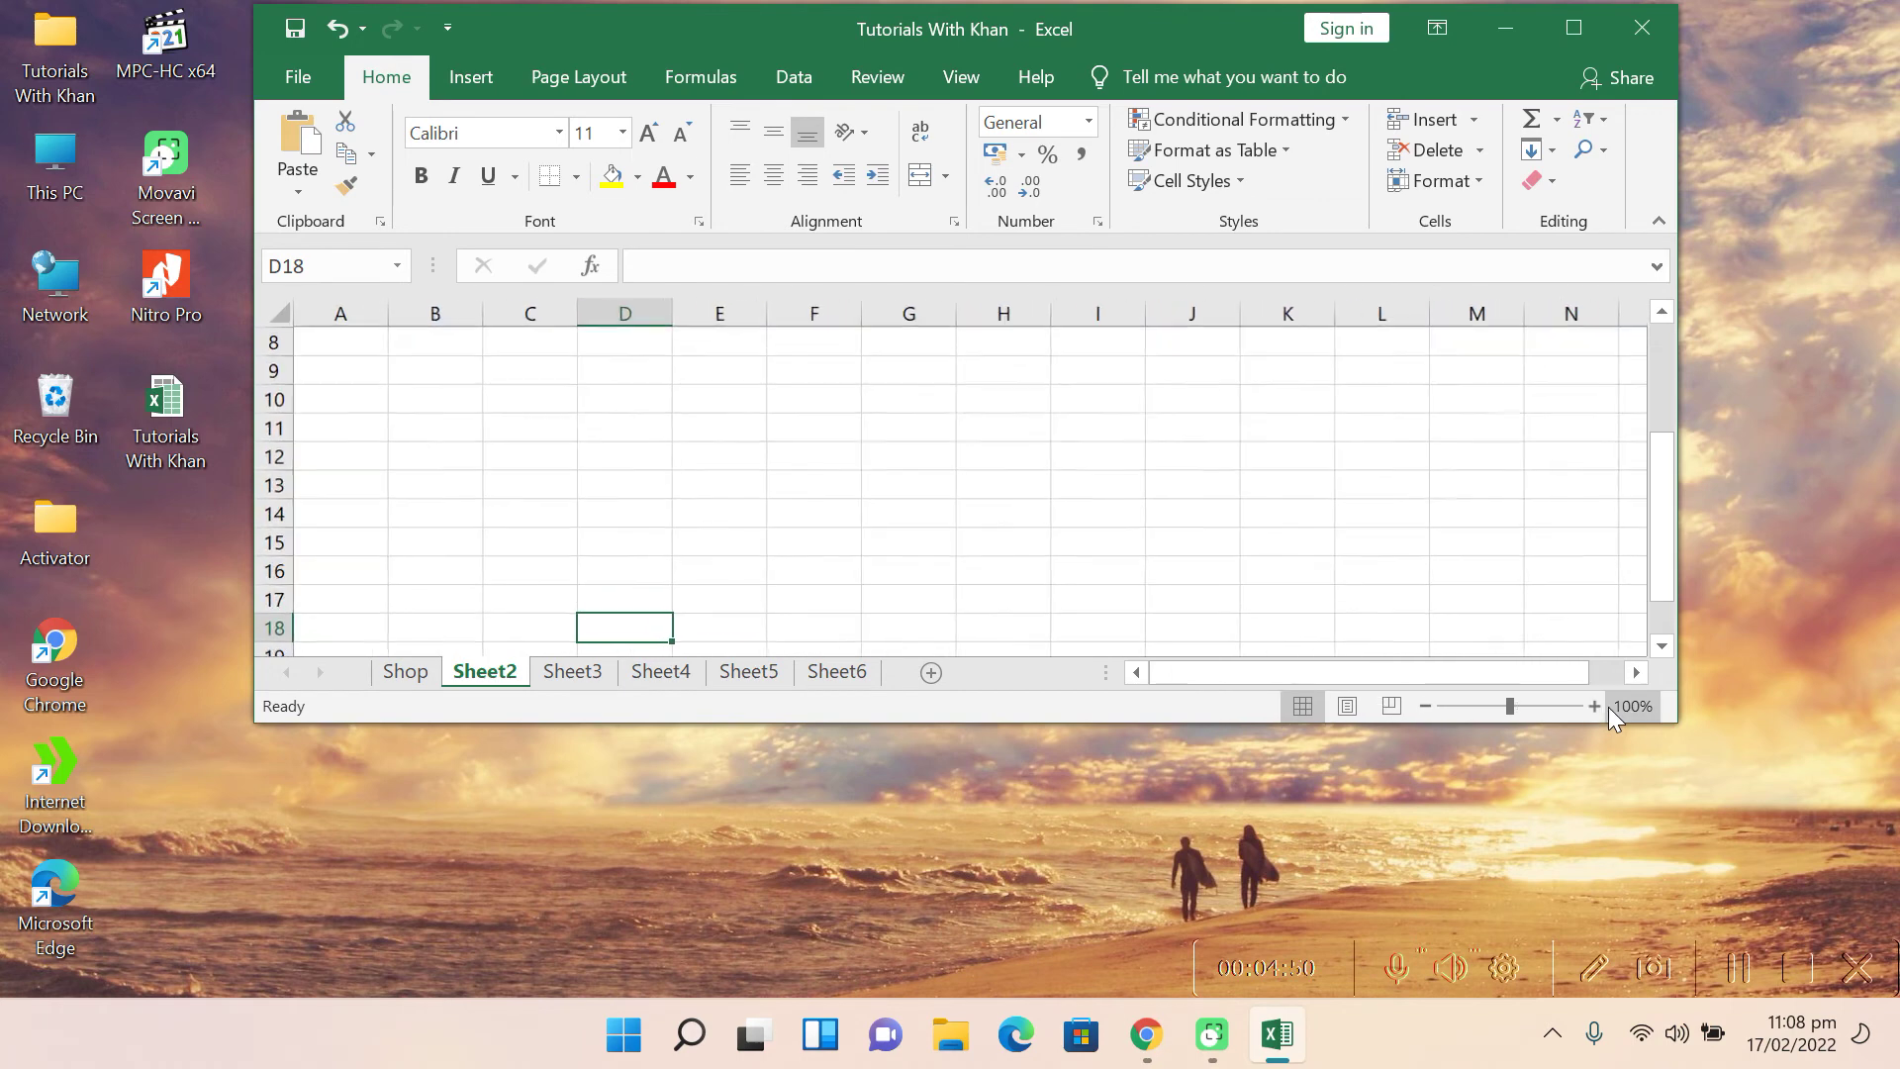
Step: Zoom the sheet out to 70%, back in, then out to 60%
click(1425, 707)
click(1425, 706)
click(1425, 707)
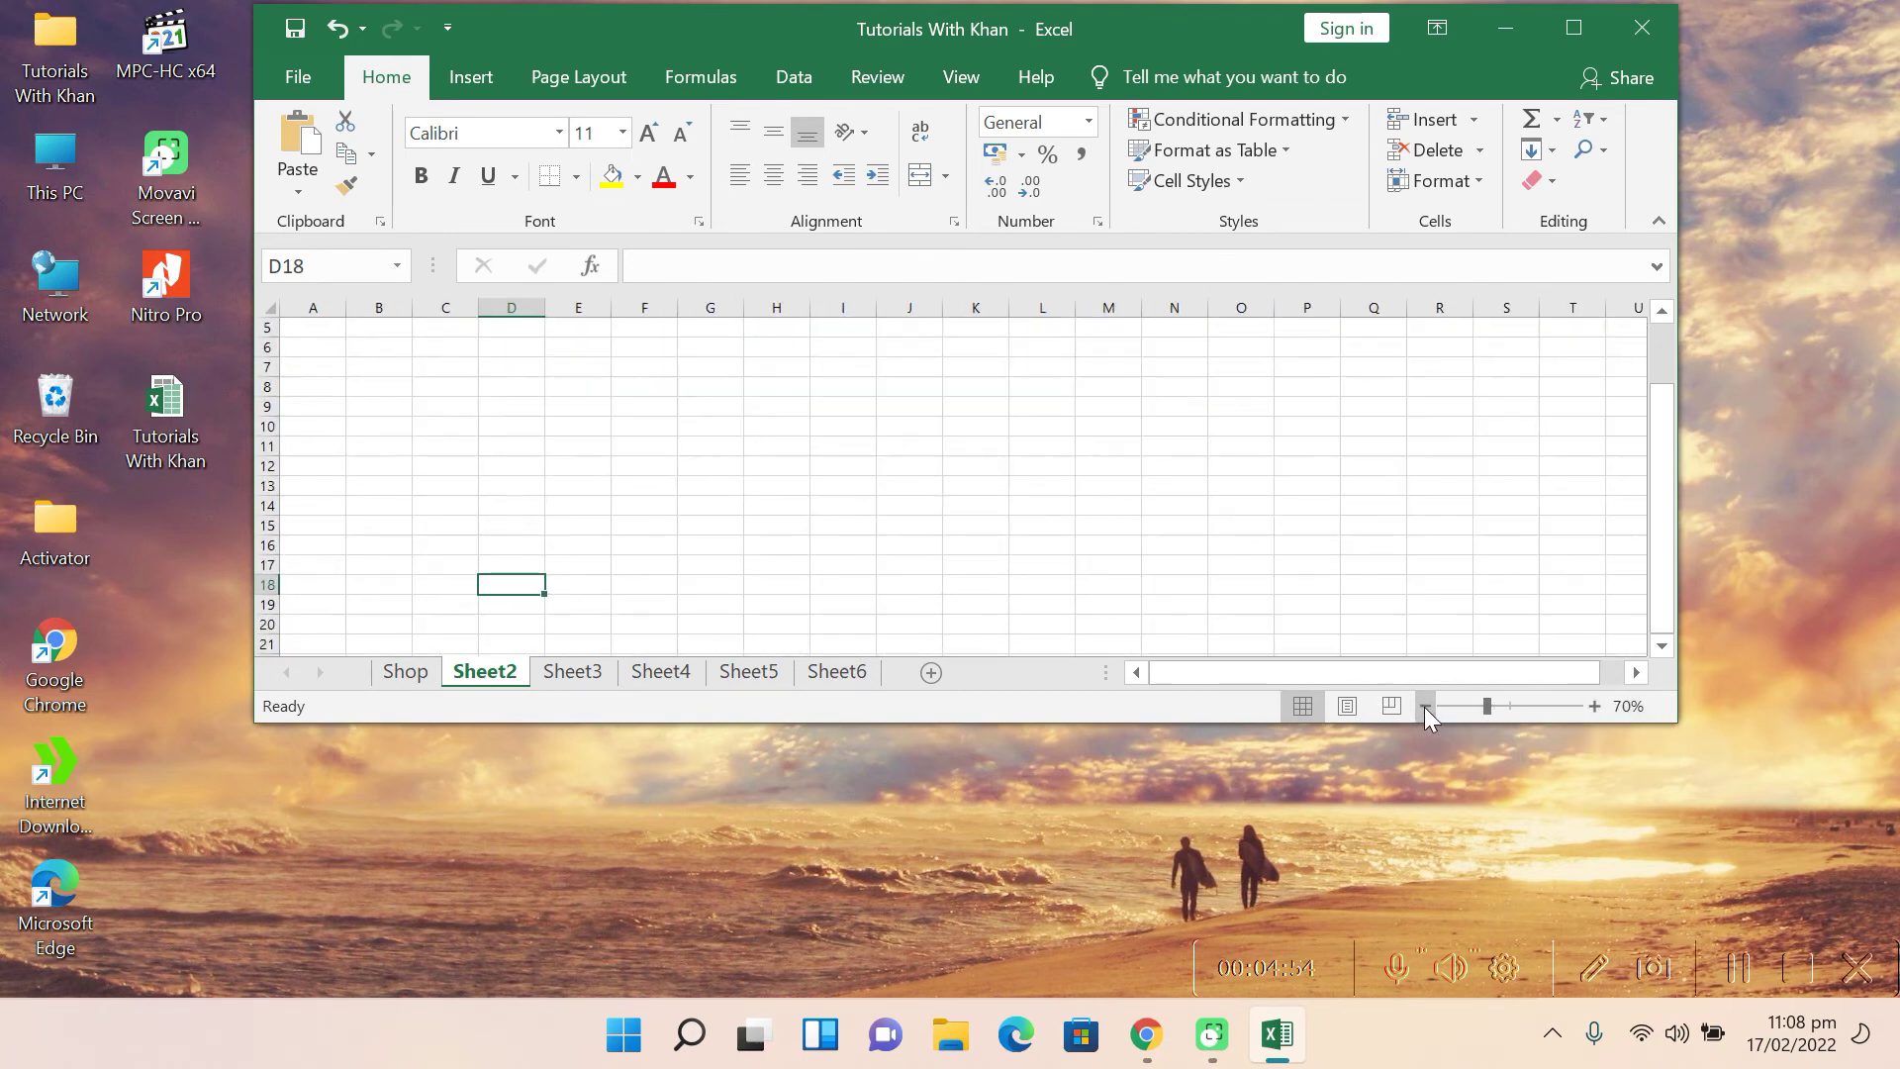
click(1595, 706)
click(1595, 706)
click(1595, 706)
click(1425, 705)
click(1428, 707)
click(1428, 707)
click(1428, 707)
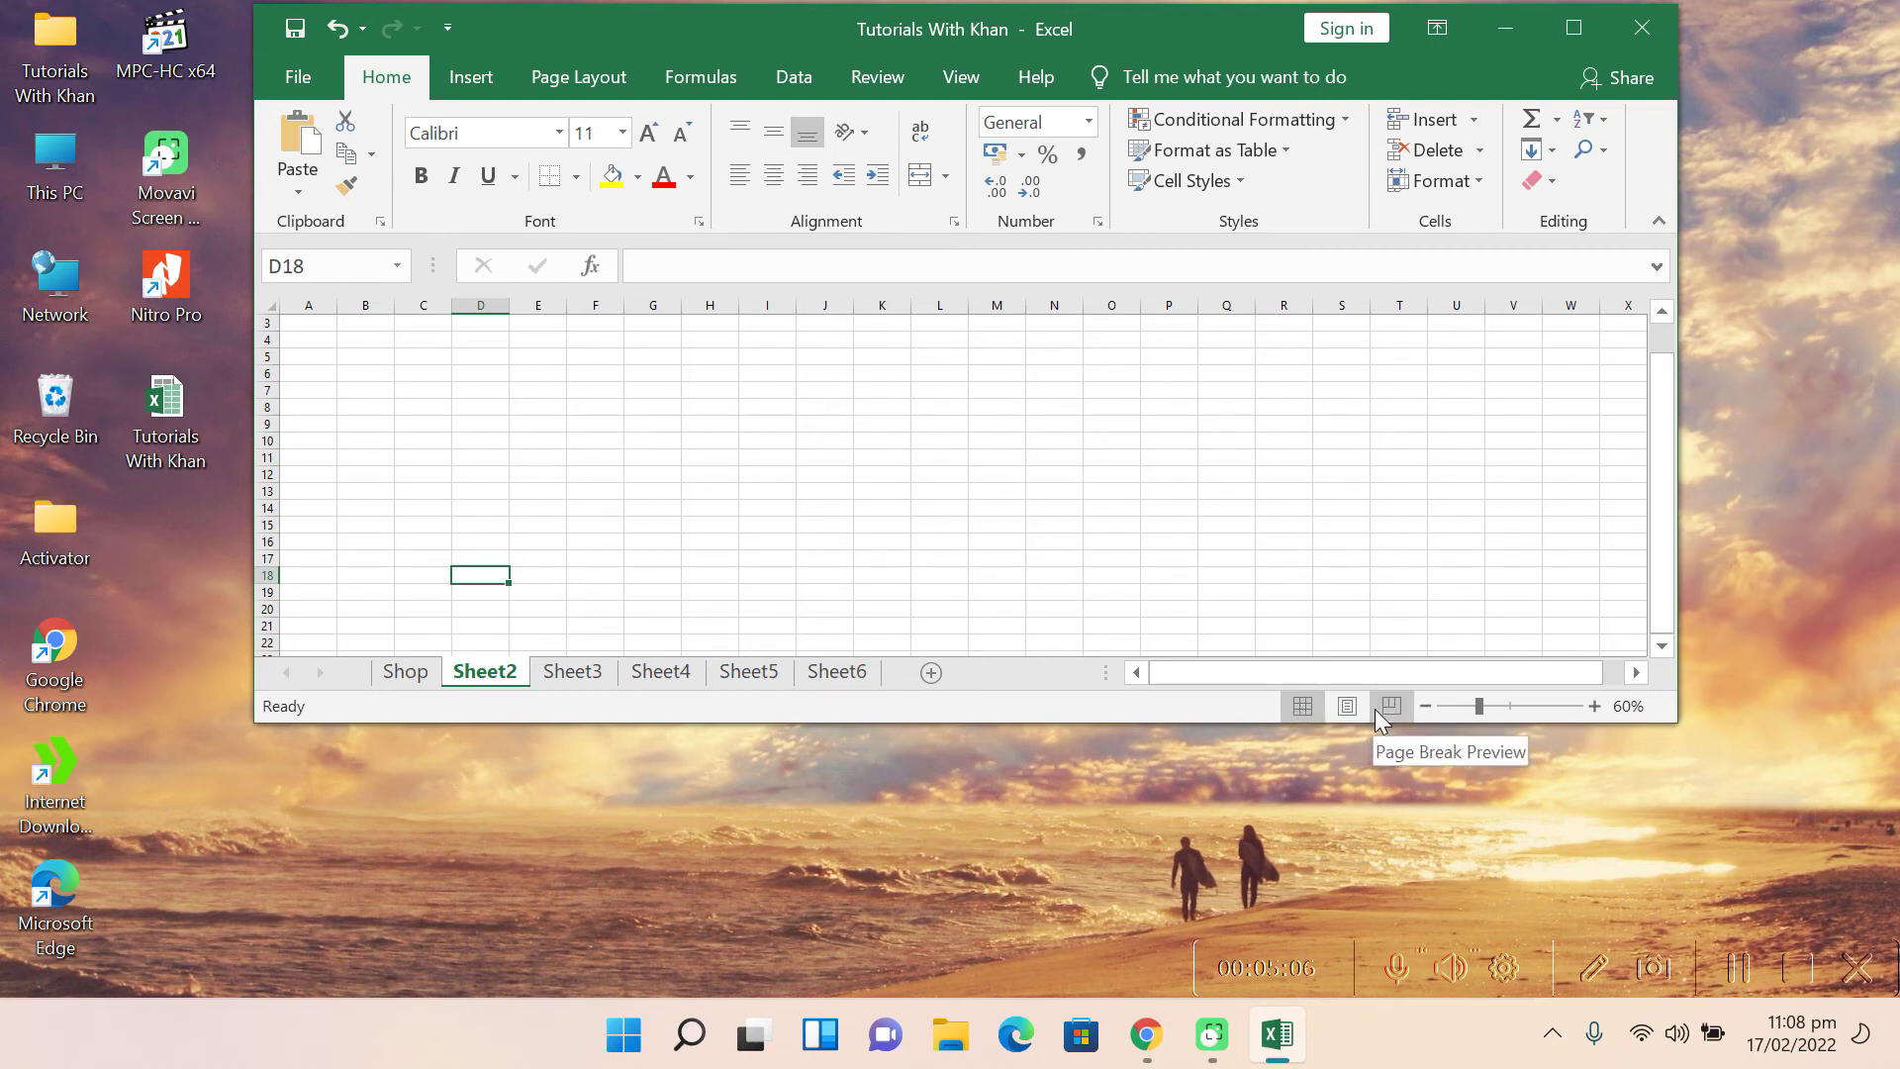
Step: Maximize and restore the window, zoom back to 100%, then maximize to full screen
click(1573, 28)
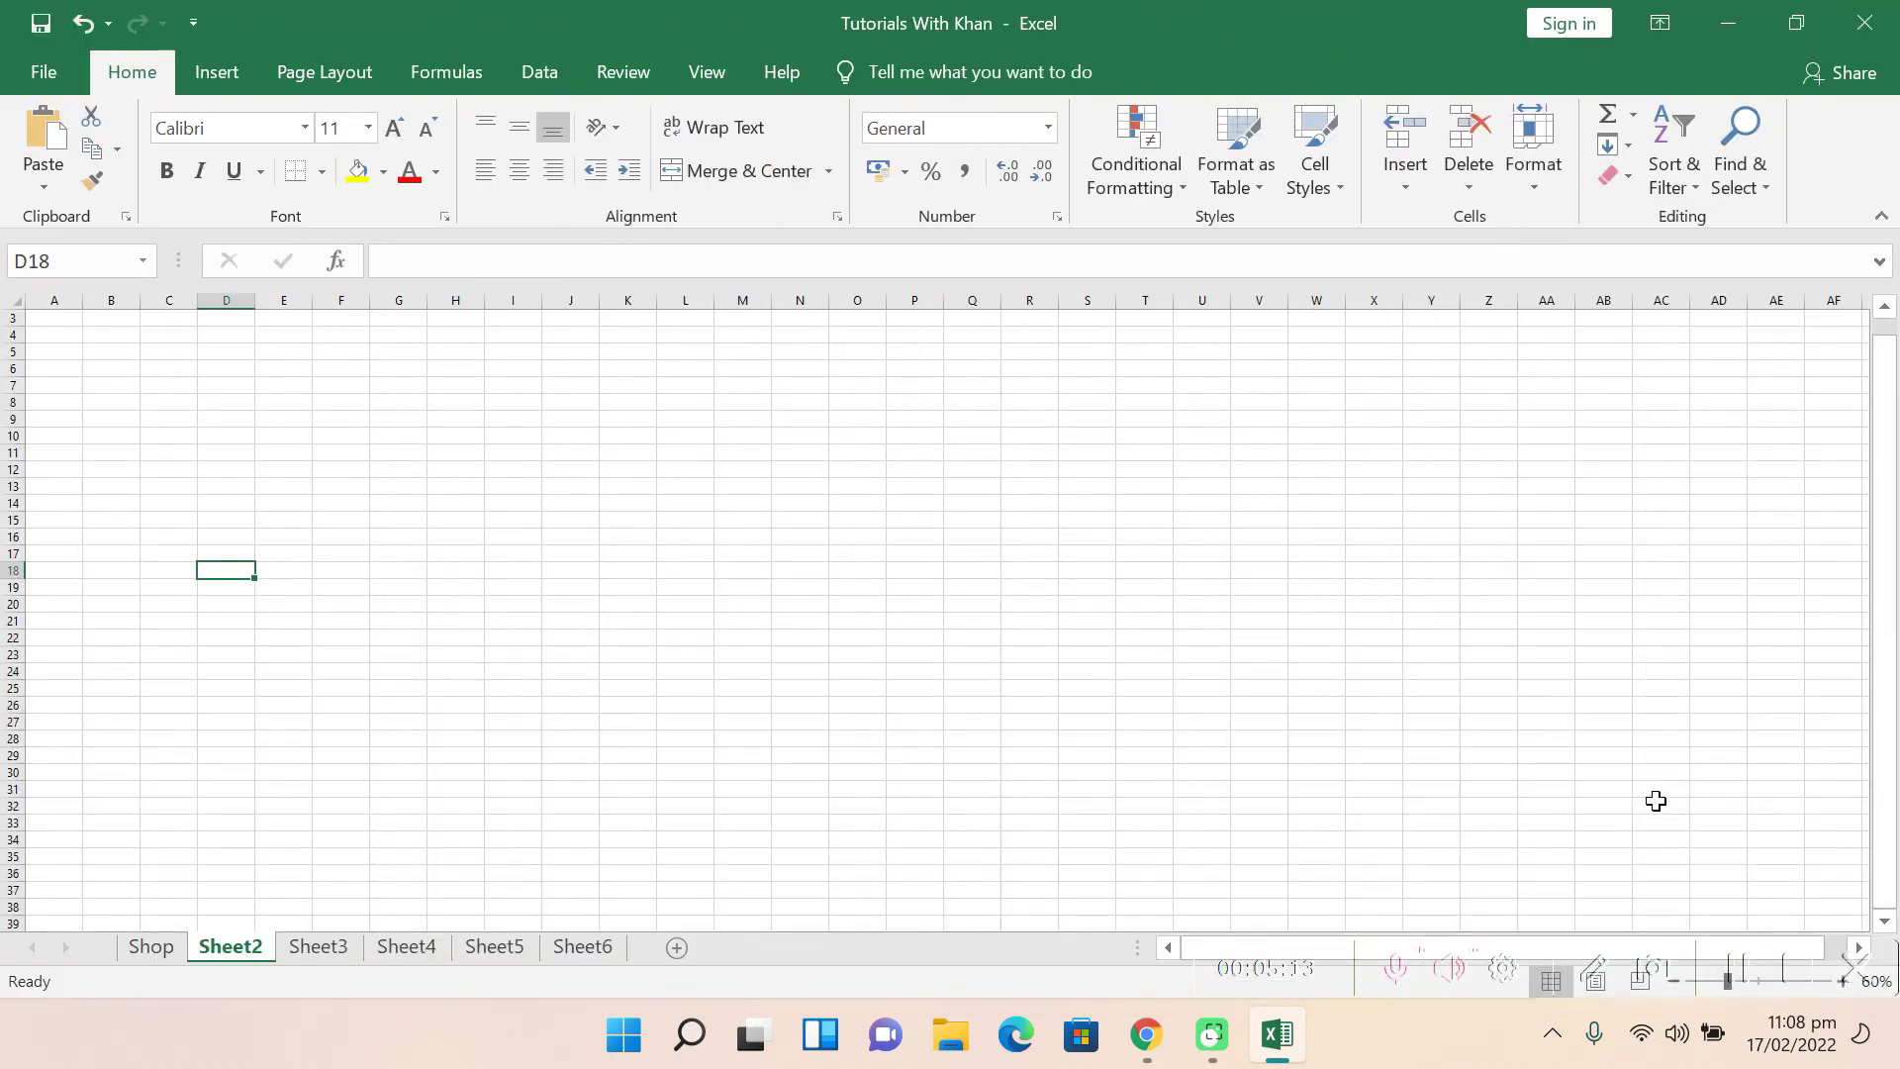
click(1799, 23)
click(1599, 708)
click(1600, 708)
click(1601, 709)
click(1601, 709)
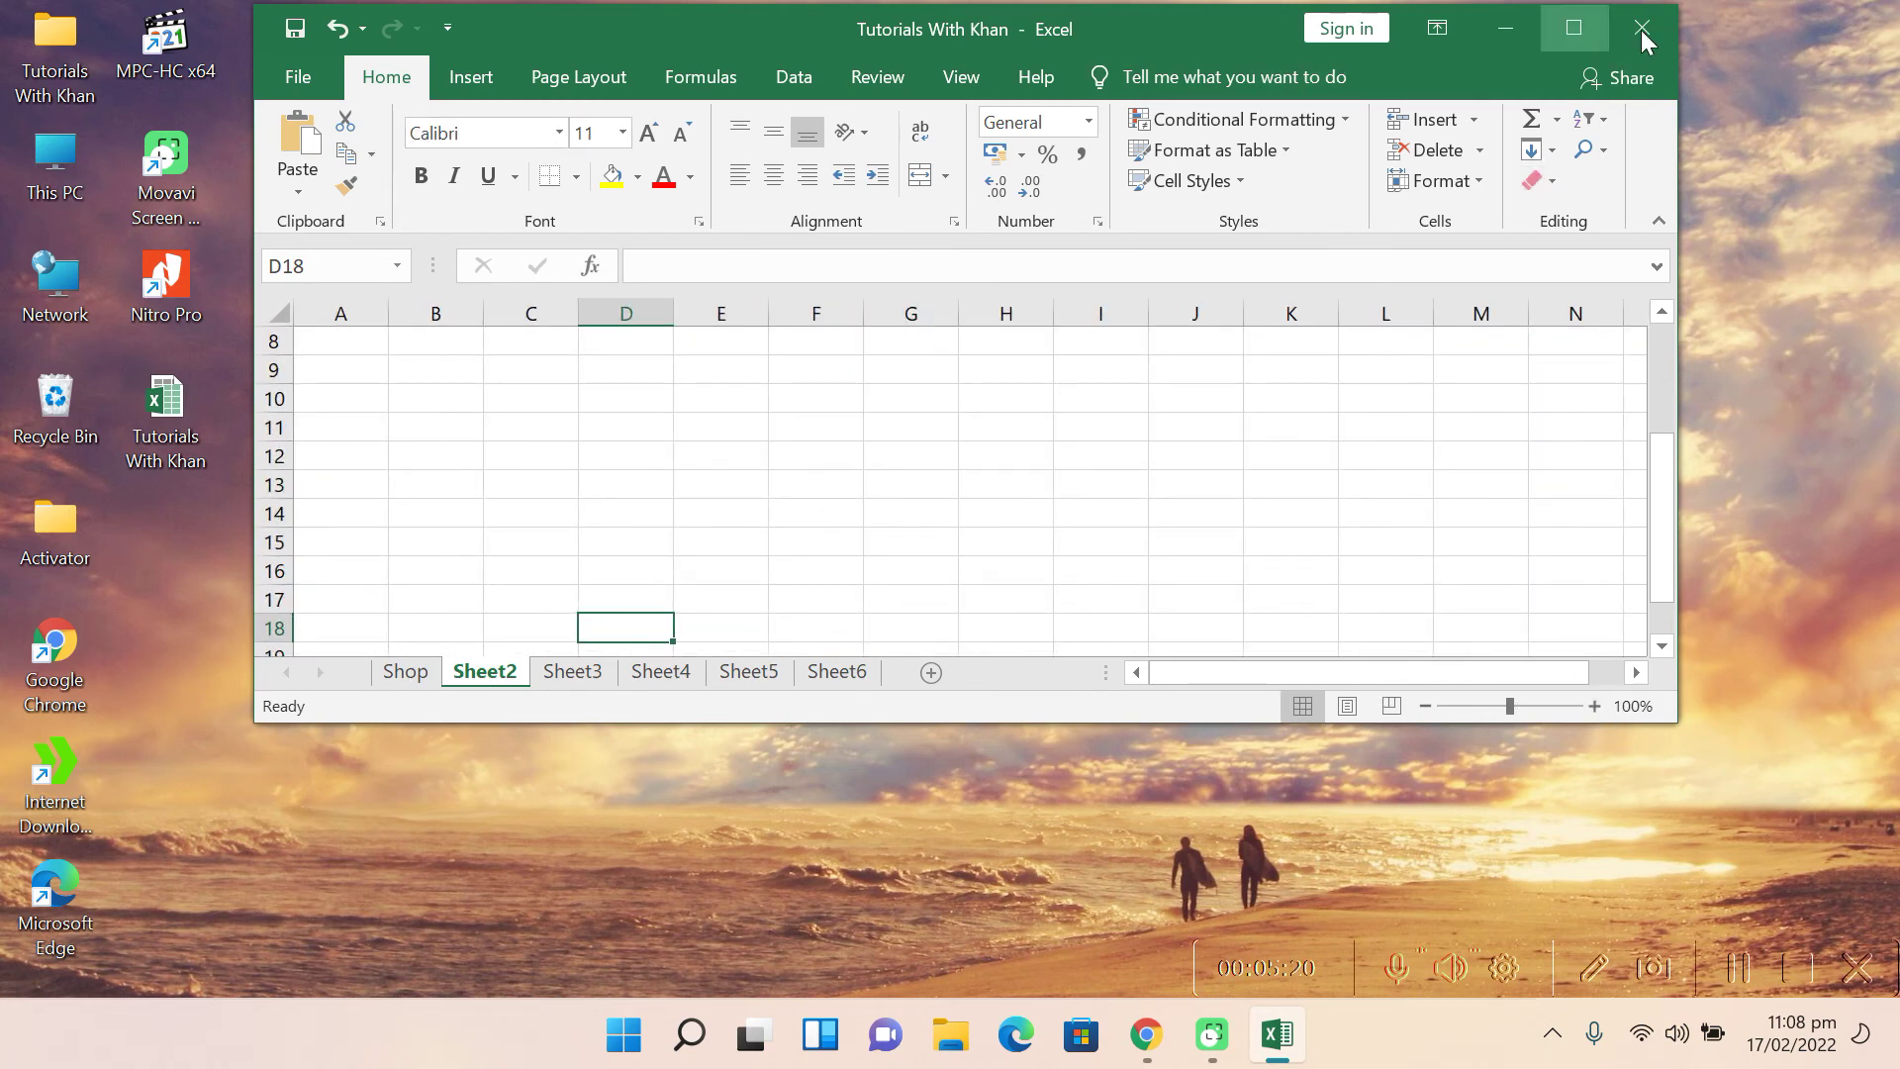
click(1572, 29)
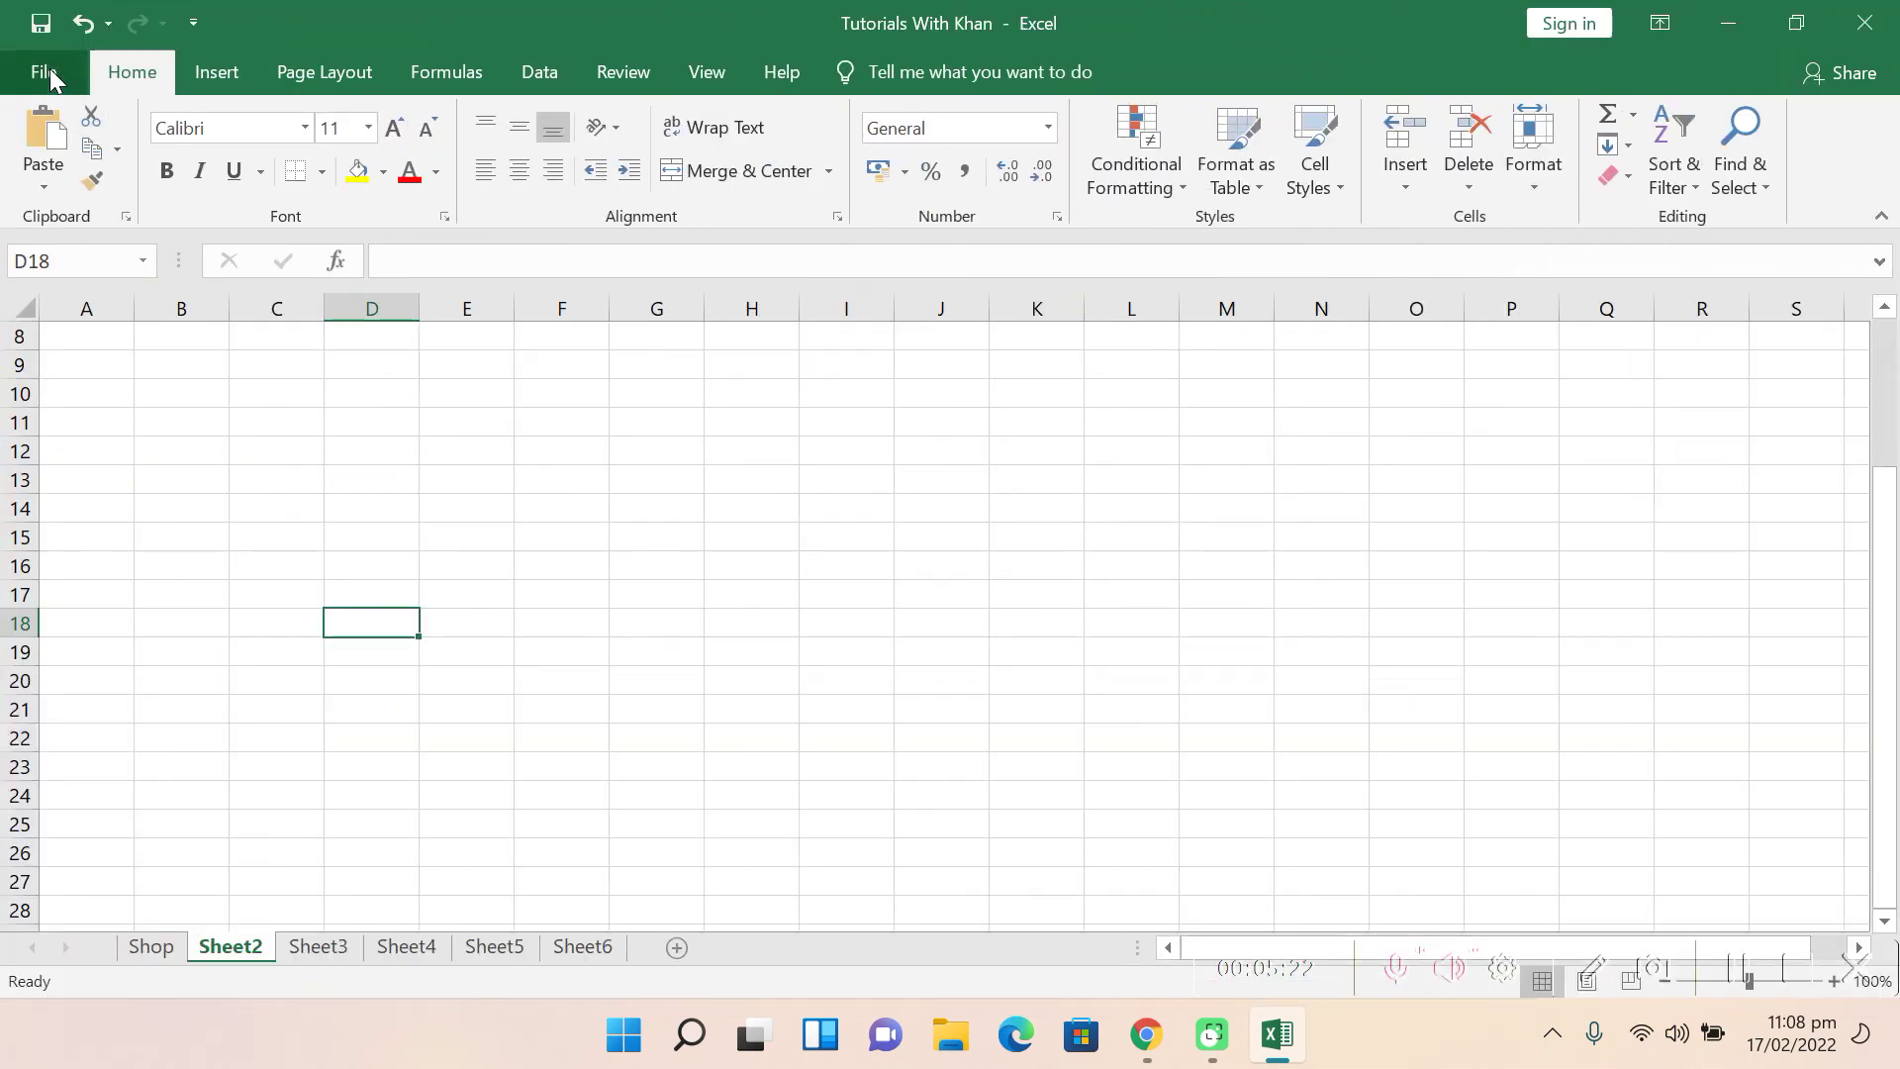
Step: Look through the File menu's New and Open pages, cancelling the Browse dialog
click(47, 73)
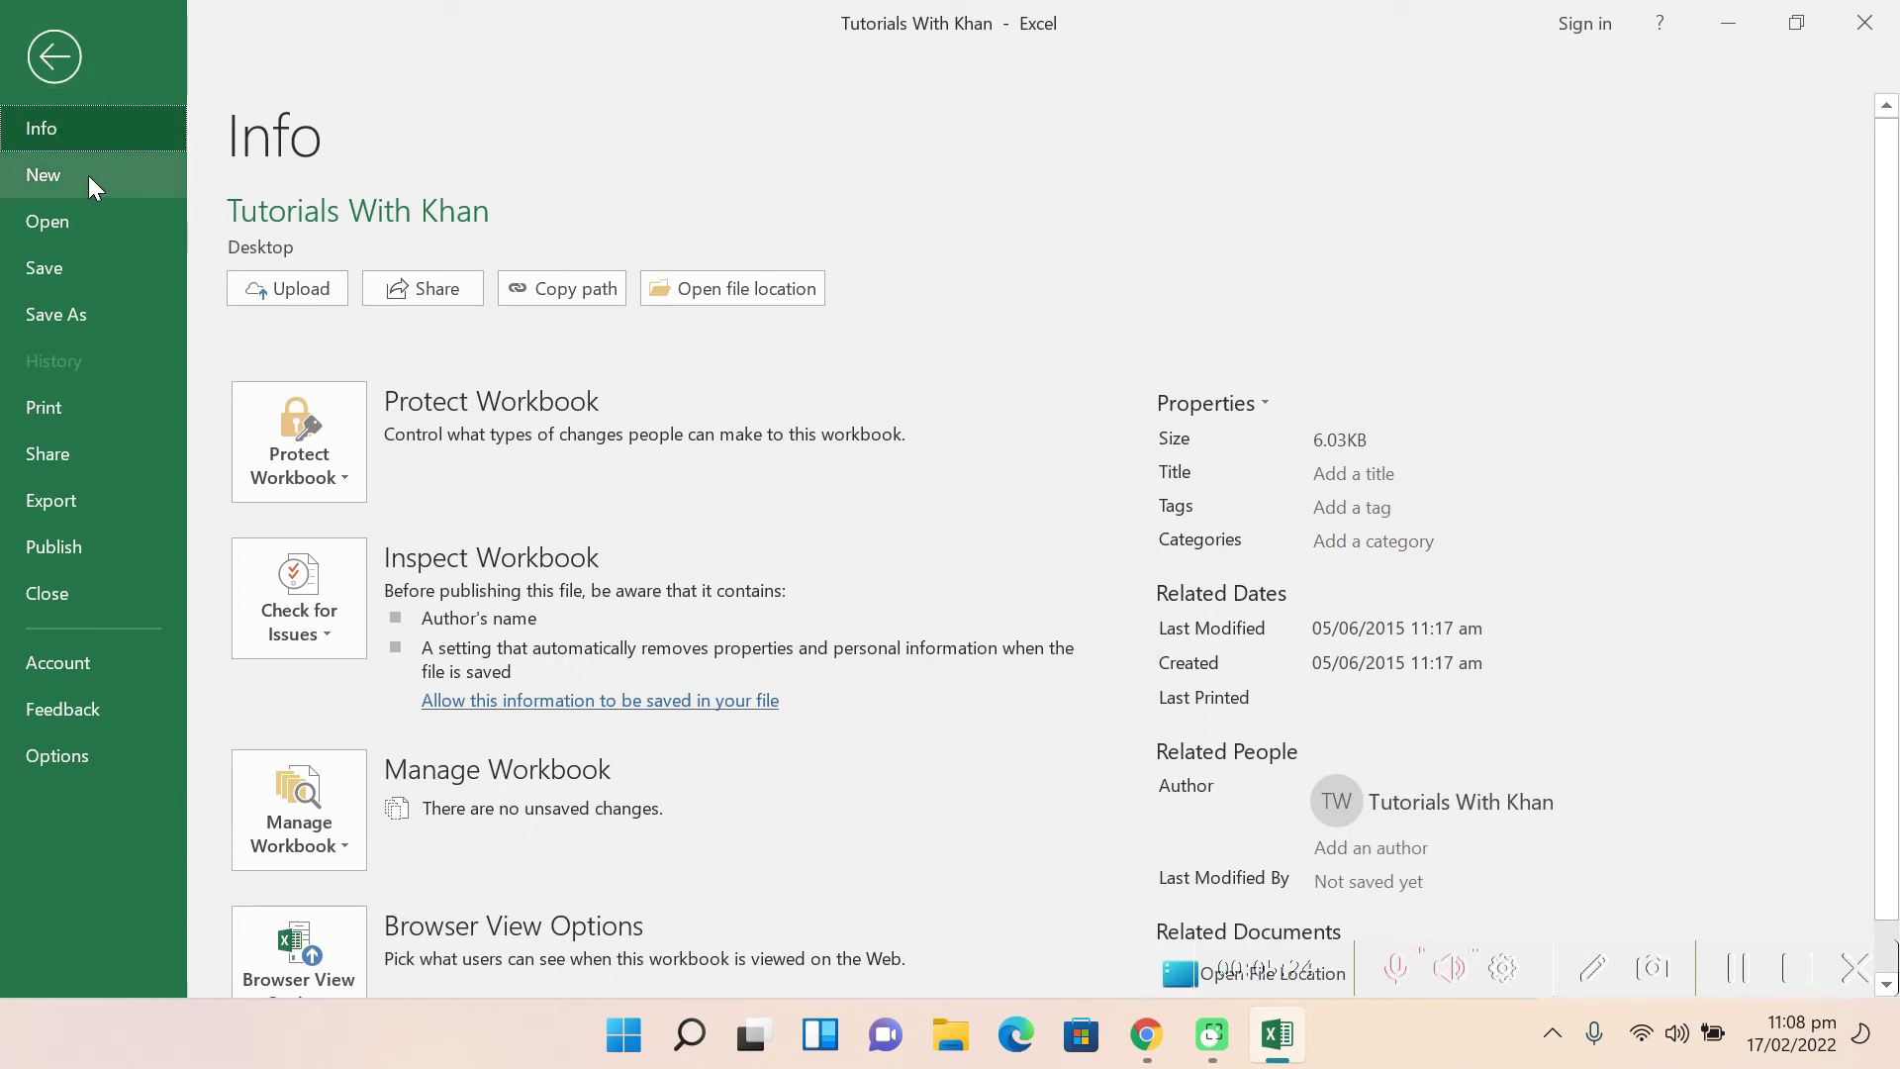
click(87, 175)
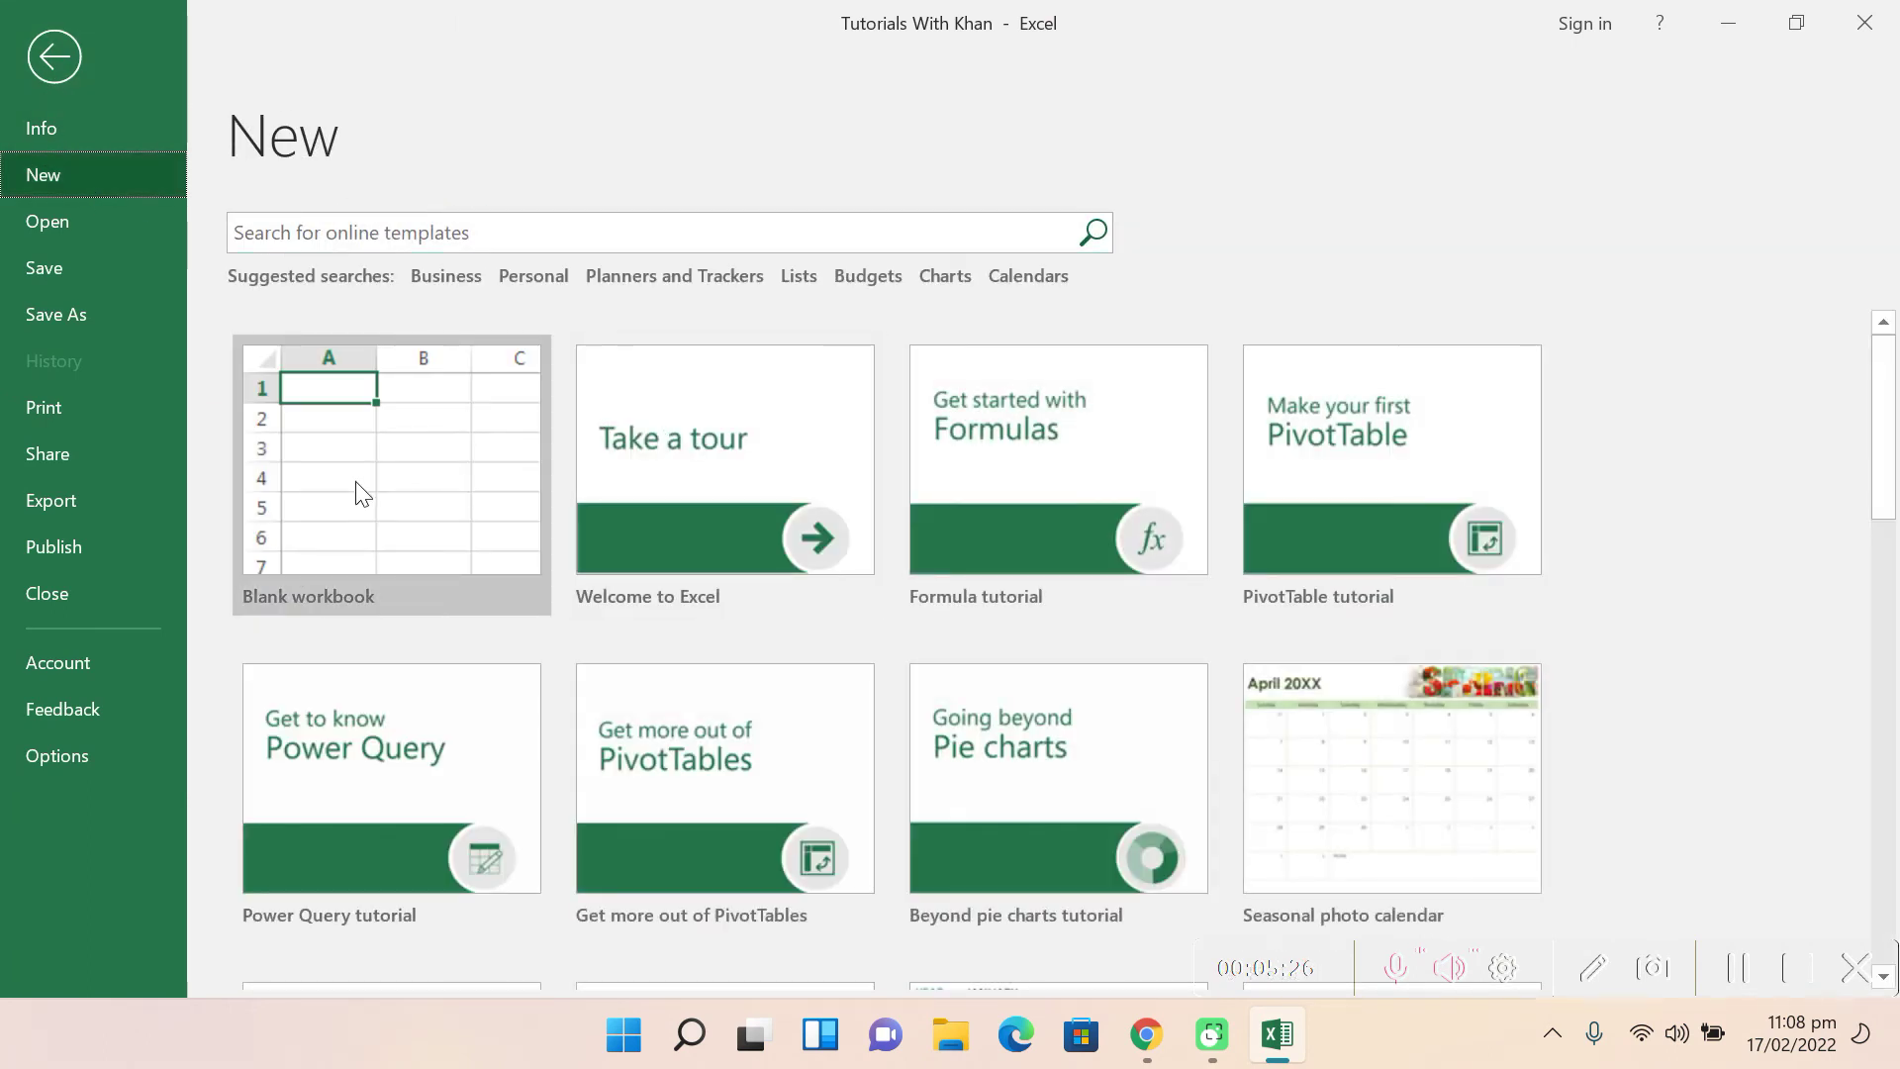
click(73, 222)
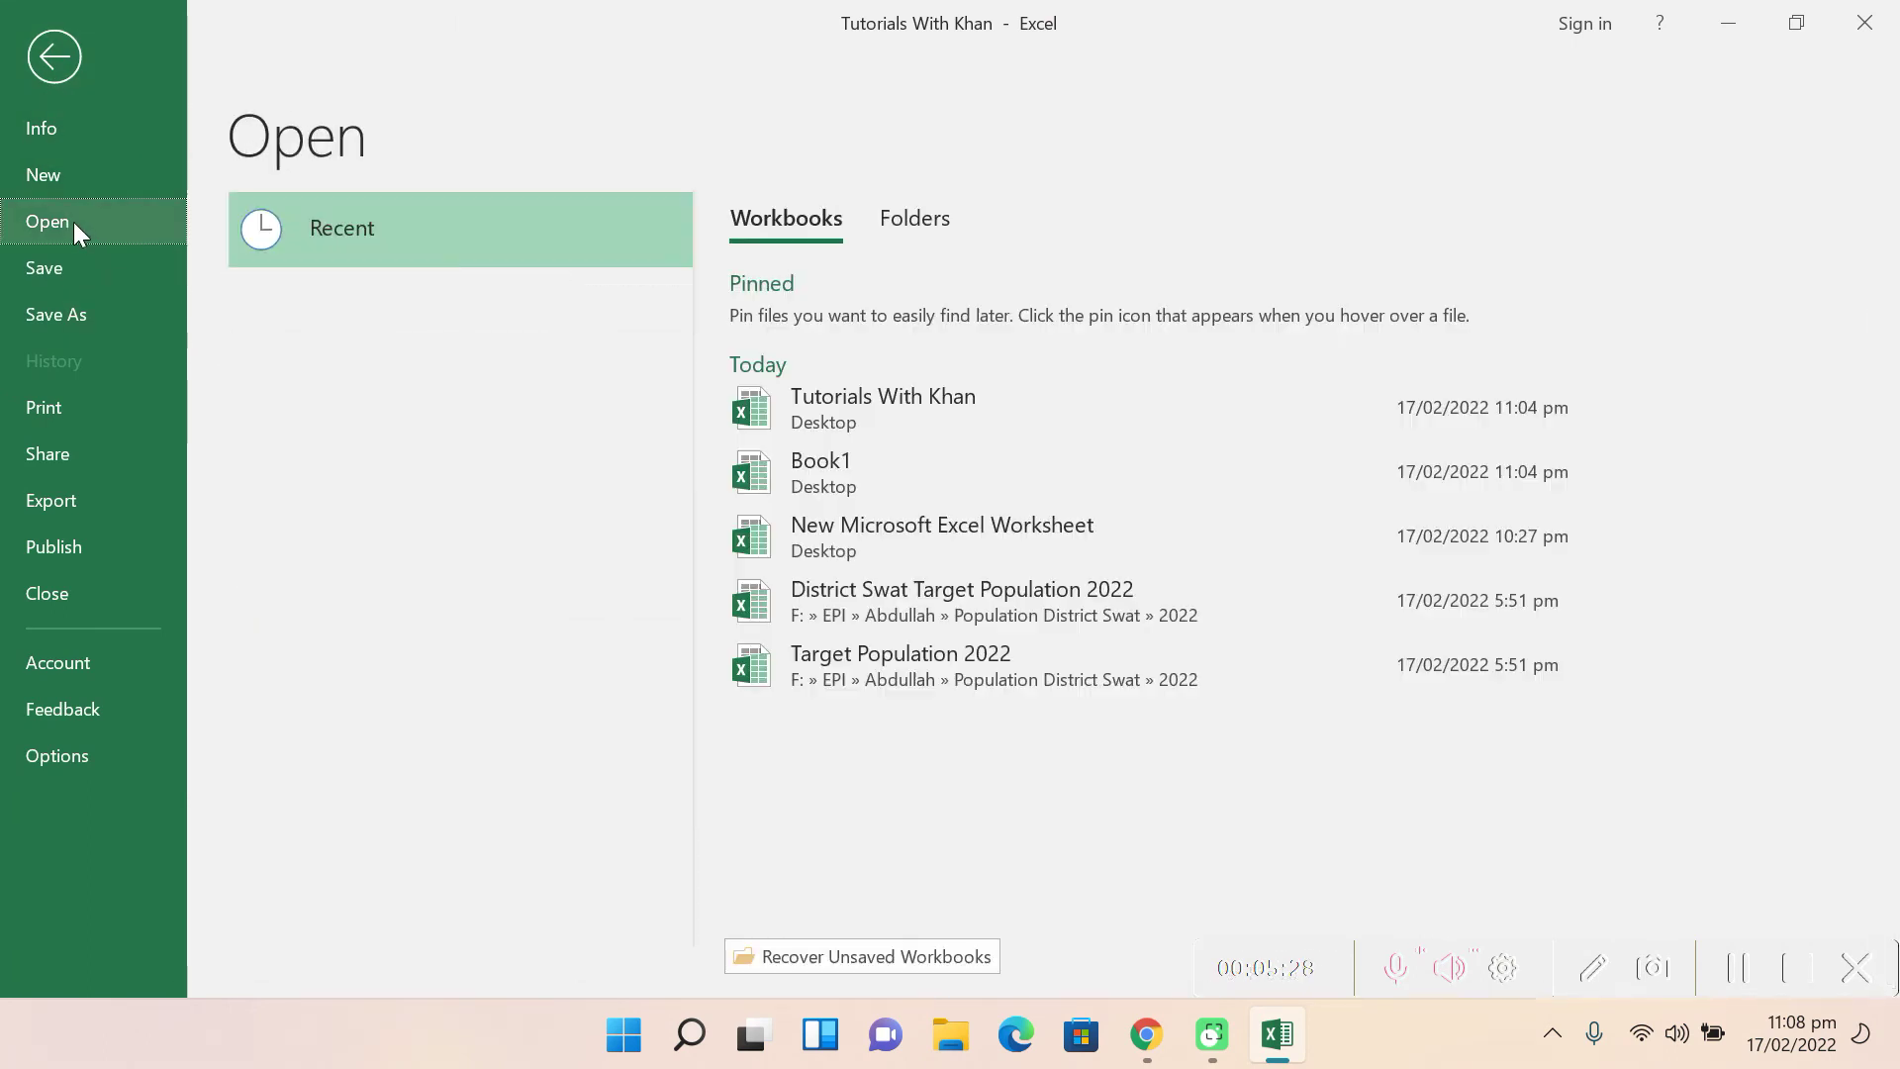
click(425, 542)
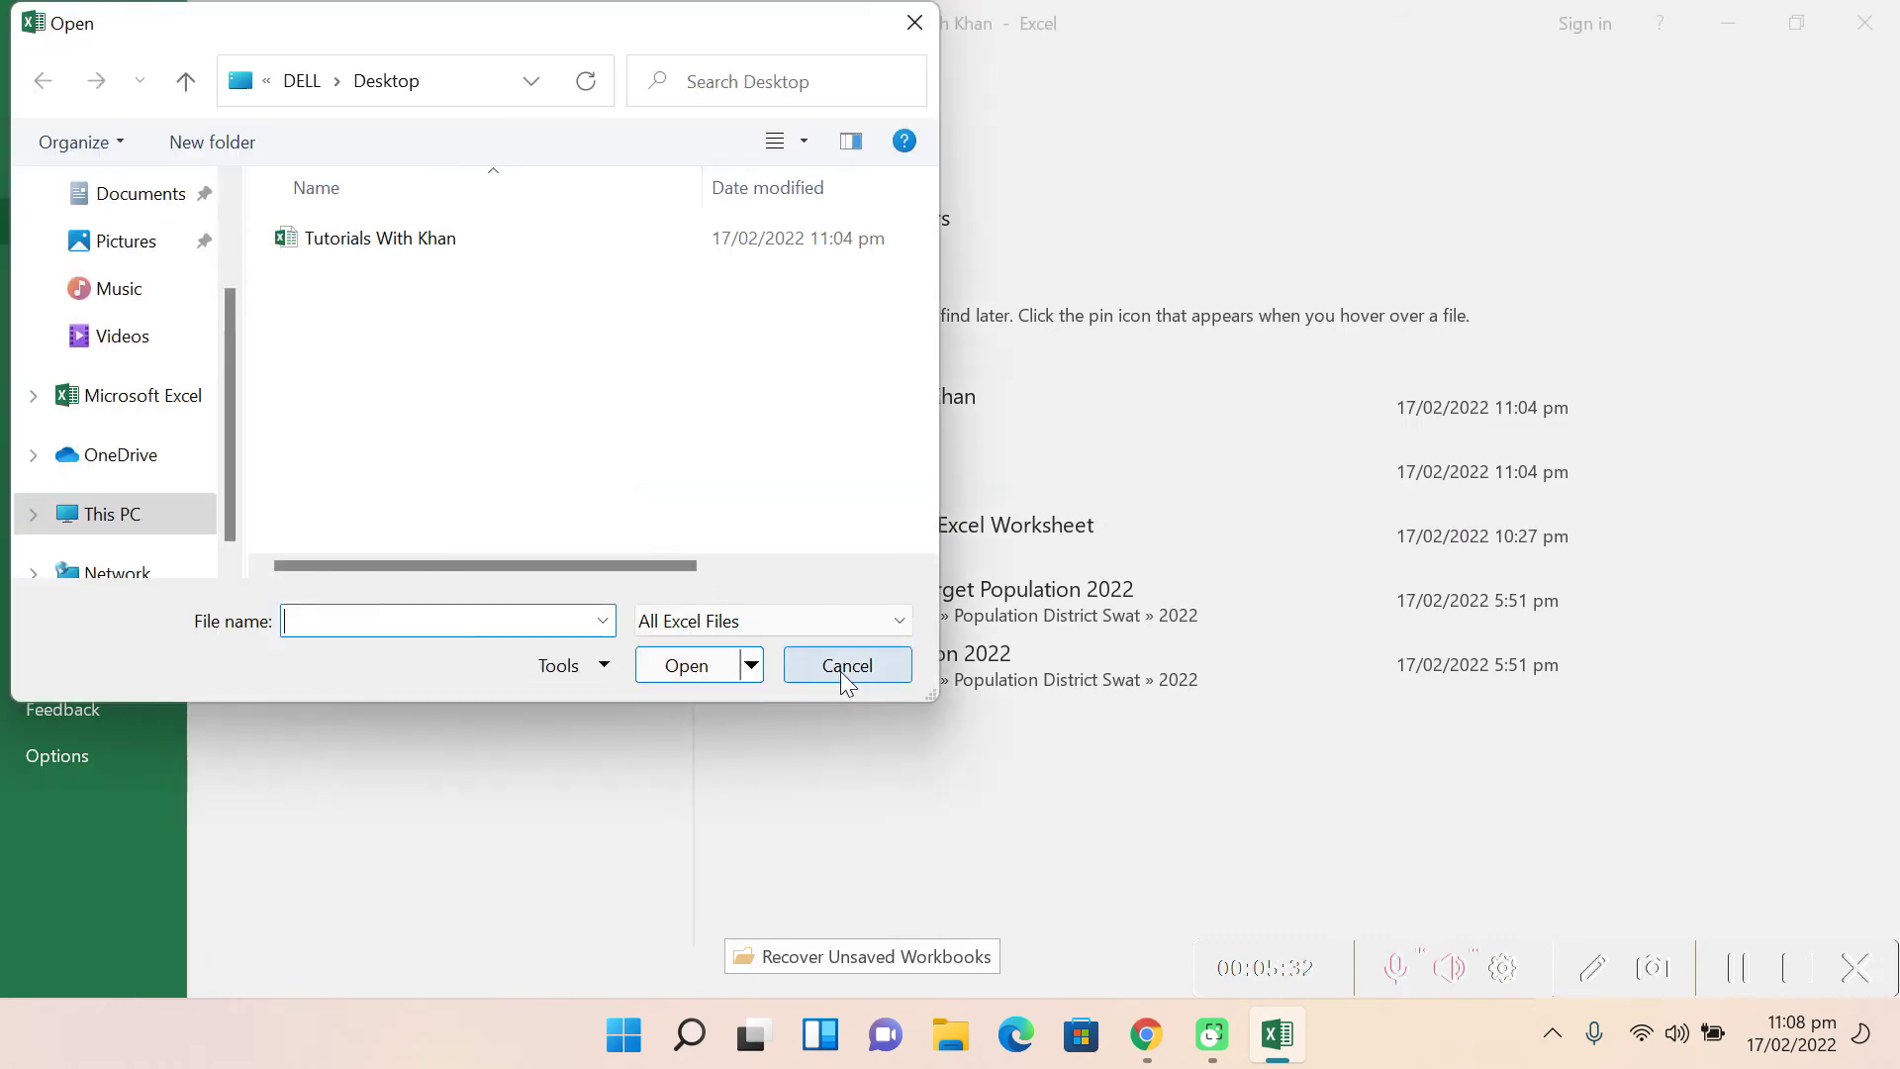
click(840, 663)
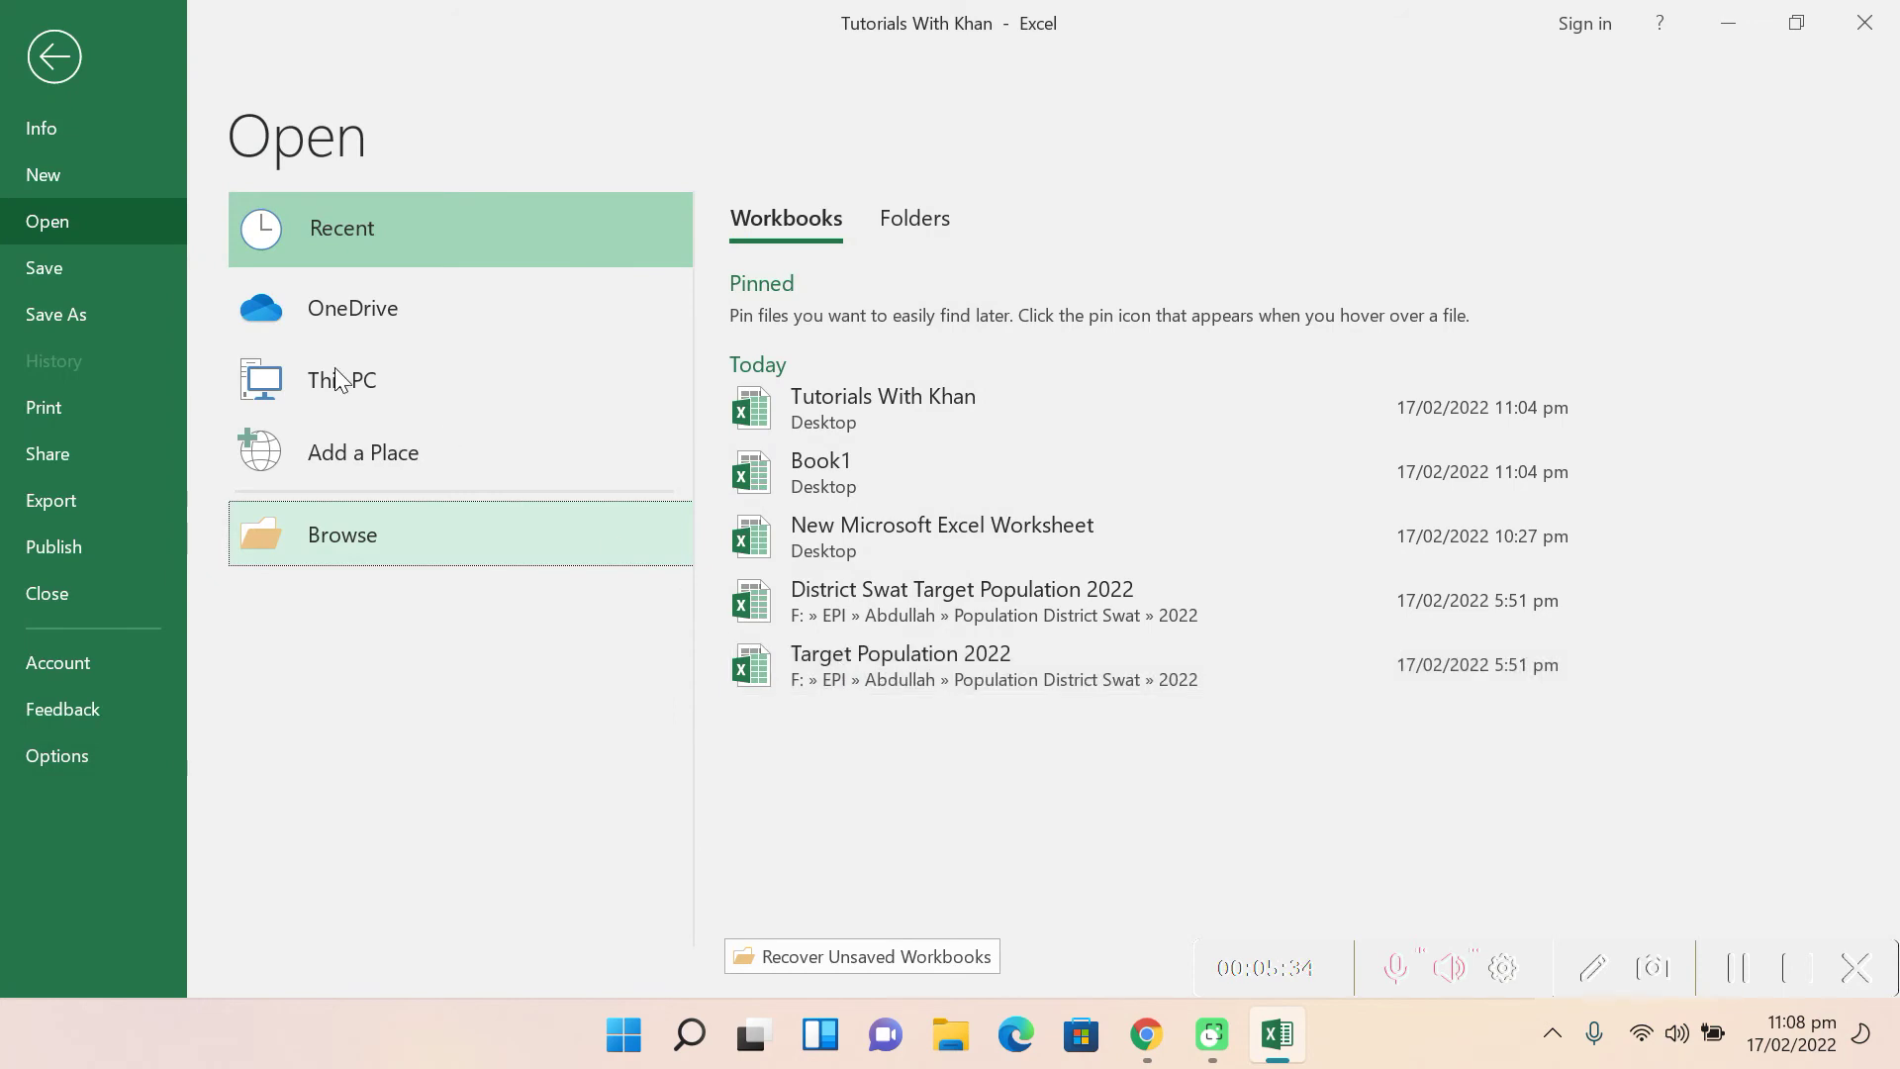
Step: Save the workbook, check File > Info, and return to the Shop sheet
click(96, 280)
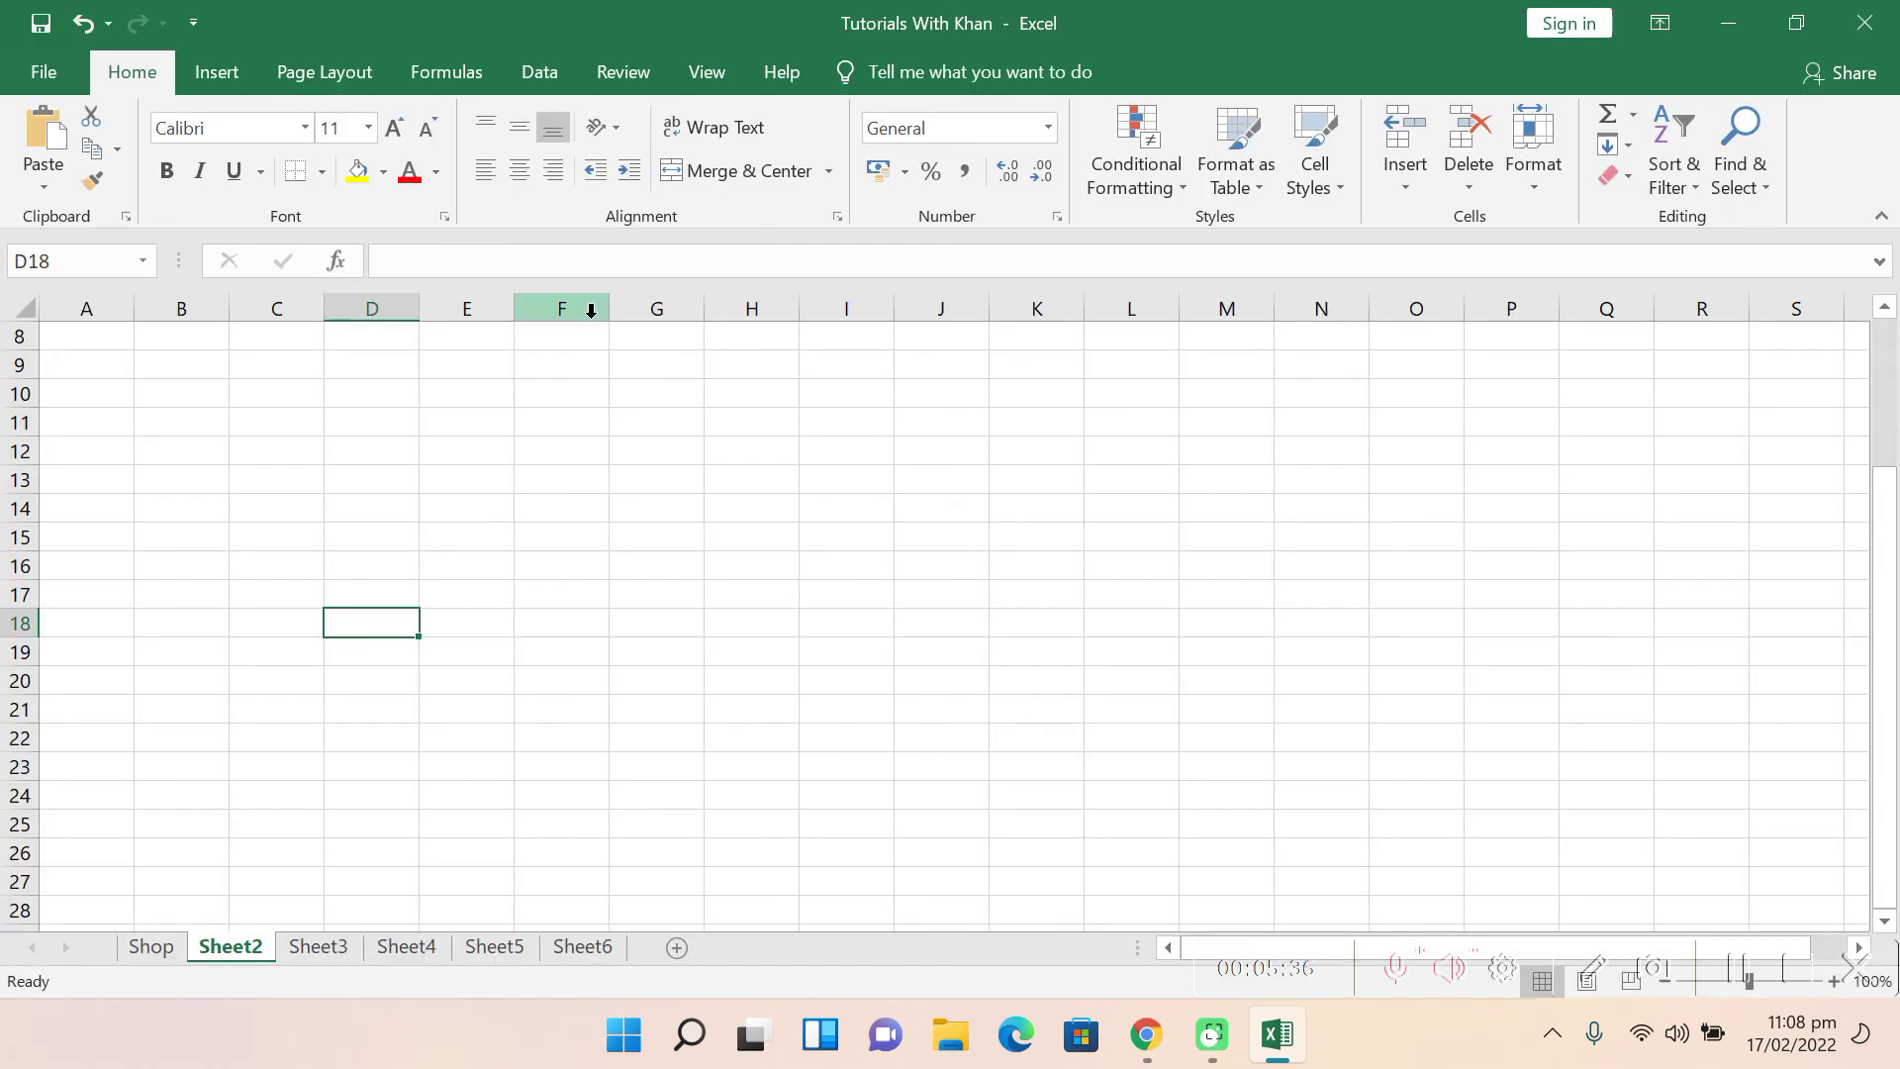
click(31, 72)
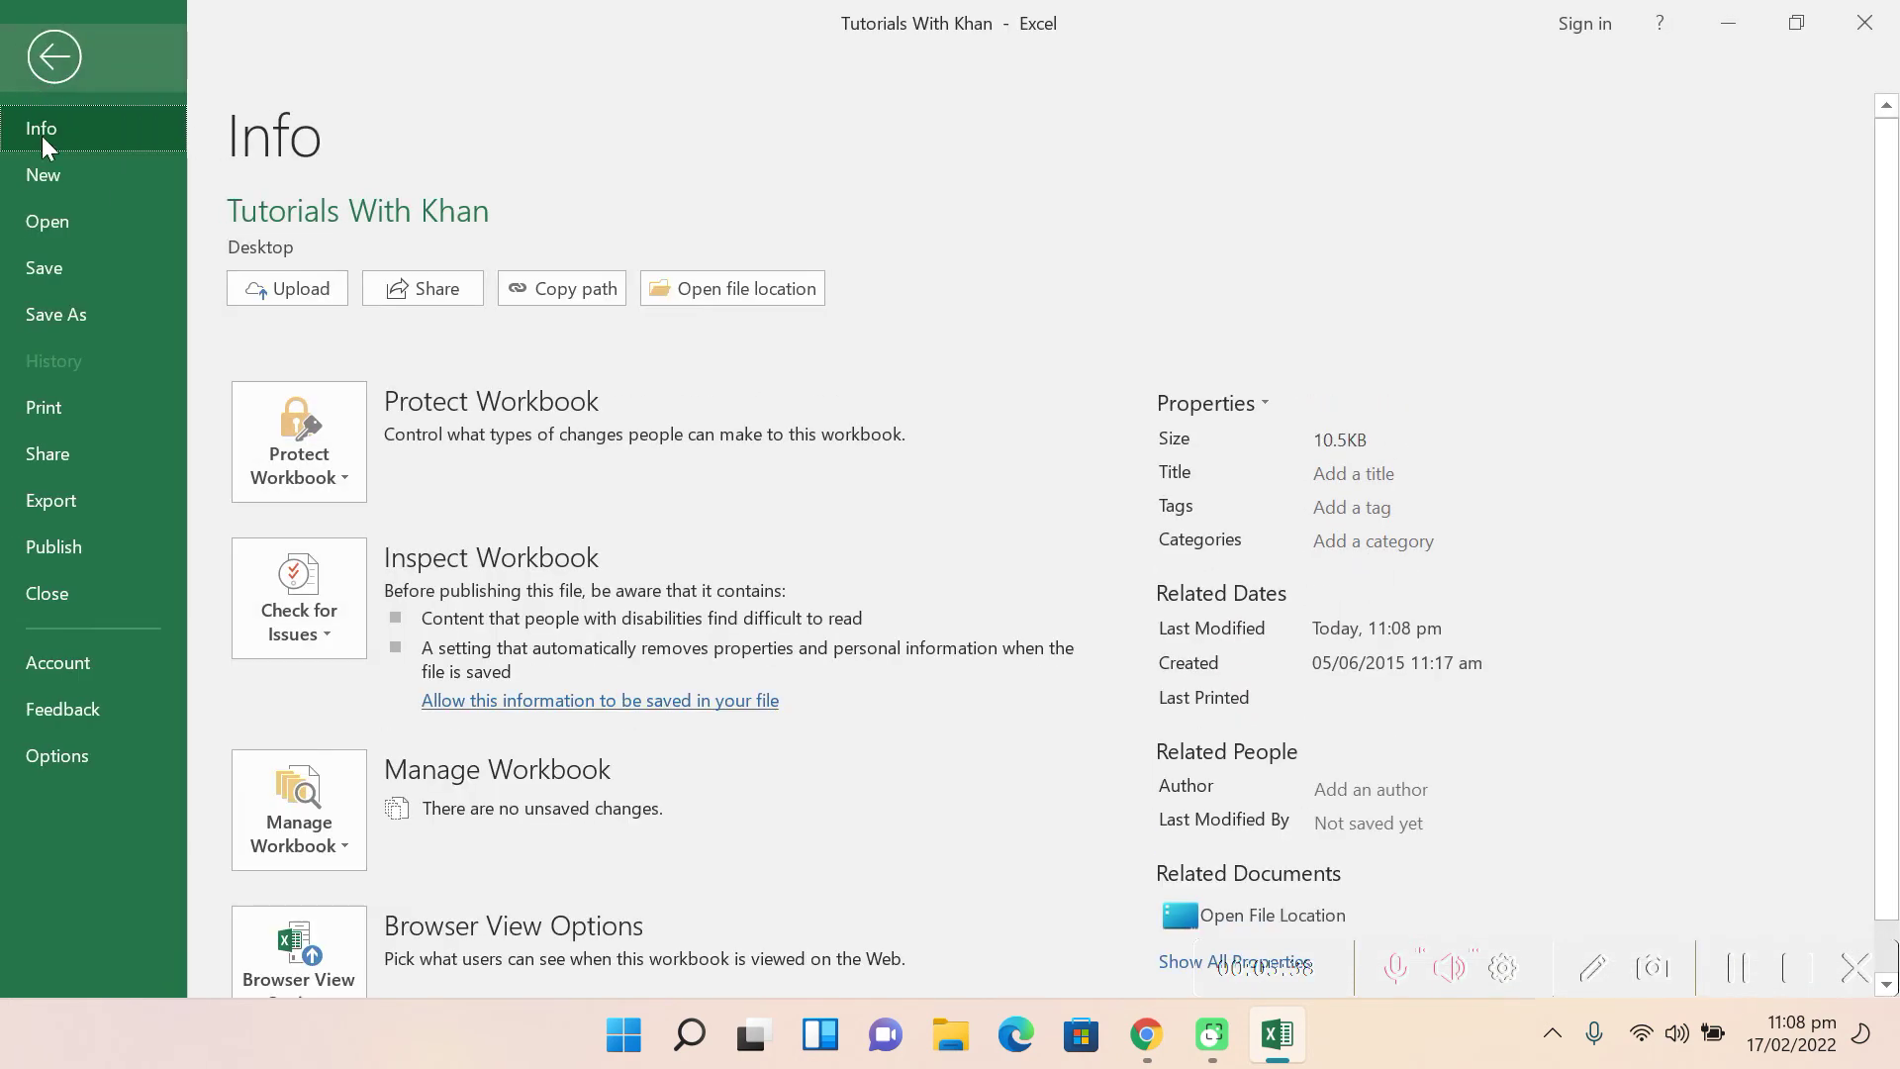
click(55, 56)
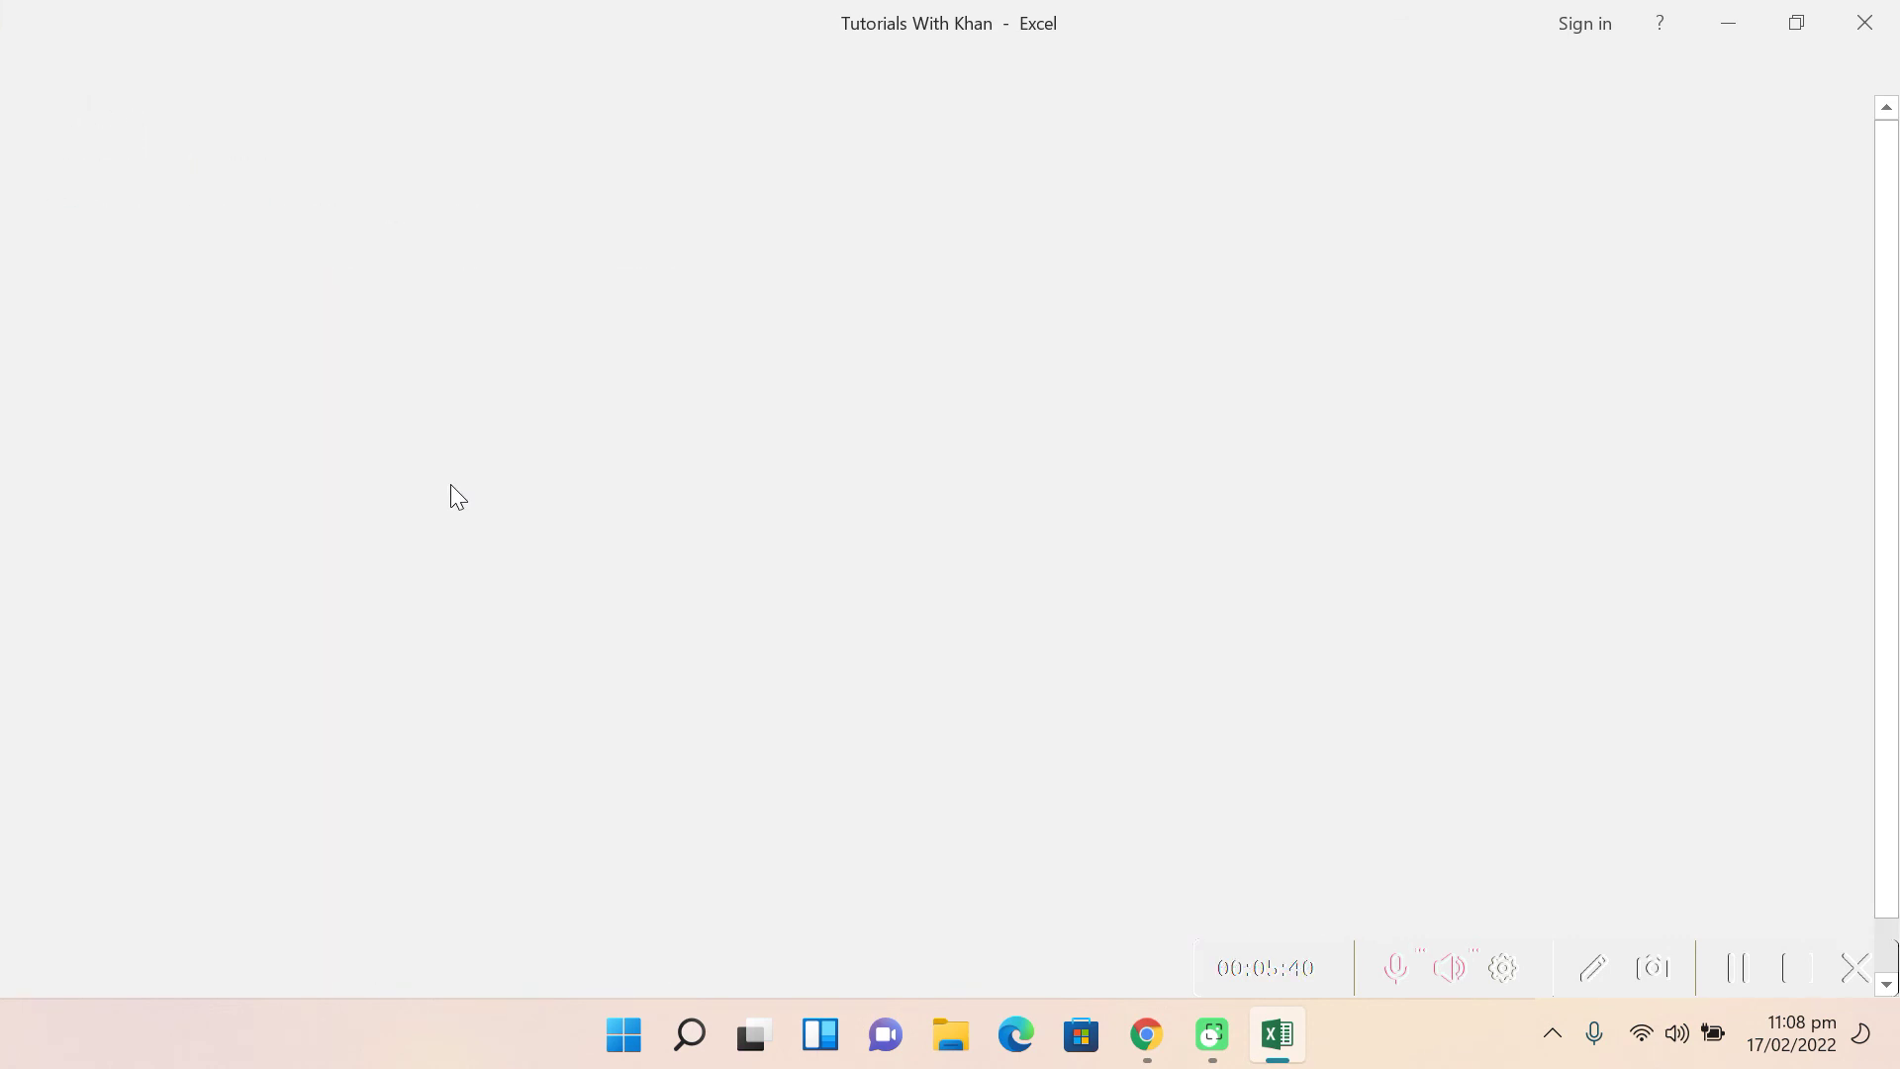
click(151, 947)
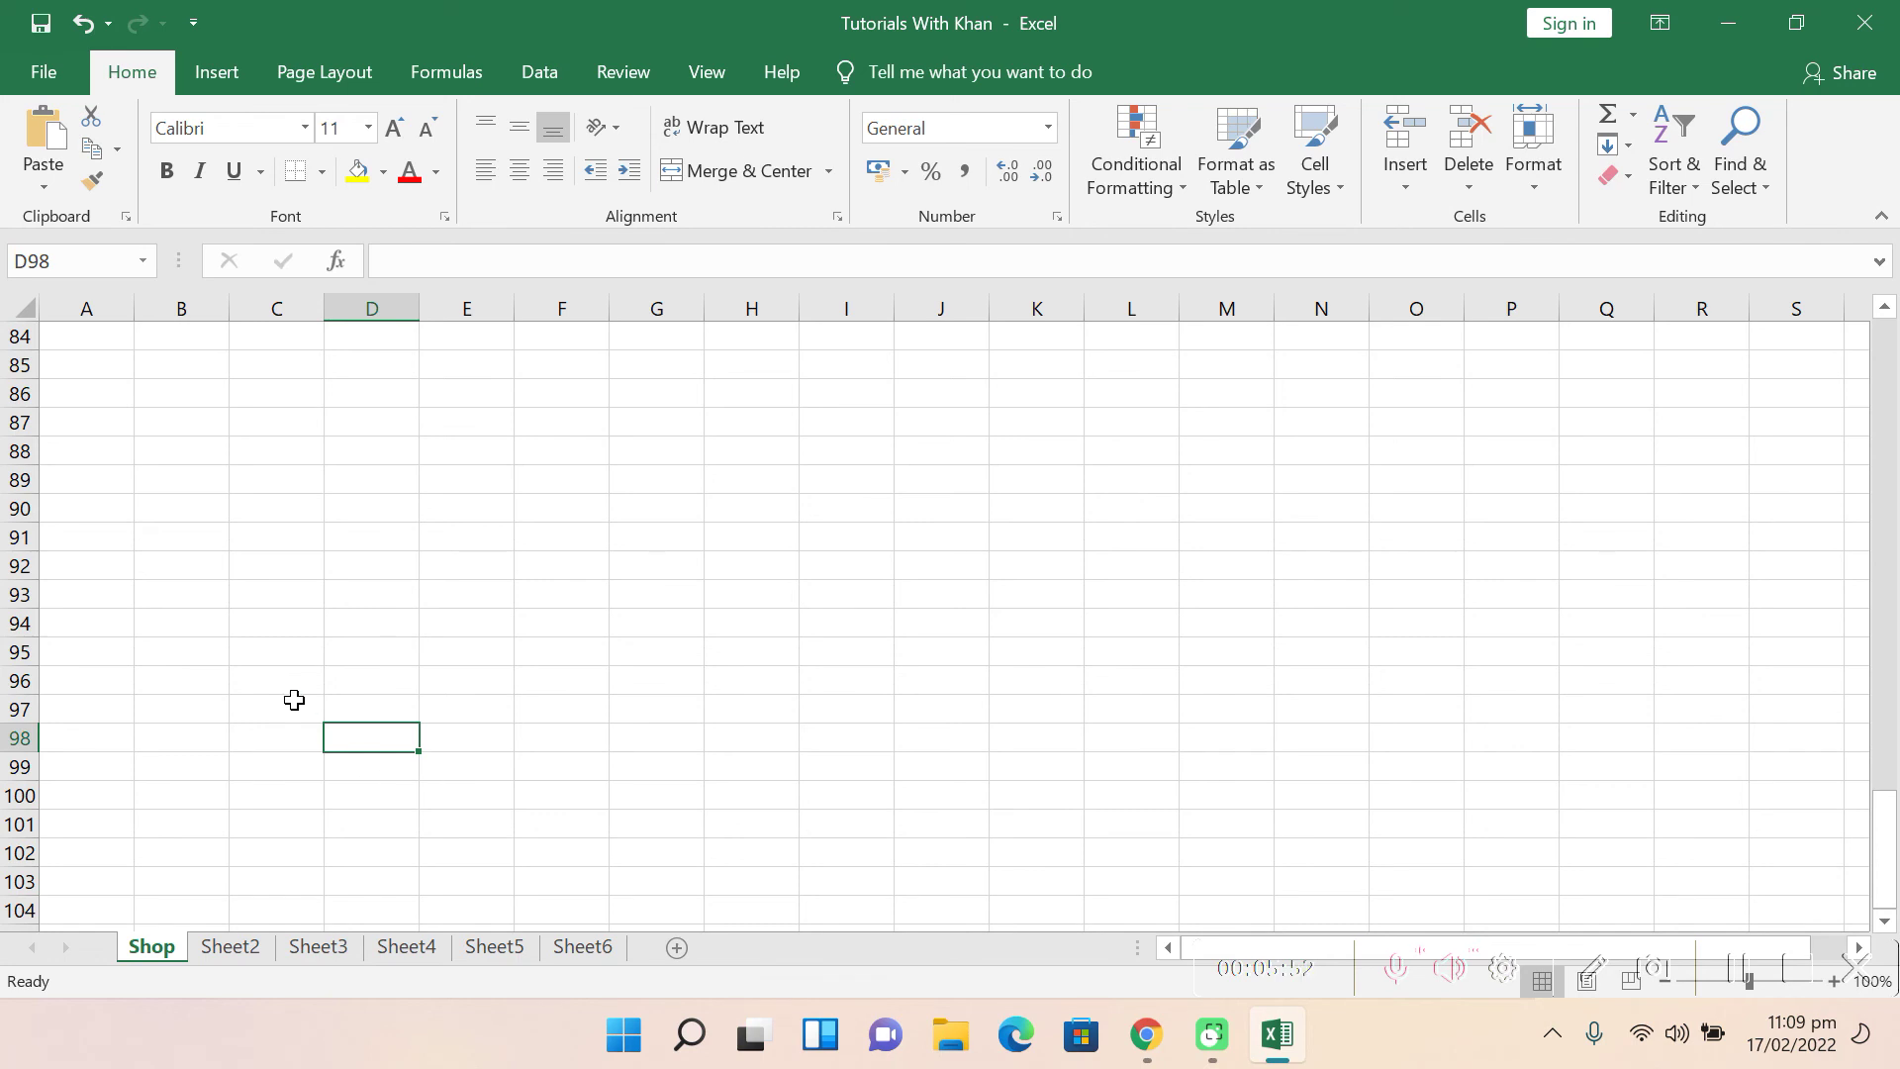
Step: Save a copy of the workbook to the Desktop named 'Tutorials With Khan Feb'
click(44, 73)
click(77, 314)
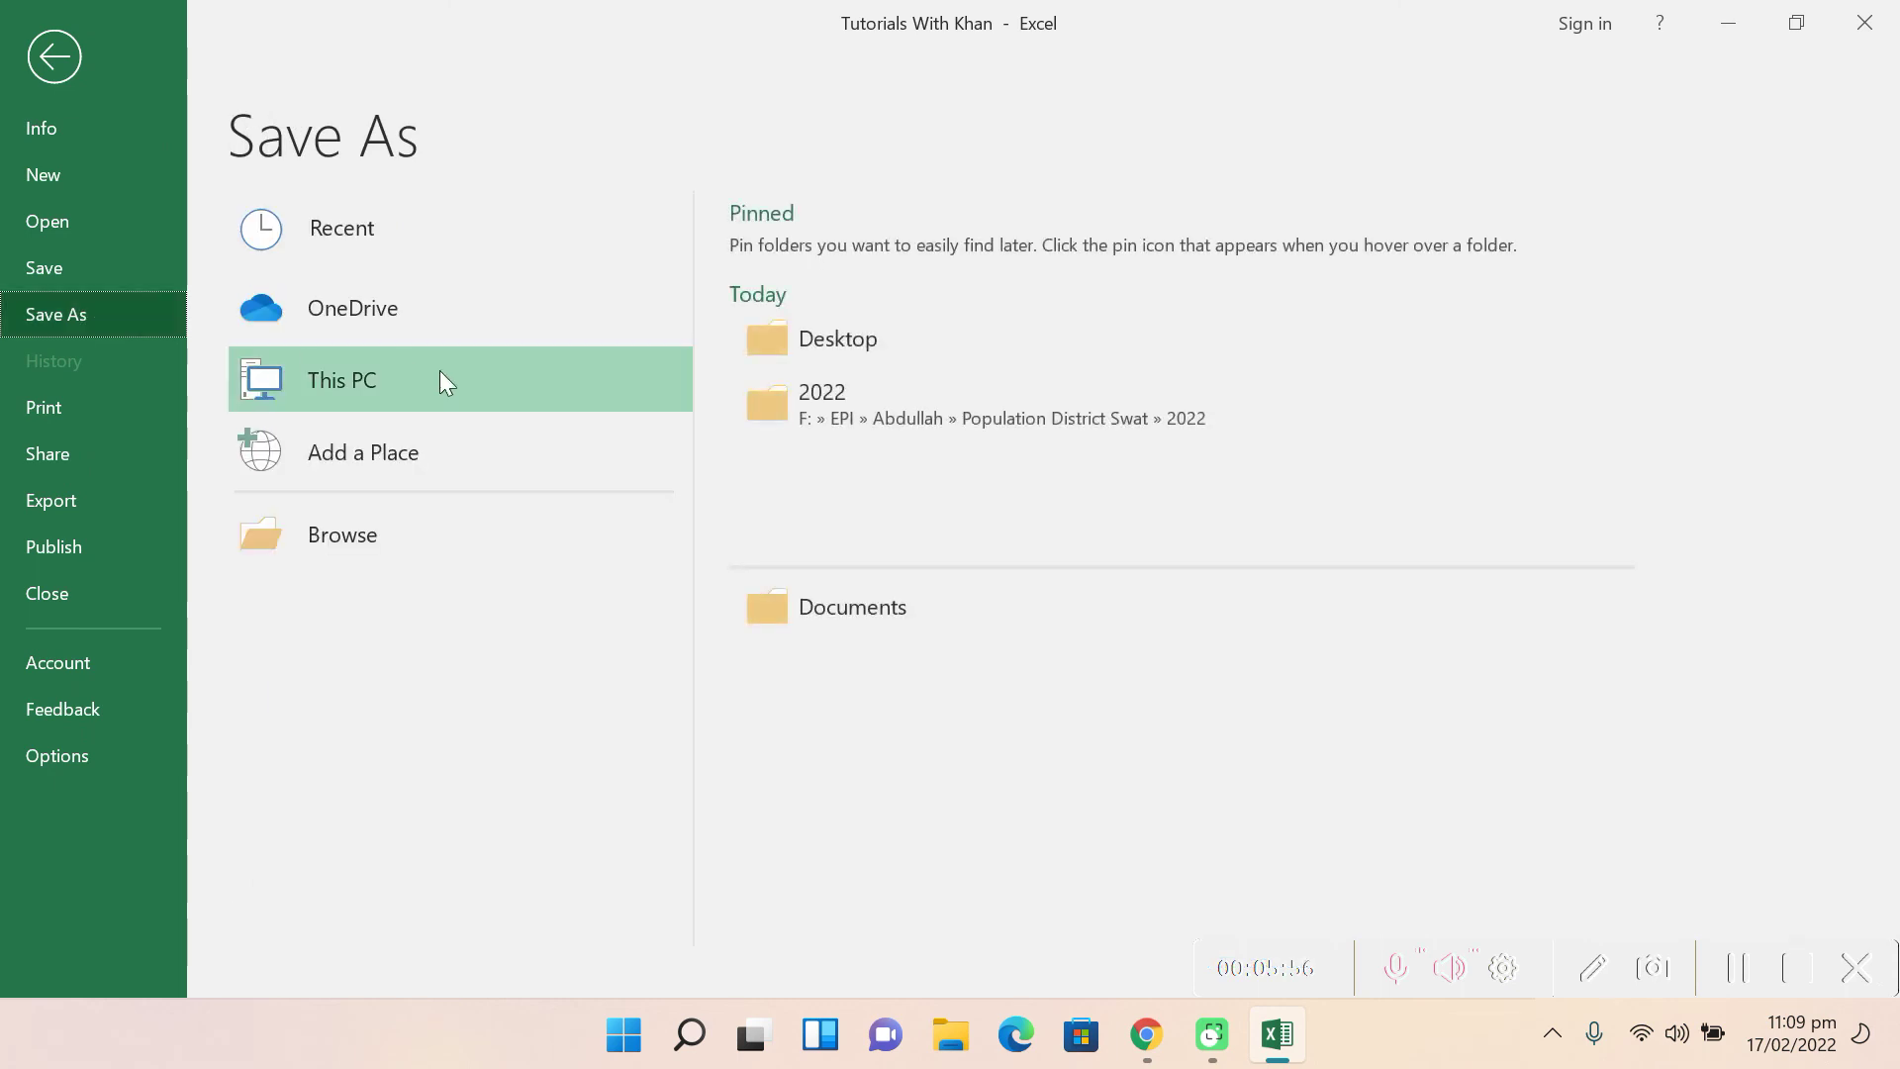
click(369, 525)
text(Tutorials With Khan Feb)
click(390, 497)
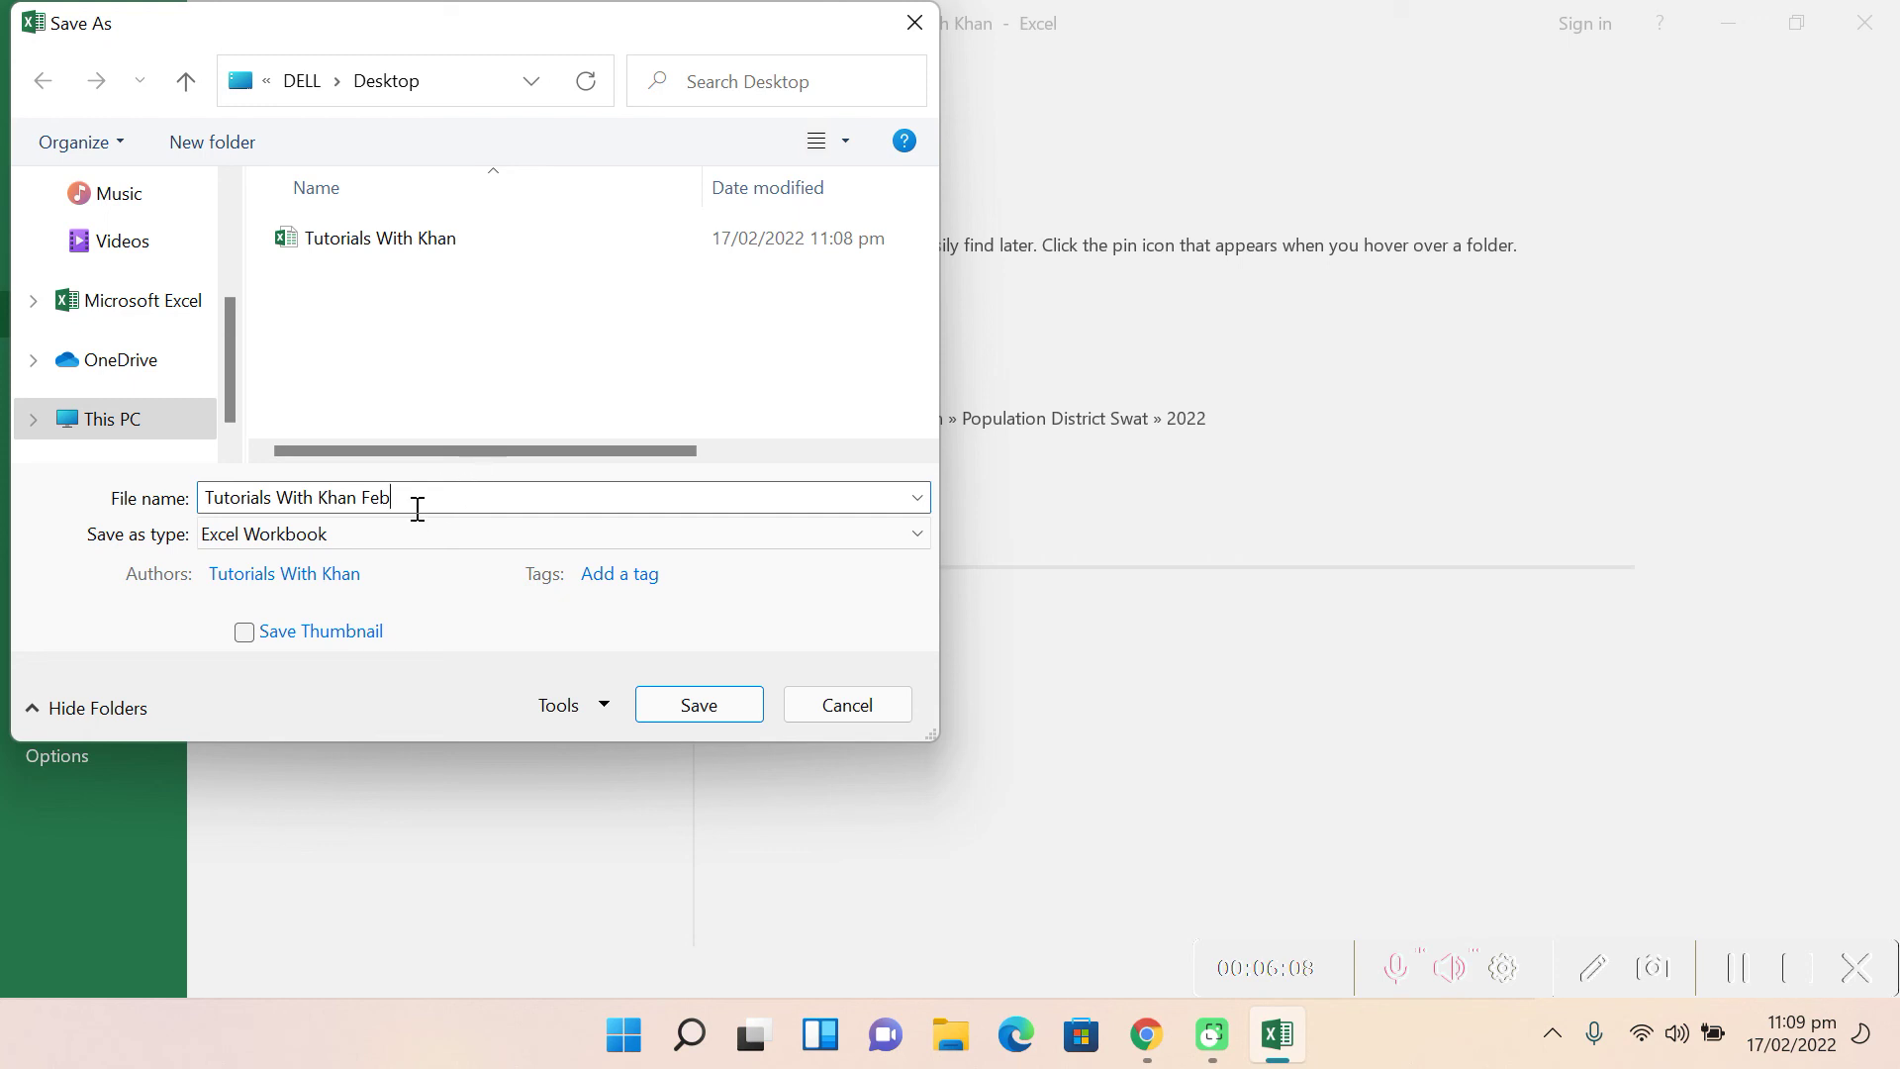
click(676, 705)
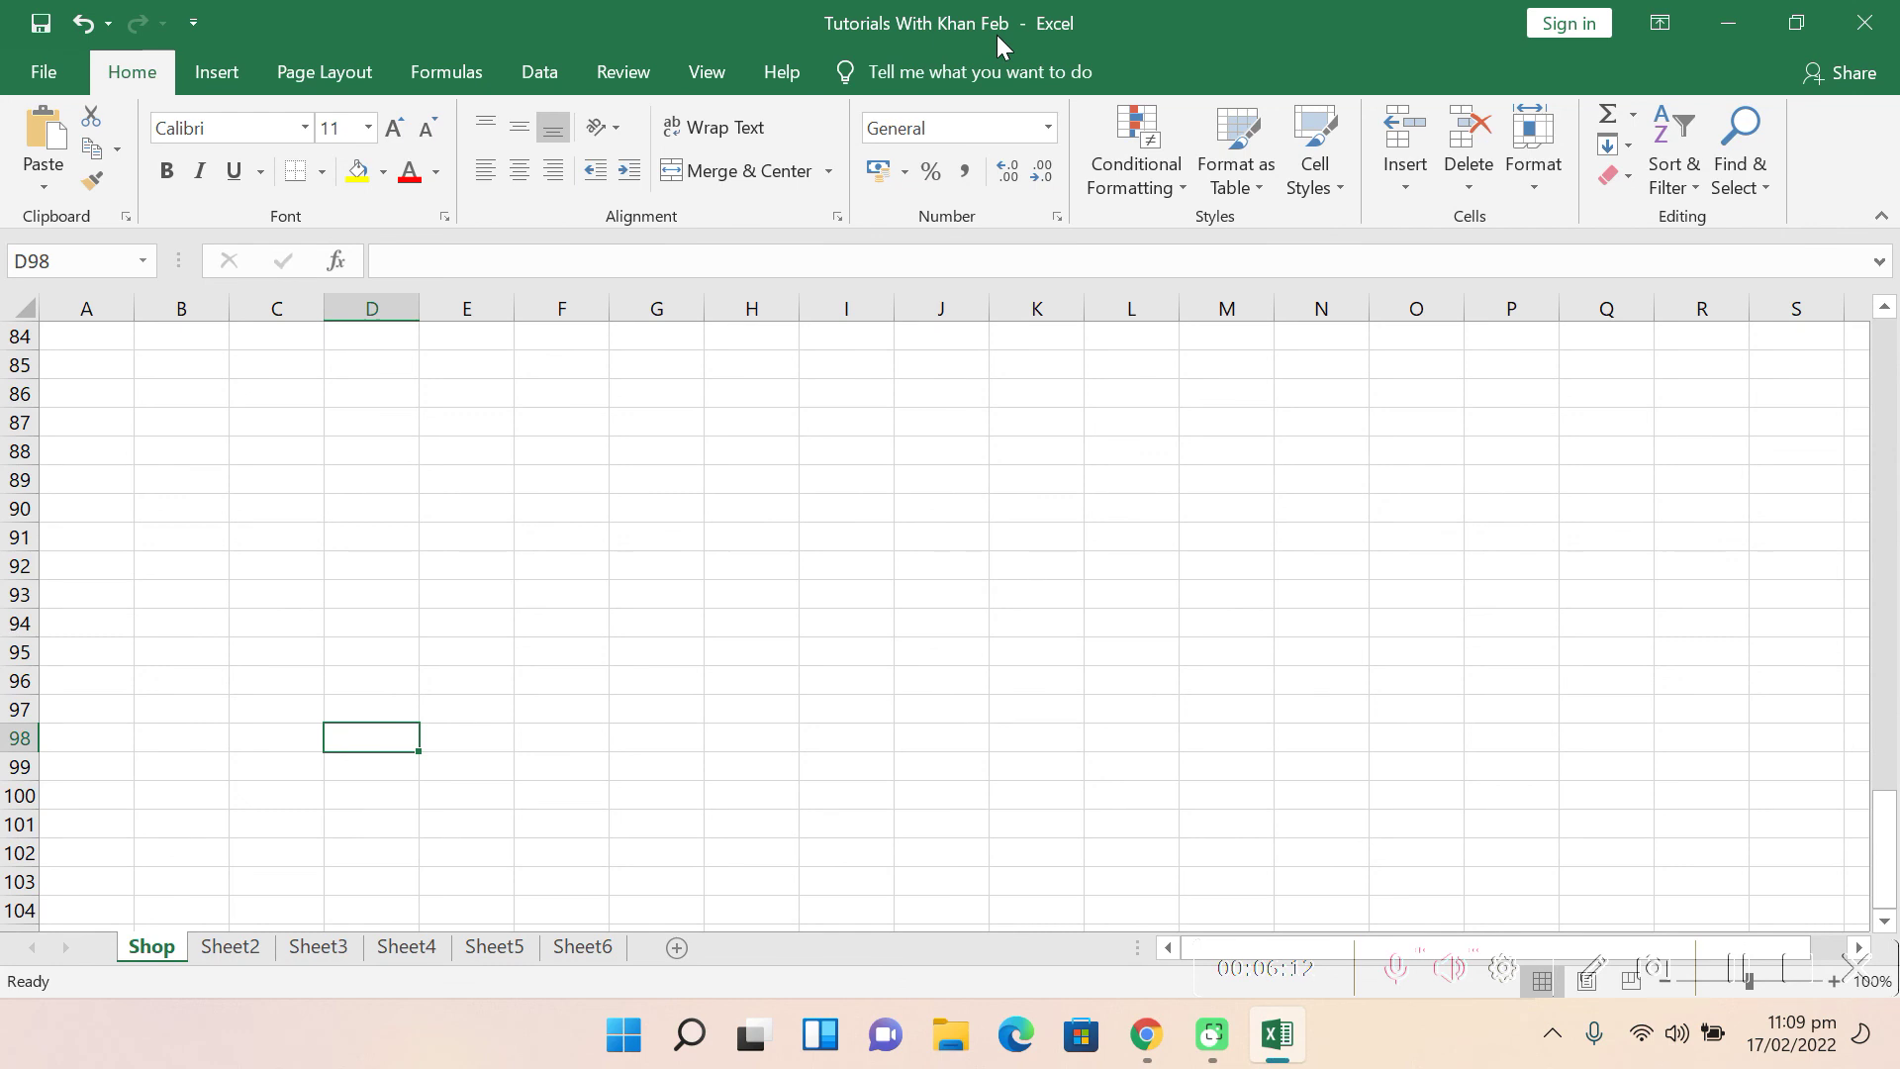
Step: Confirm the saved file on the desktop, preview printing, then return to the blank Shop sheet
click(1738, 29)
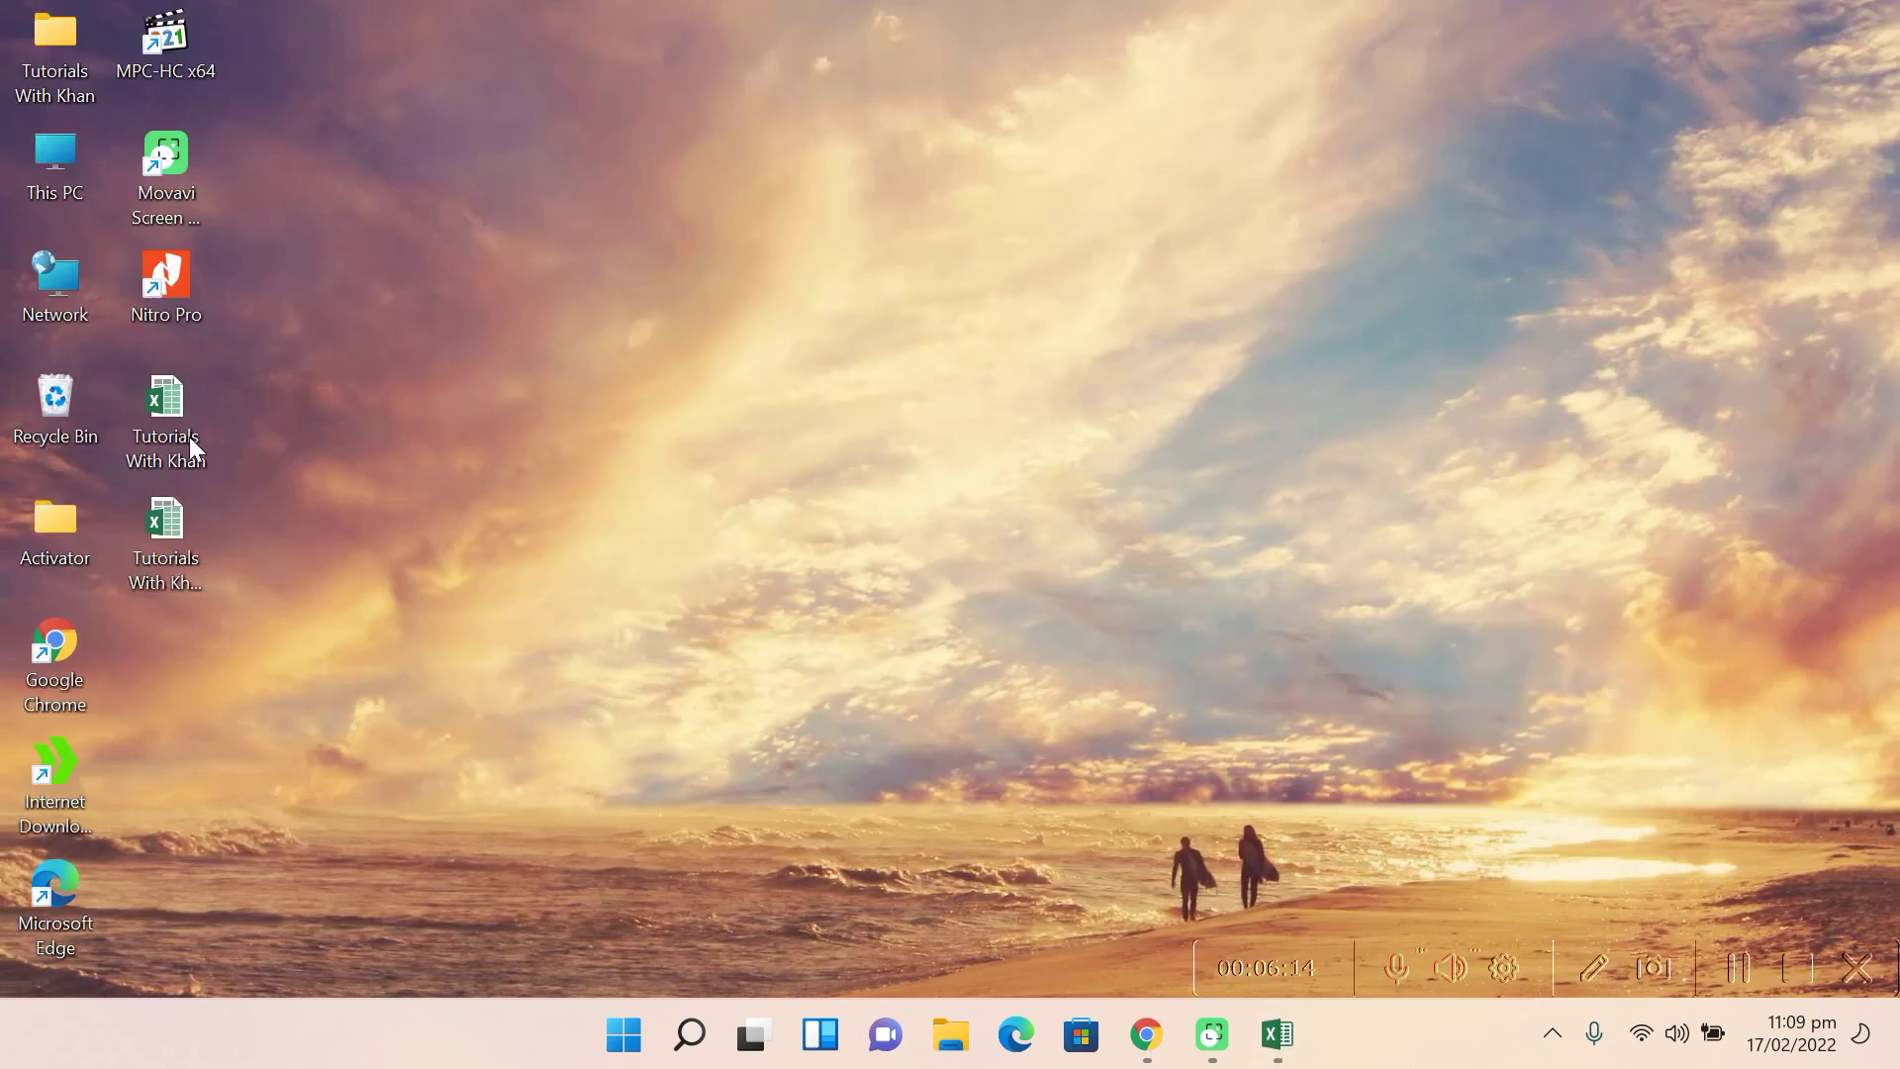
click(1277, 1034)
click(57, 75)
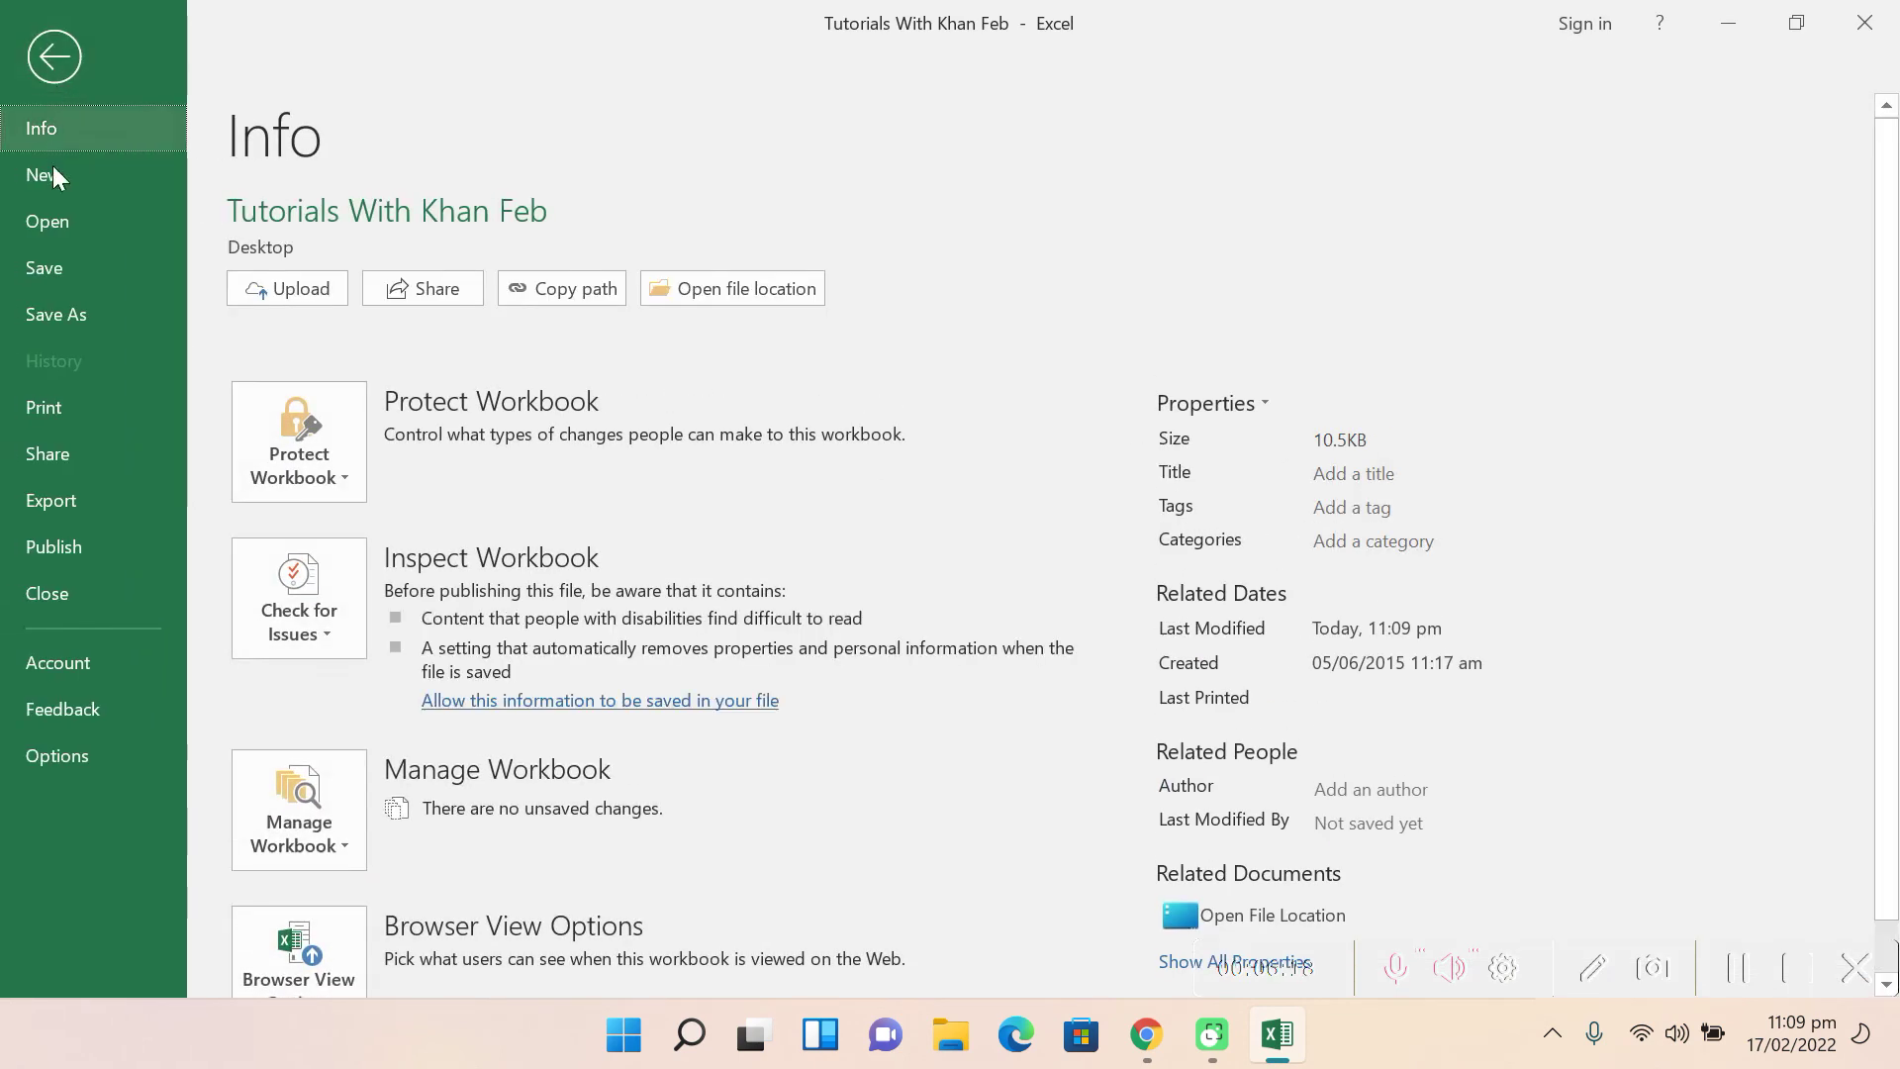
click(62, 408)
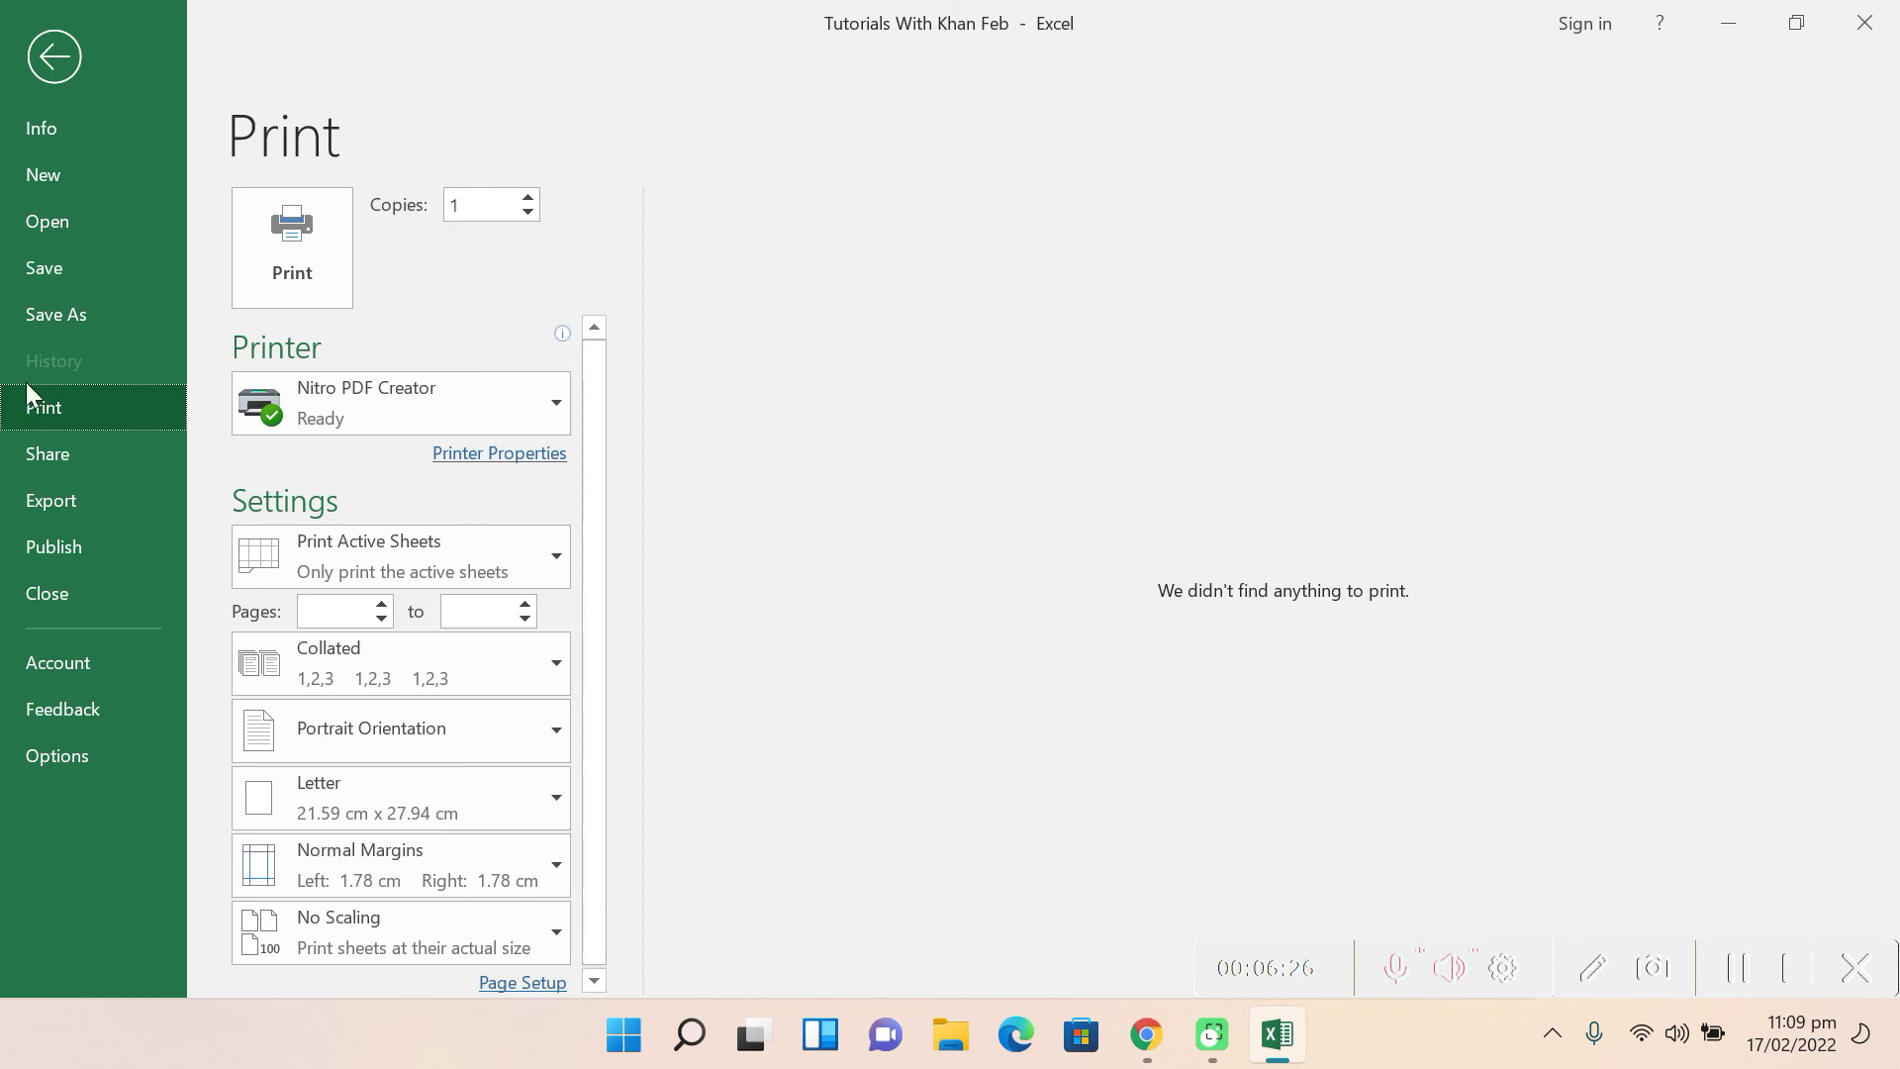
click(49, 86)
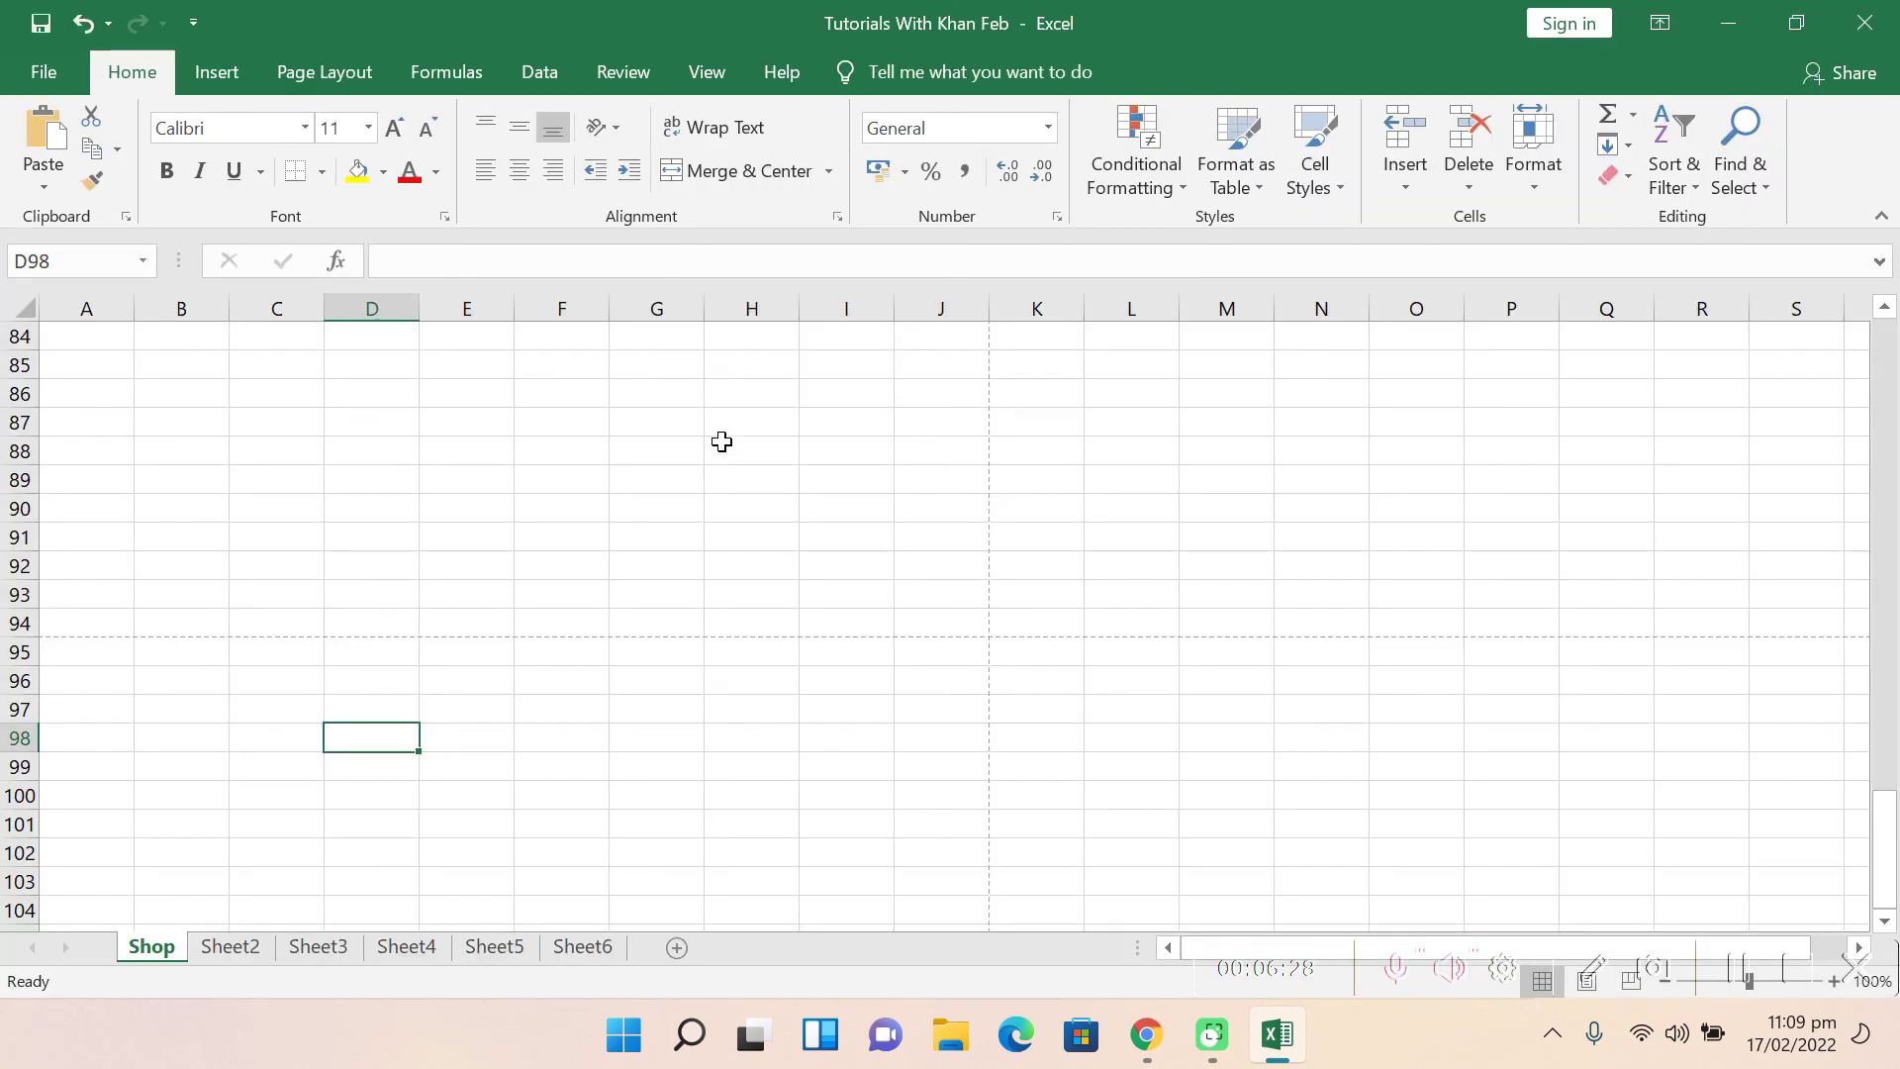
scroll(918, 528, up, 6)
scroll(917, 527, up, 6)
scroll(917, 527, up, 4)
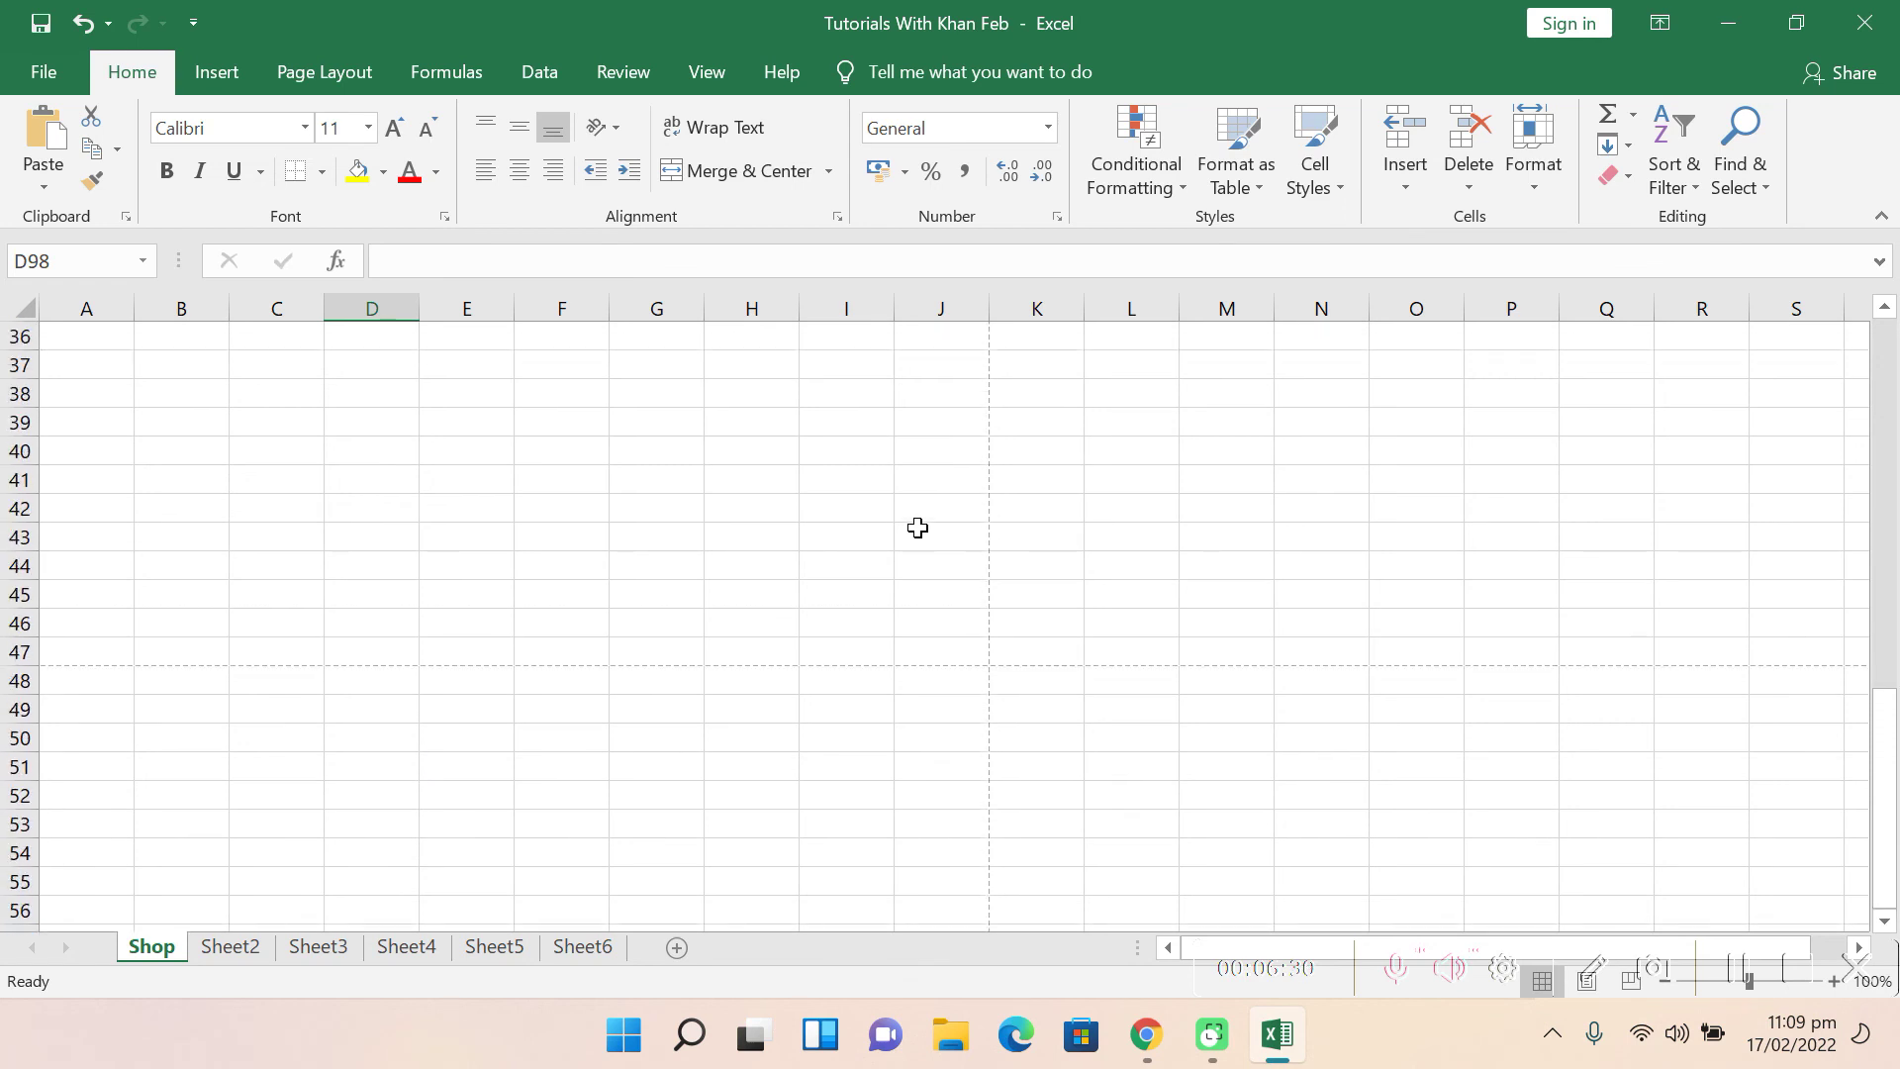